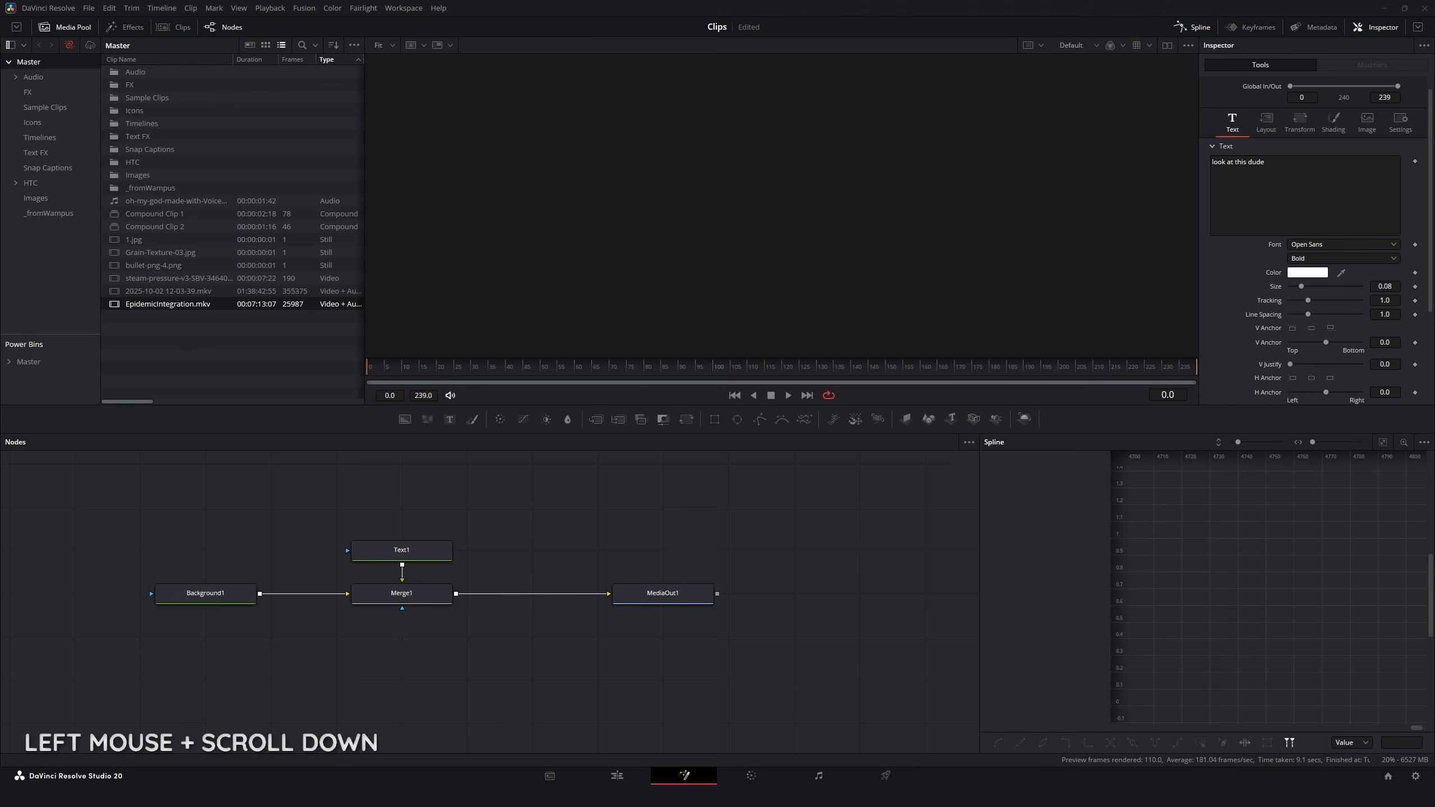
Step: Add a second Media Out node to the composition and place it above MediaOut1, leaving a gap between them
{"action": "scroll", "coordinate": [704, 633], "scroll_direction": "up", "scroll_amount": 3}
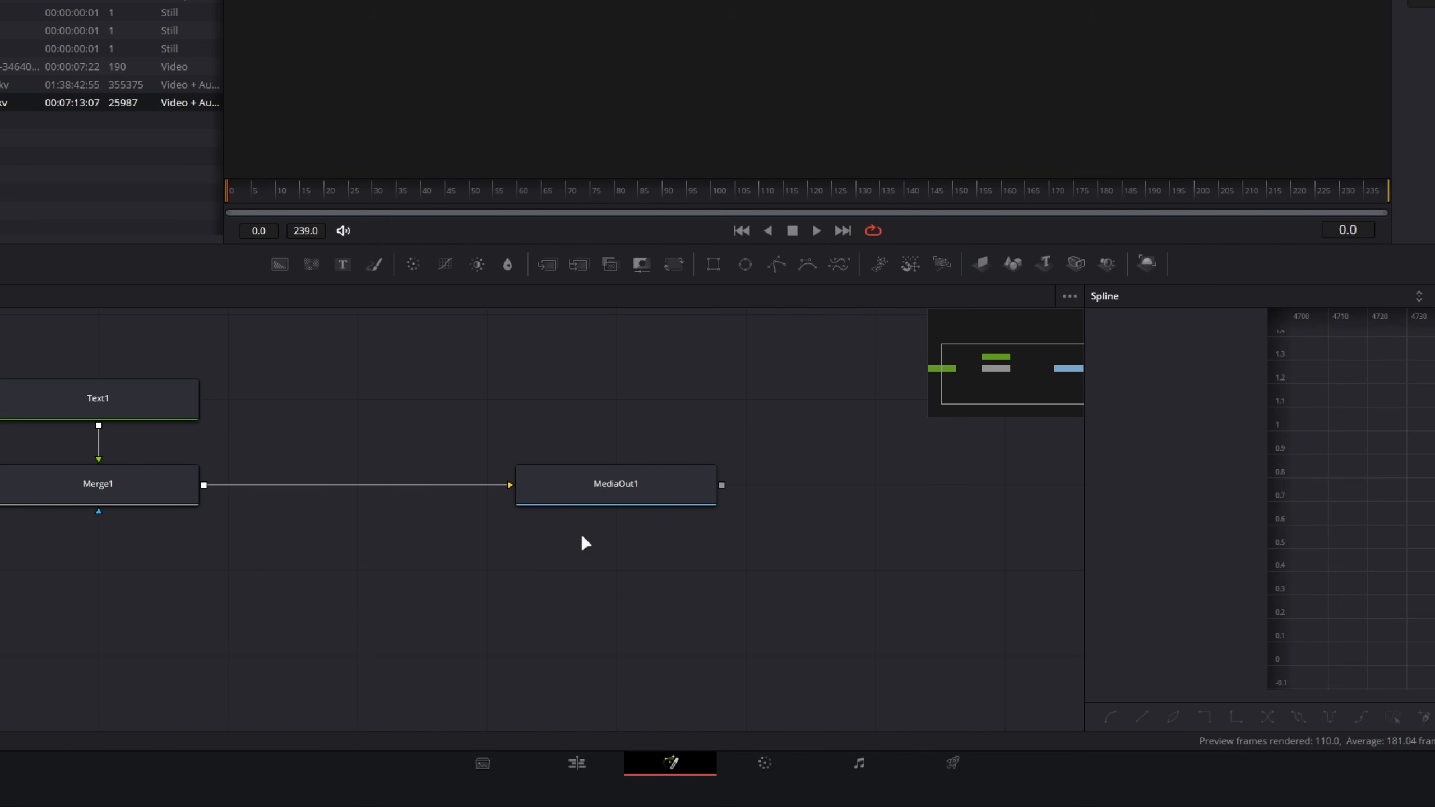
{"action": "scroll", "coordinate": [610, 548], "scroll_direction": "down", "scroll_amount": 3}
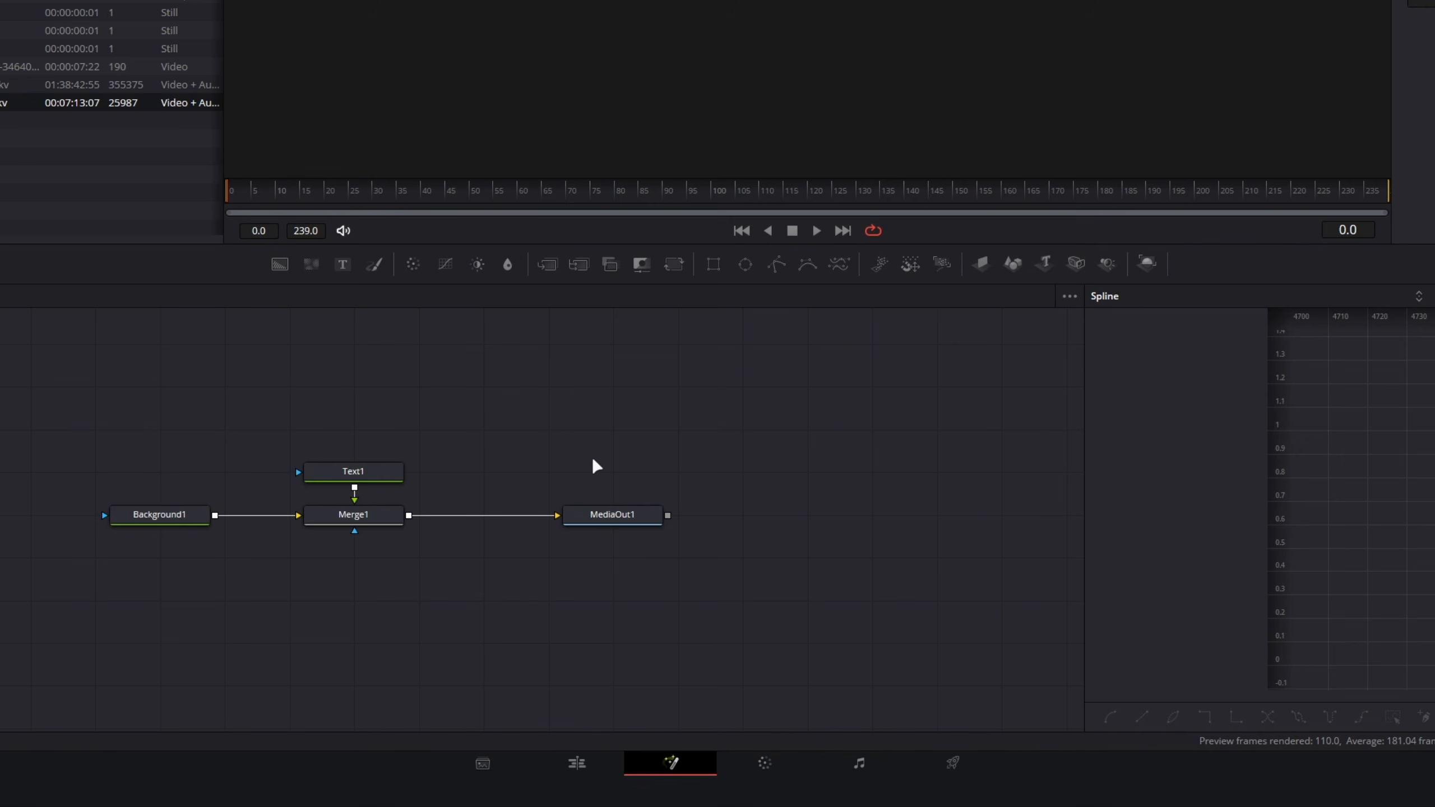
{"action": "key", "text": "shift+space"}
{"action": "type", "text": "mediaout"}
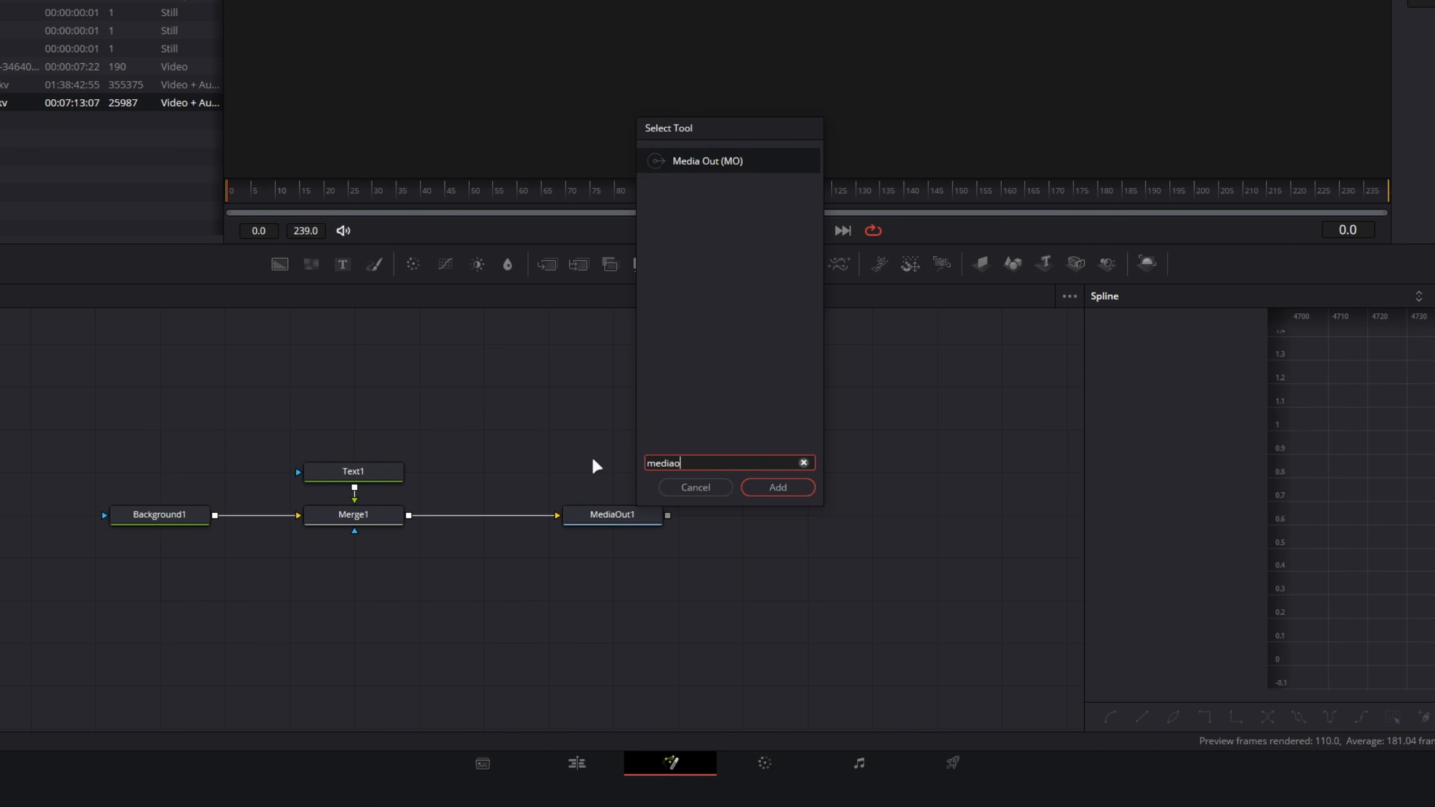
{"action": "key", "text": "Return"}
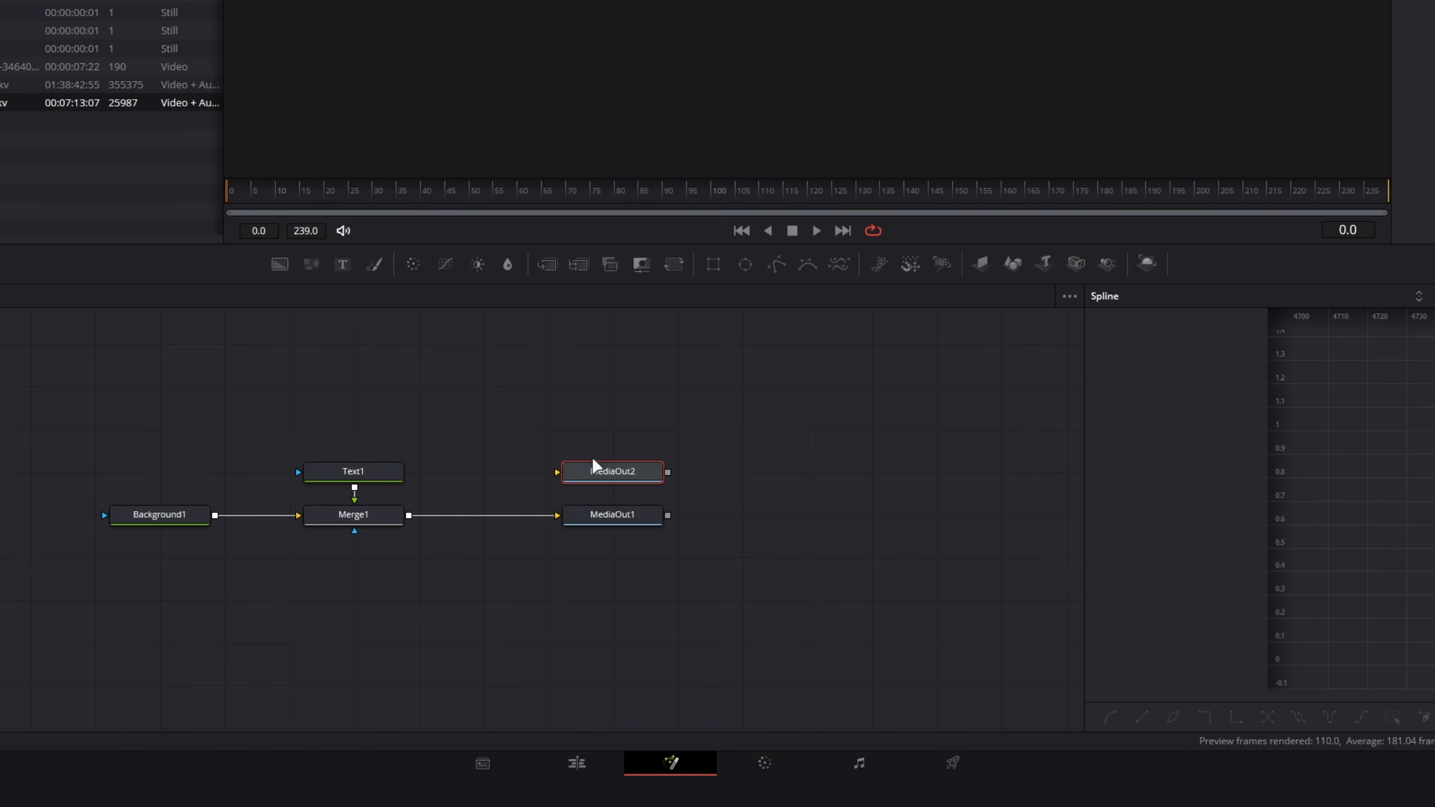
{"action": "scroll", "coordinate": [592, 459], "scroll_direction": "up", "scroll_amount": 3}
{"action": "left_click_drag", "start_coordinate": [607, 467], "coordinate": [636, 421]}
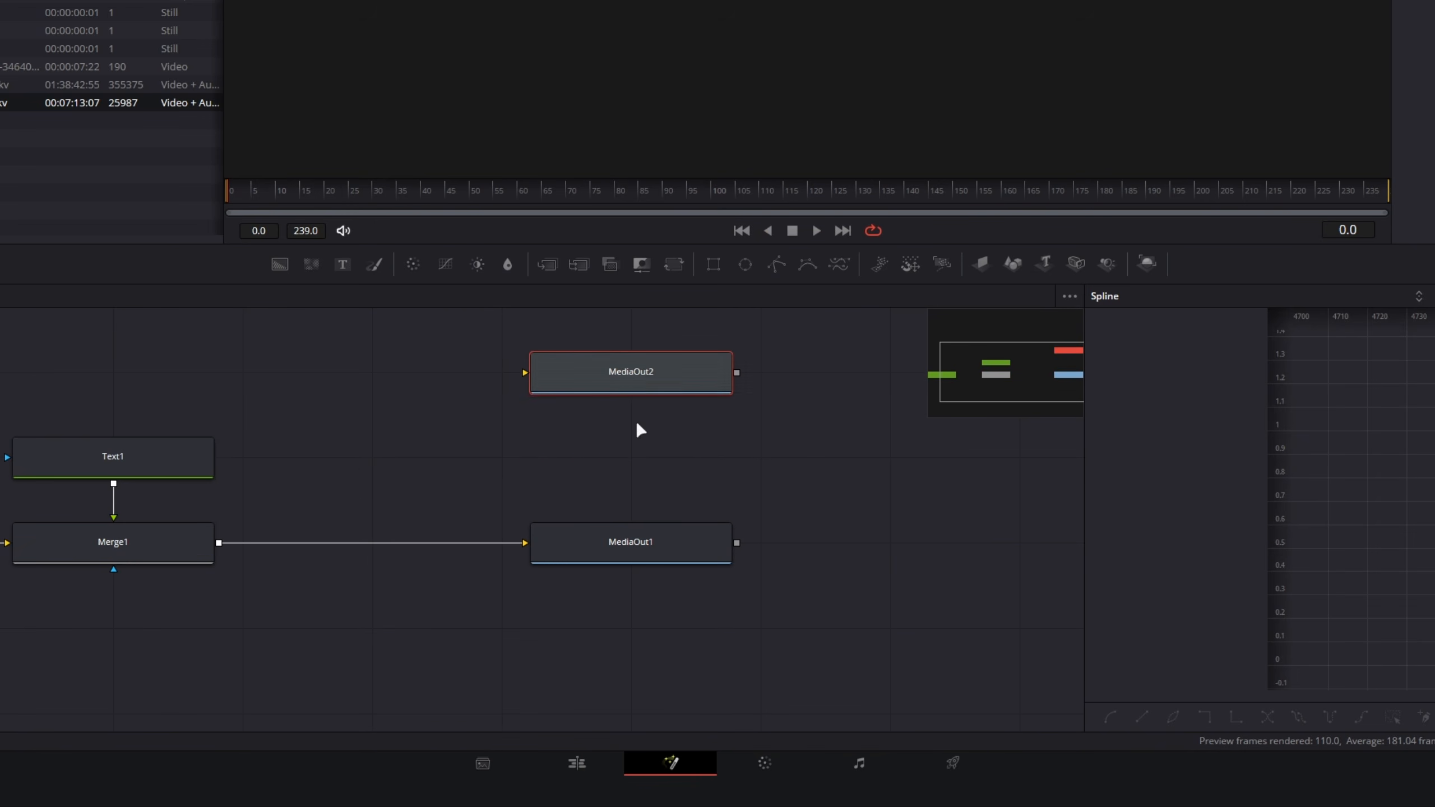
Step: Add a third Media Out node to the composition
{"action": "left_click", "coordinate": [616, 538]}
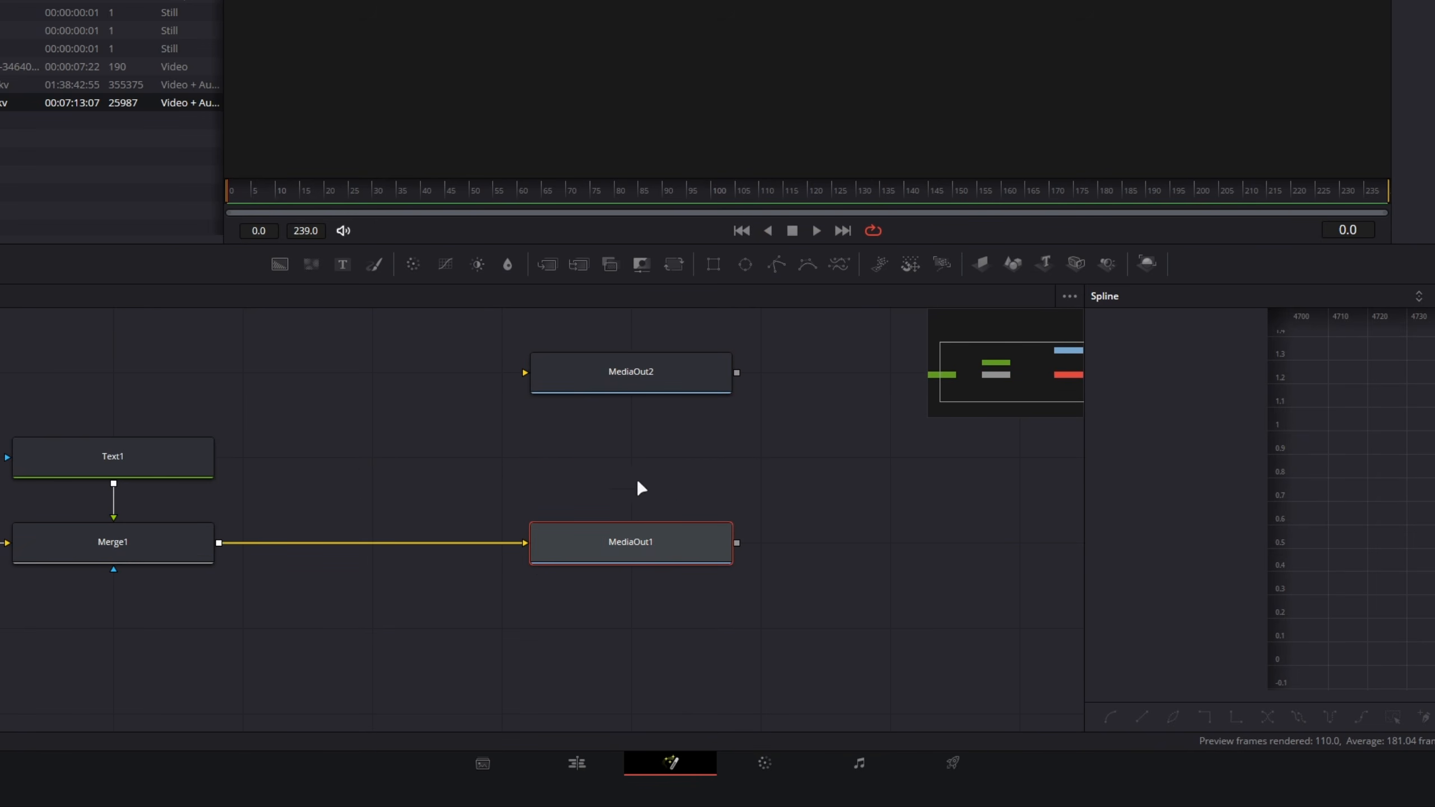
{"action": "left_click", "coordinate": [642, 372]}
{"action": "key", "text": "shift+space"}
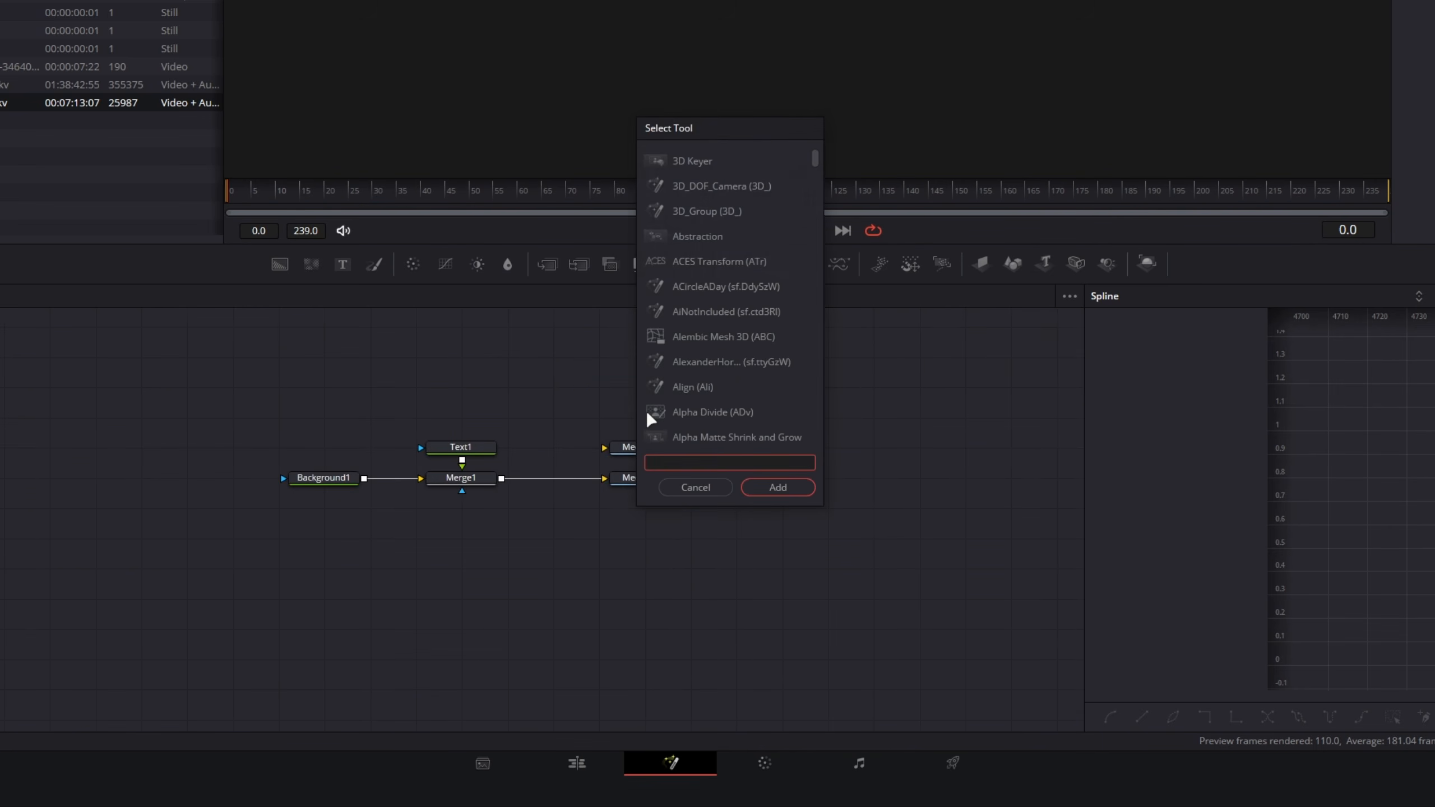
{"action": "type", "text": "media"}
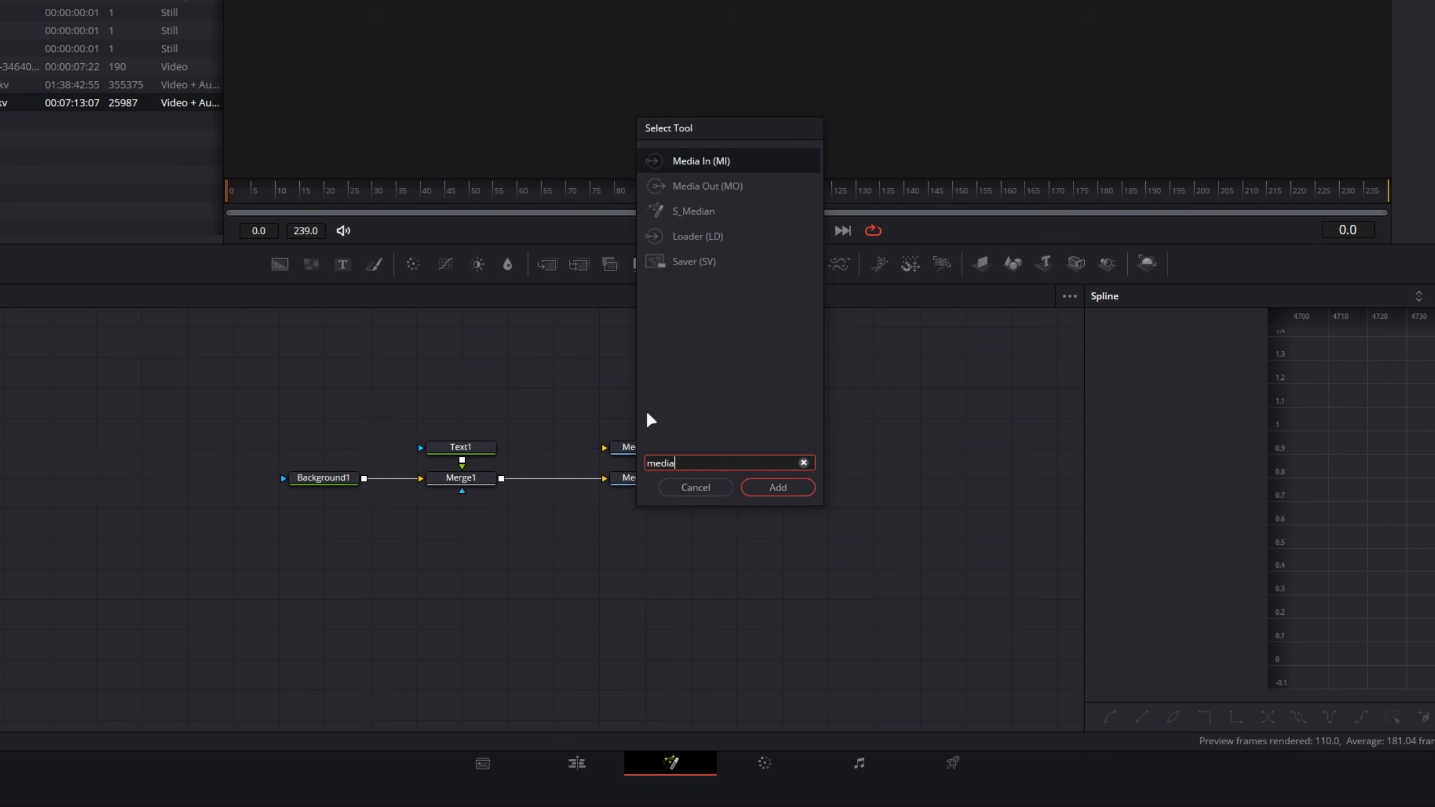
{"action": "key", "text": "Down"}
{"action": "key", "text": "Return"}
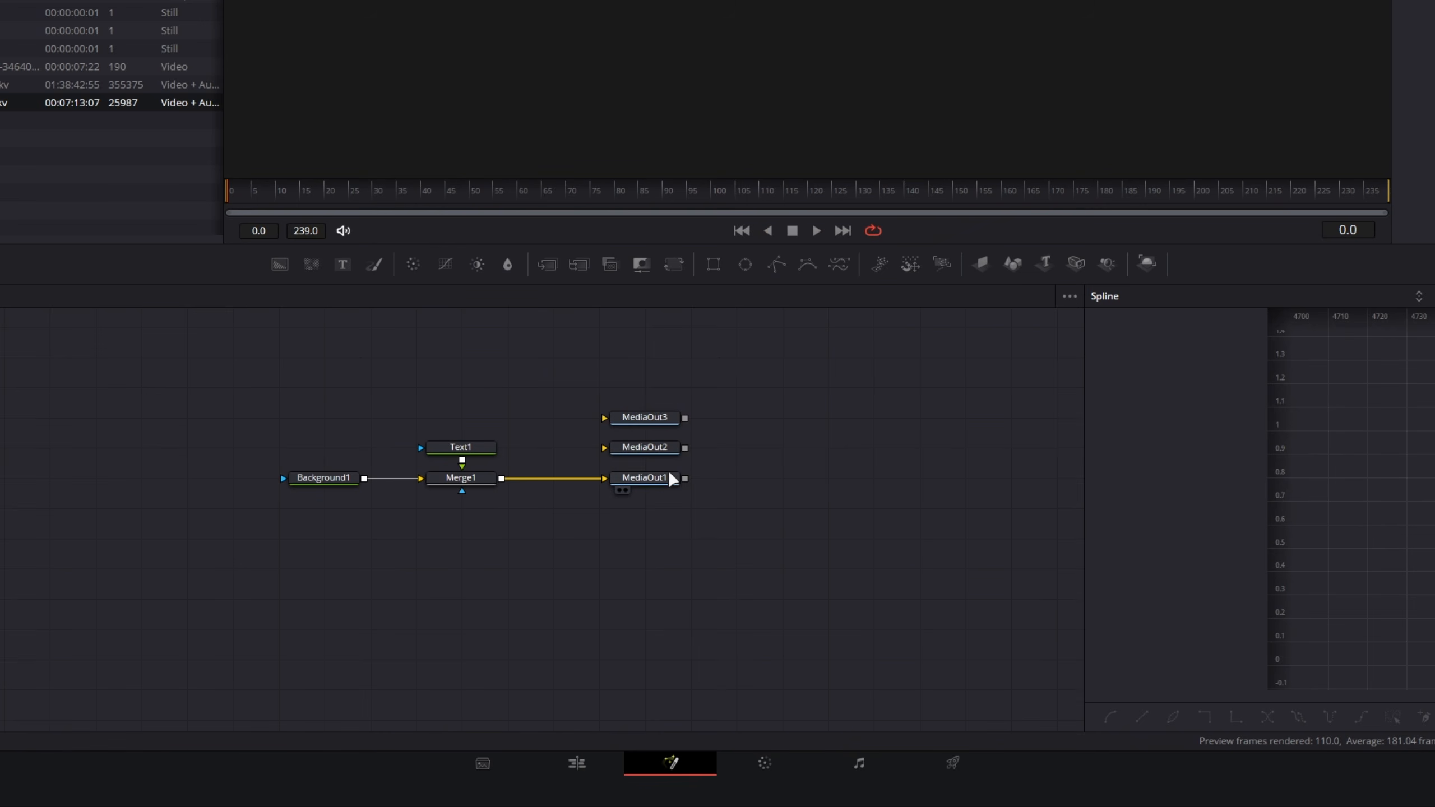
Step: Delete the MediaOut3 node
{"action": "scroll", "coordinate": [664, 458], "scroll_direction": "up", "scroll_amount": 5}
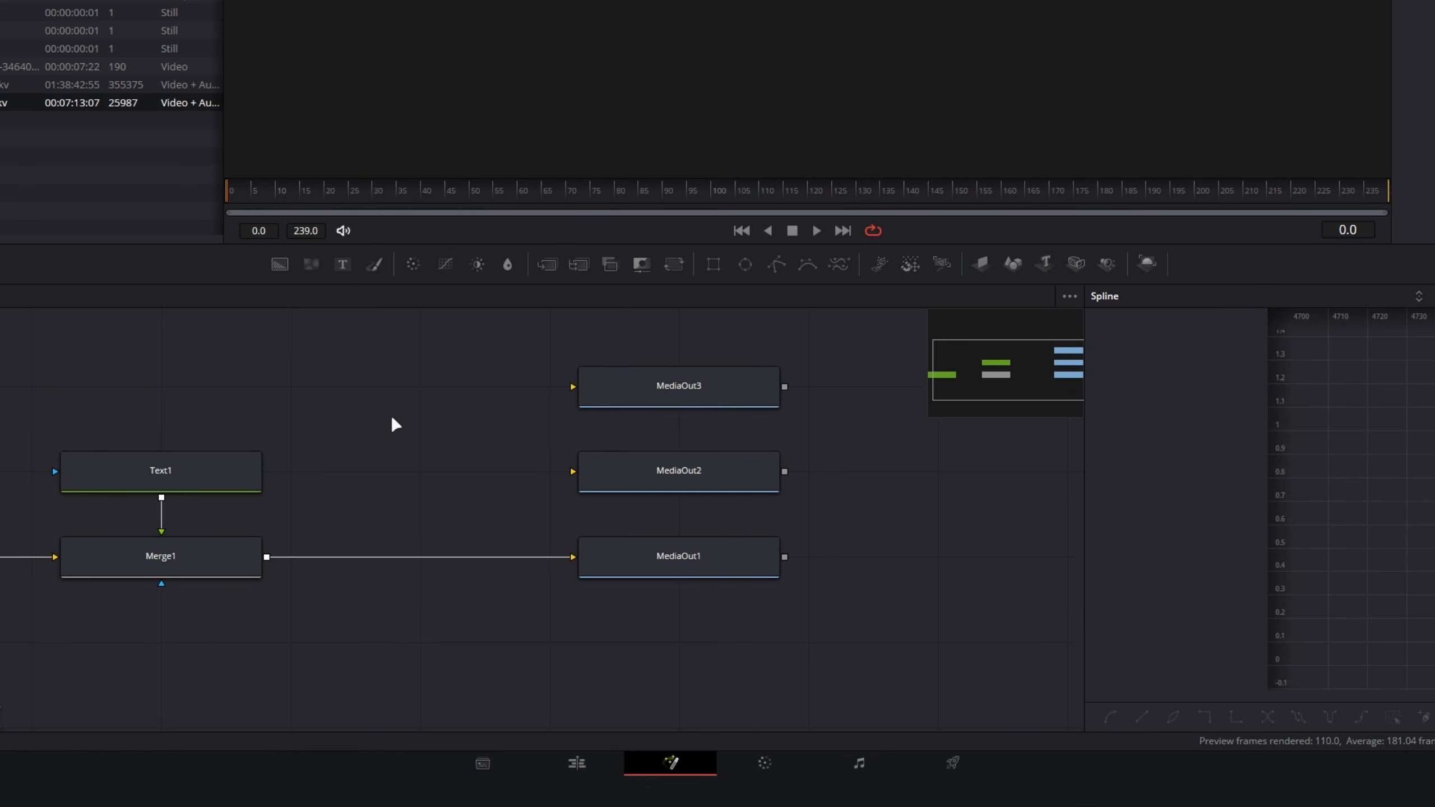
{"action": "left_click_drag", "start_coordinate": [604, 378], "coordinate": [782, 402]}
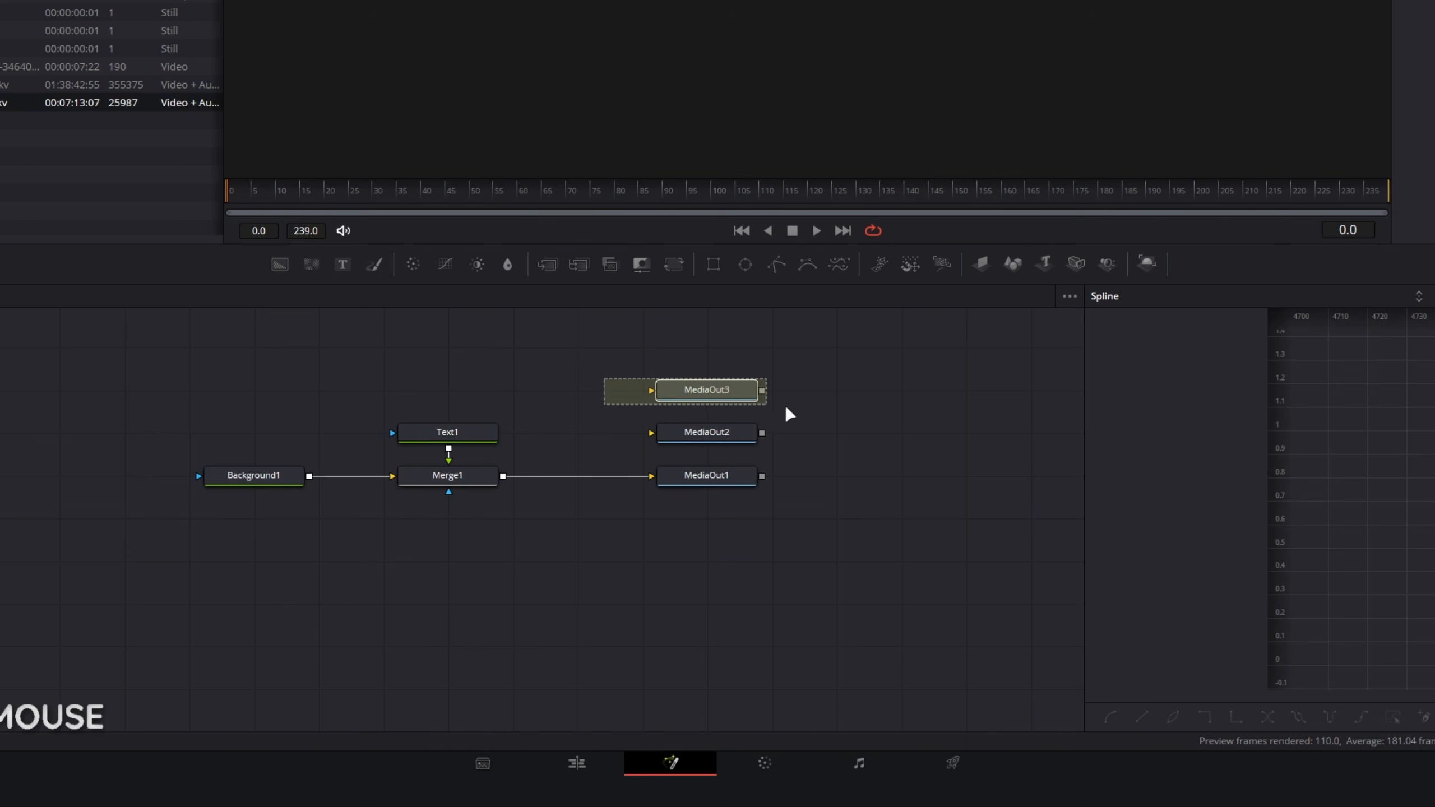
{"action": "key", "text": "Delete"}
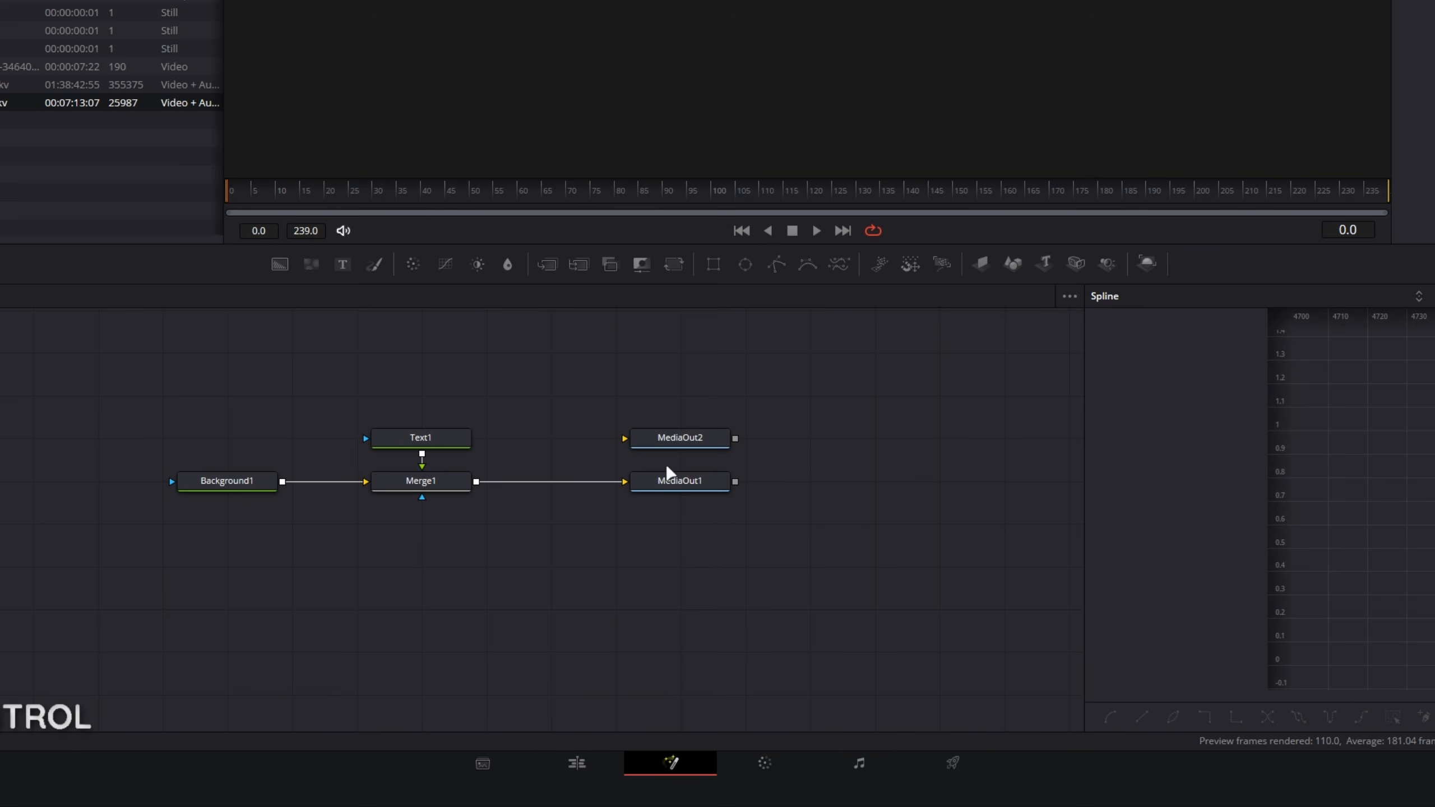
Step: Show MediaOut1 in the viewer and compare the Index settings of MediaOut1 and MediaOut2
{"action": "scroll", "coordinate": [702, 447], "scroll_direction": "up", "scroll_amount": 3}
{"action": "scroll", "coordinate": [664, 416], "scroll_direction": "down", "scroll_amount": 3}
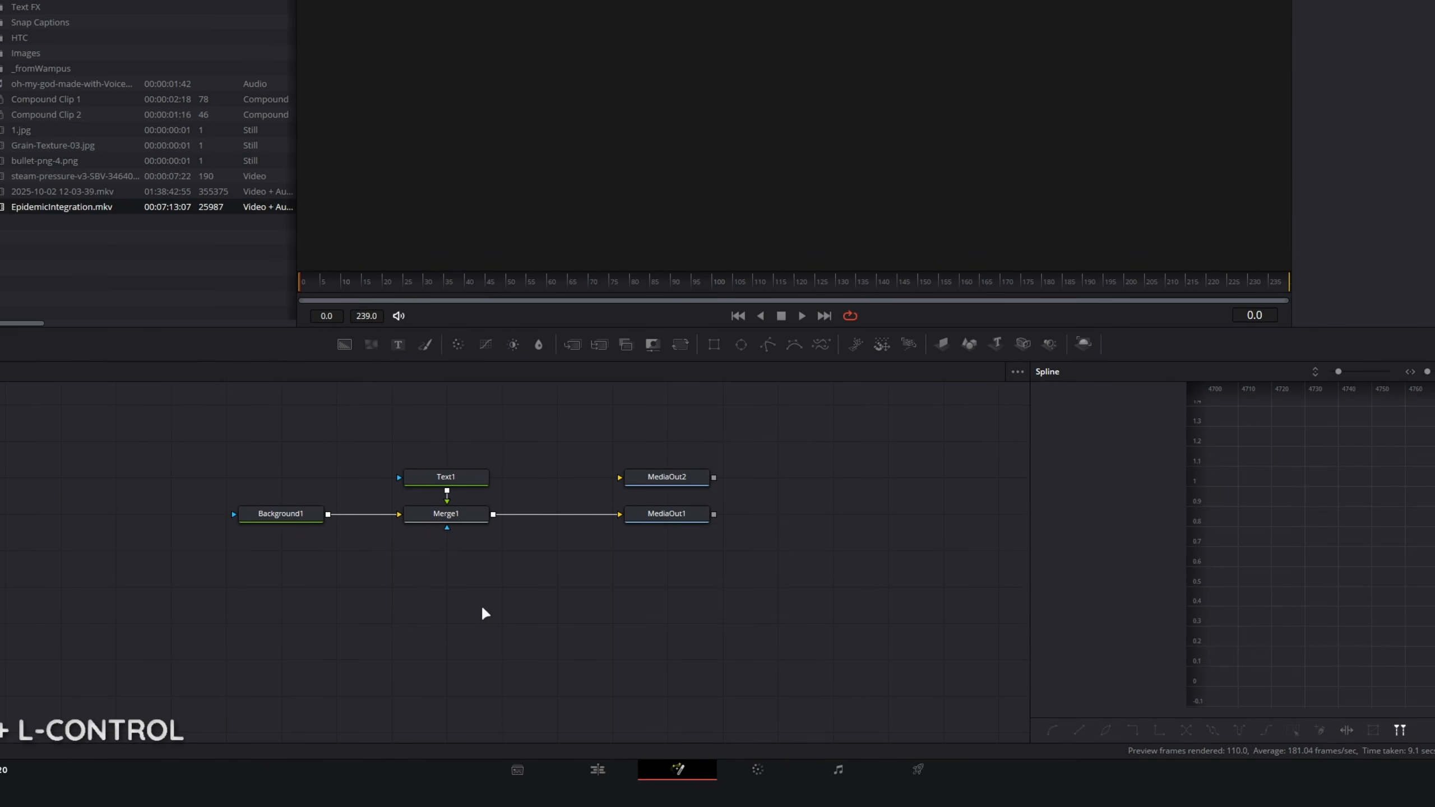
{"action": "left_click", "coordinate": [678, 561]}
{"action": "key", "text": "2"}
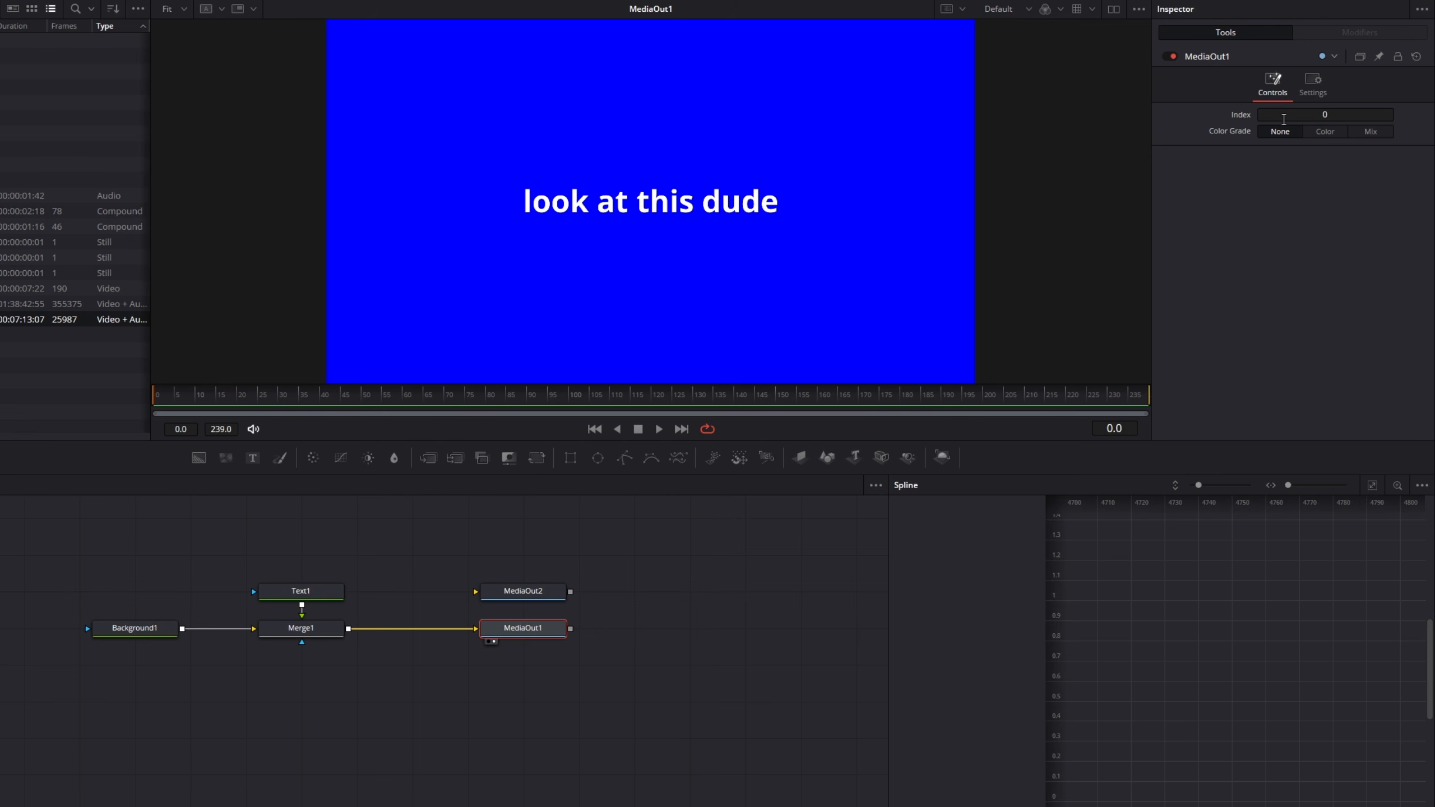
{"action": "left_click", "coordinate": [521, 598]}
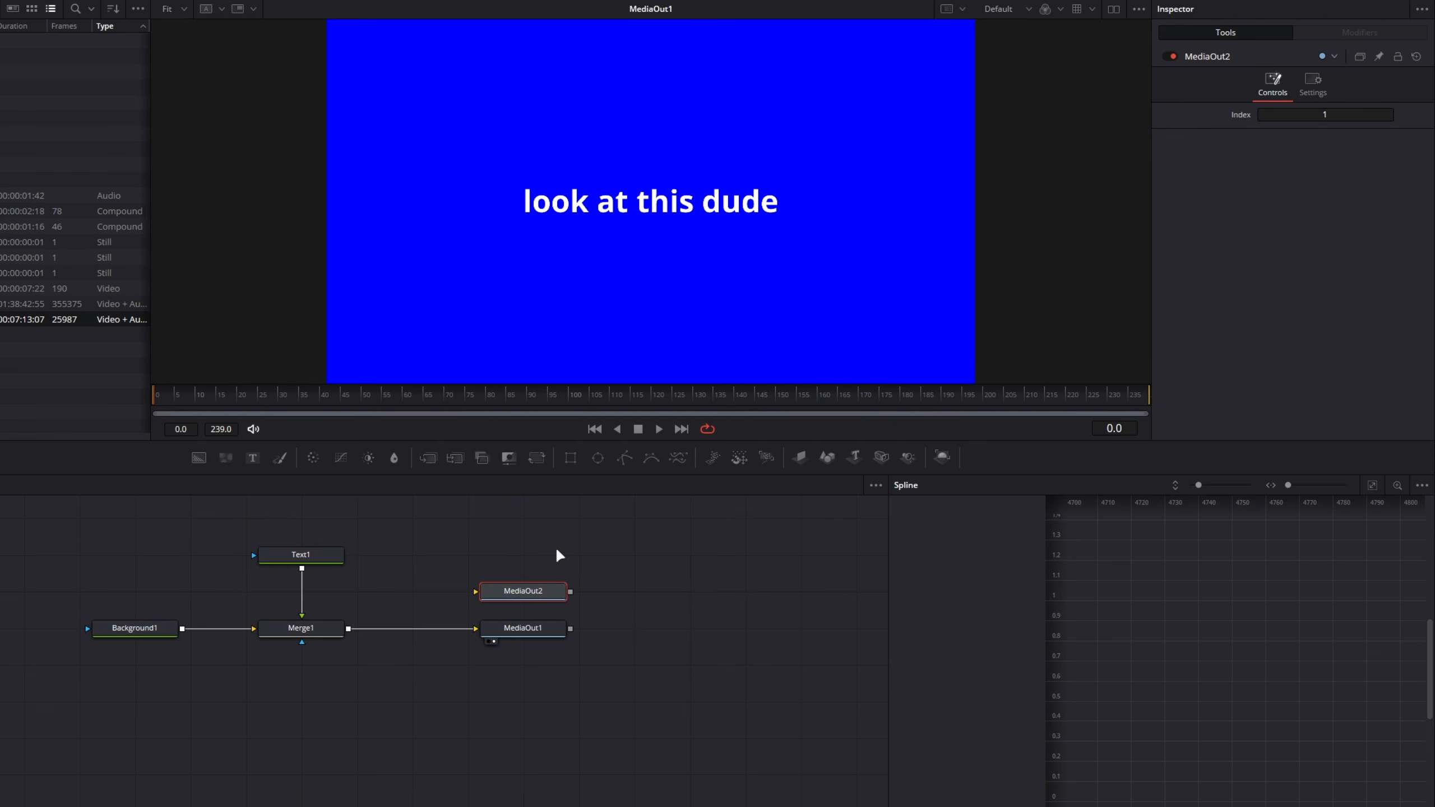
{"action": "scroll", "coordinate": [529, 599], "scroll_direction": "up", "scroll_amount": 3}
{"action": "scroll", "coordinate": [529, 599], "scroll_direction": "down", "scroll_amount": 3}
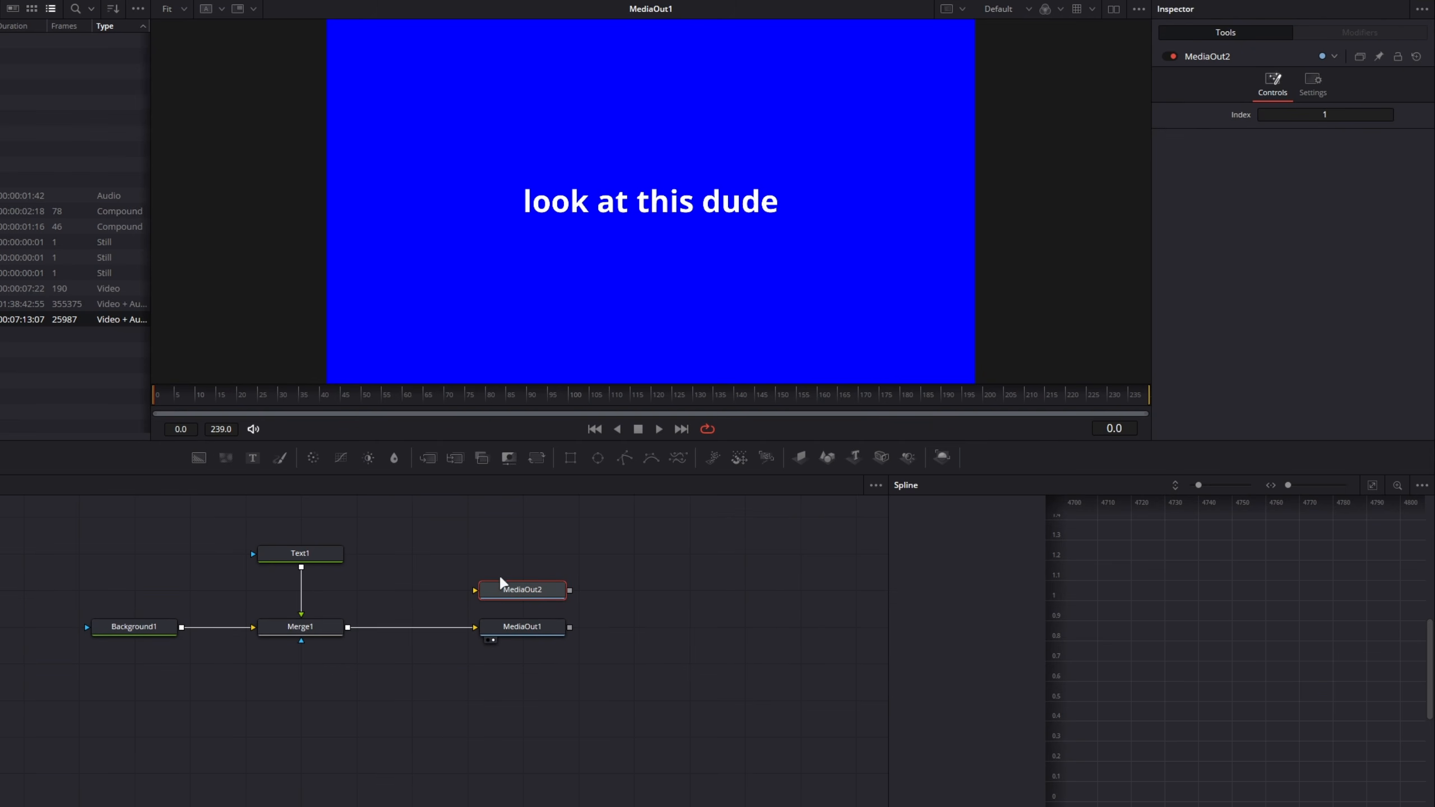
{"action": "left_click", "coordinate": [529, 626]}
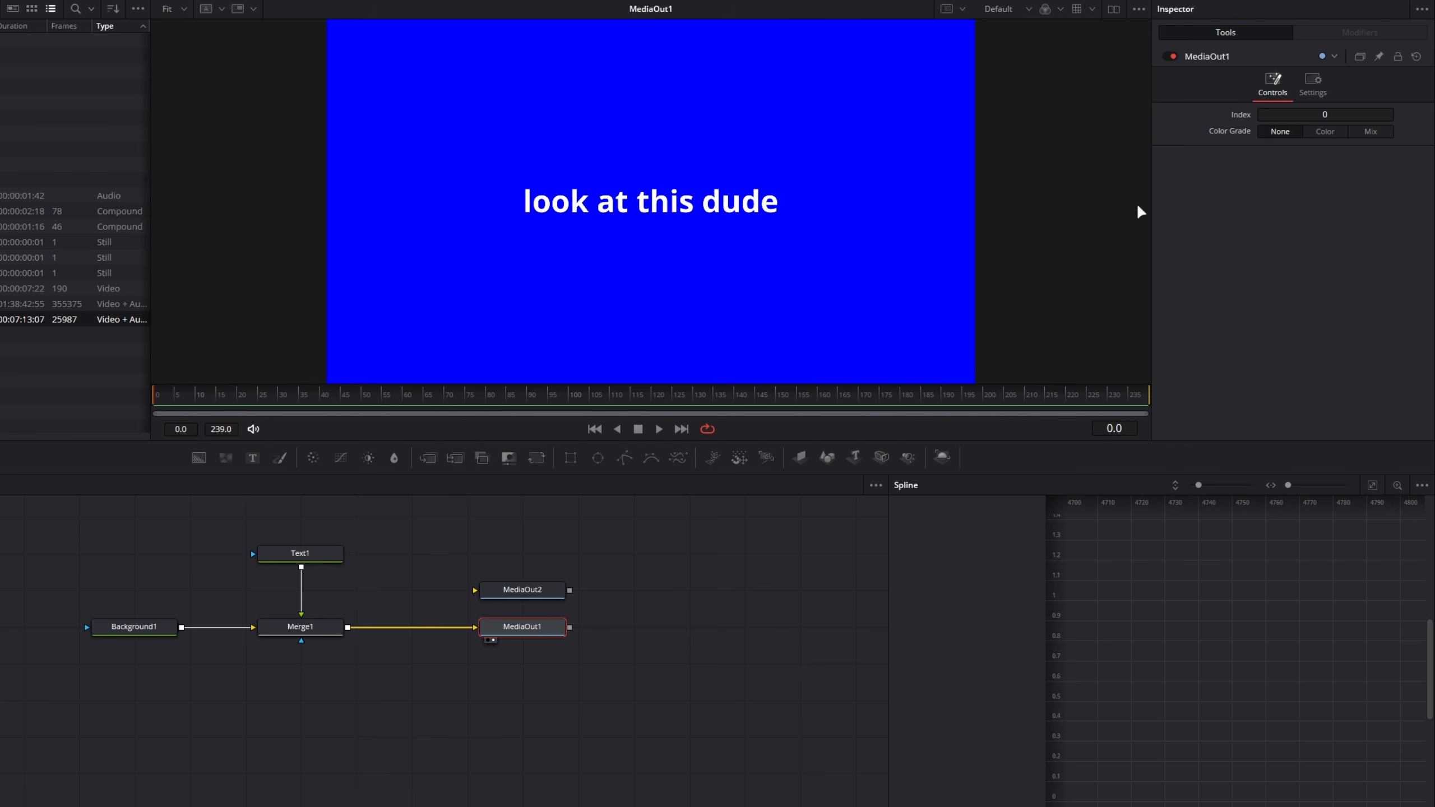
Step: Move MediaOut2 level with the Text1 node and connect Text1's output to it
{"action": "left_click_drag", "start_coordinate": [512, 595], "coordinate": [510, 559]}
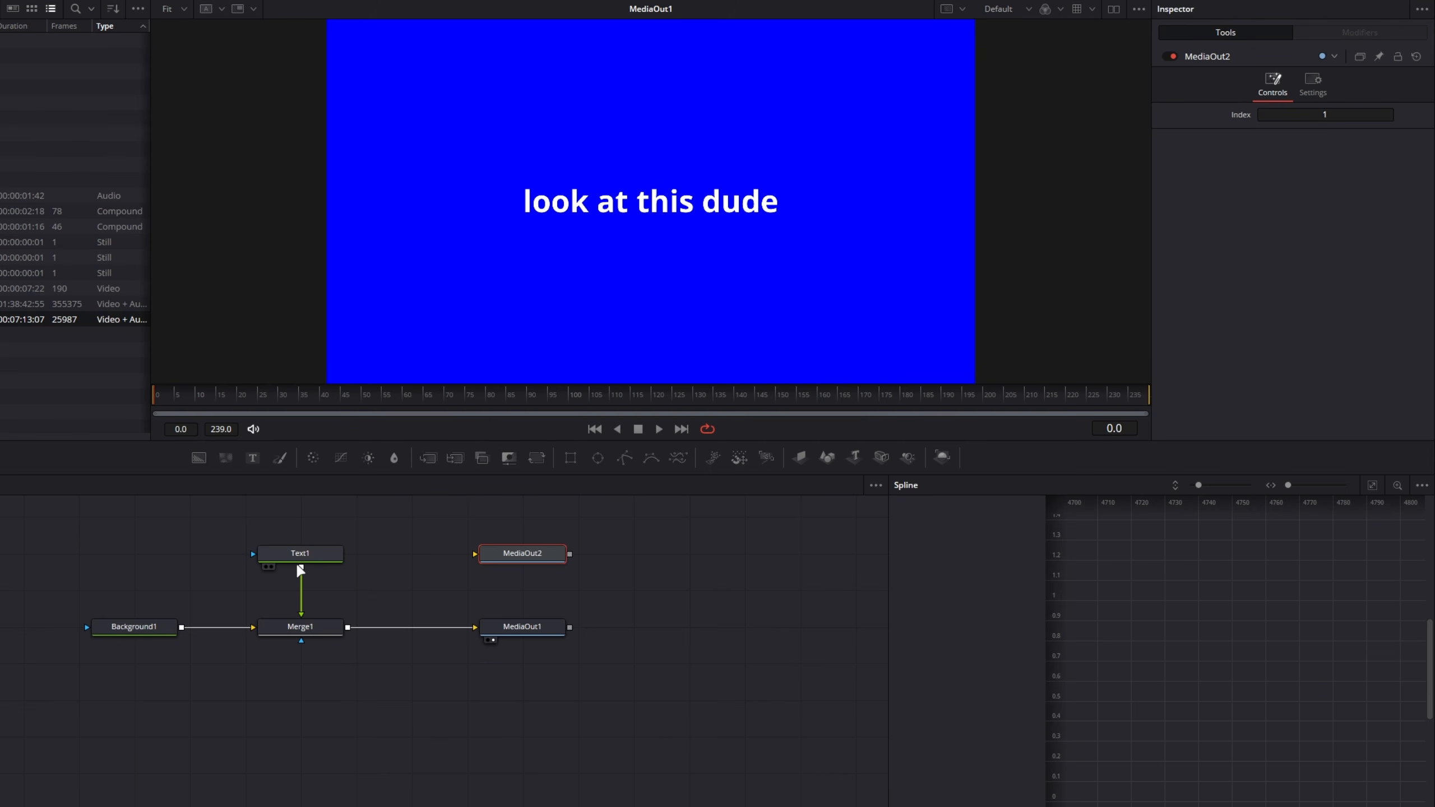
{"action": "left_click_drag", "start_coordinate": [301, 567], "coordinate": [531, 555]}
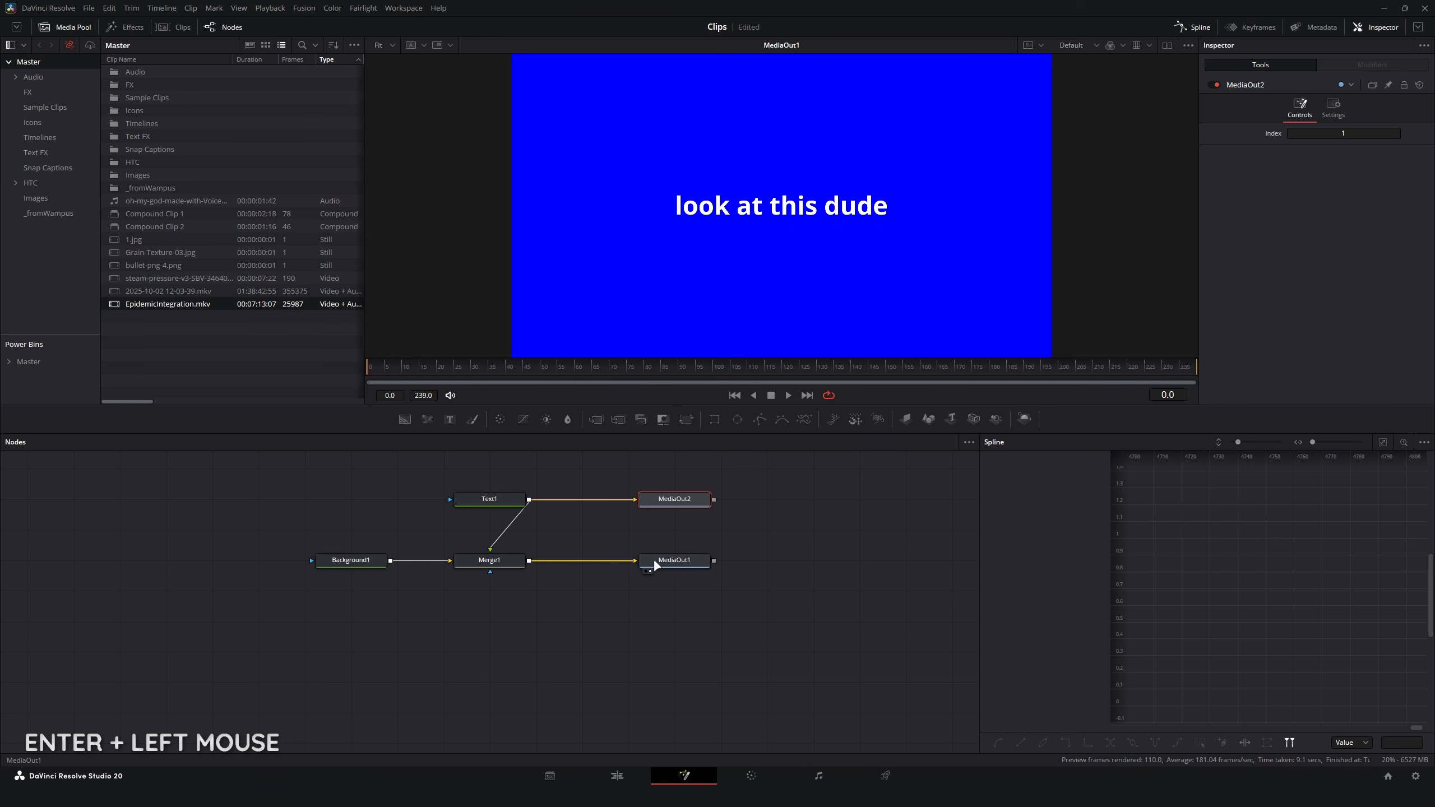
Step: Check the composition's output on the Edit page and inspect MediaOut2 back in Fusion
{"action": "left_click", "coordinate": [613, 772]}
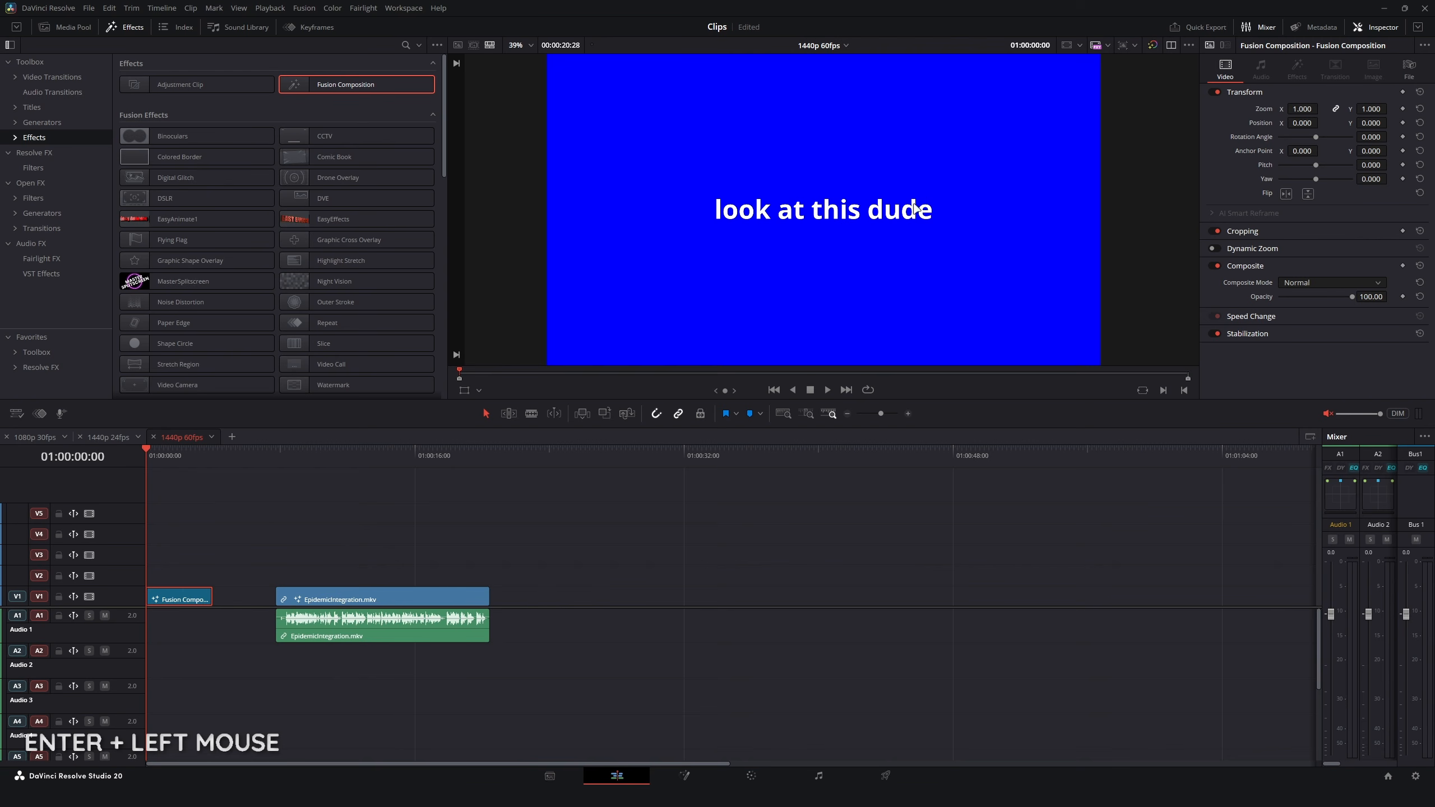
{"action": "left_click", "coordinate": [687, 775]}
{"action": "left_click", "coordinate": [672, 499]}
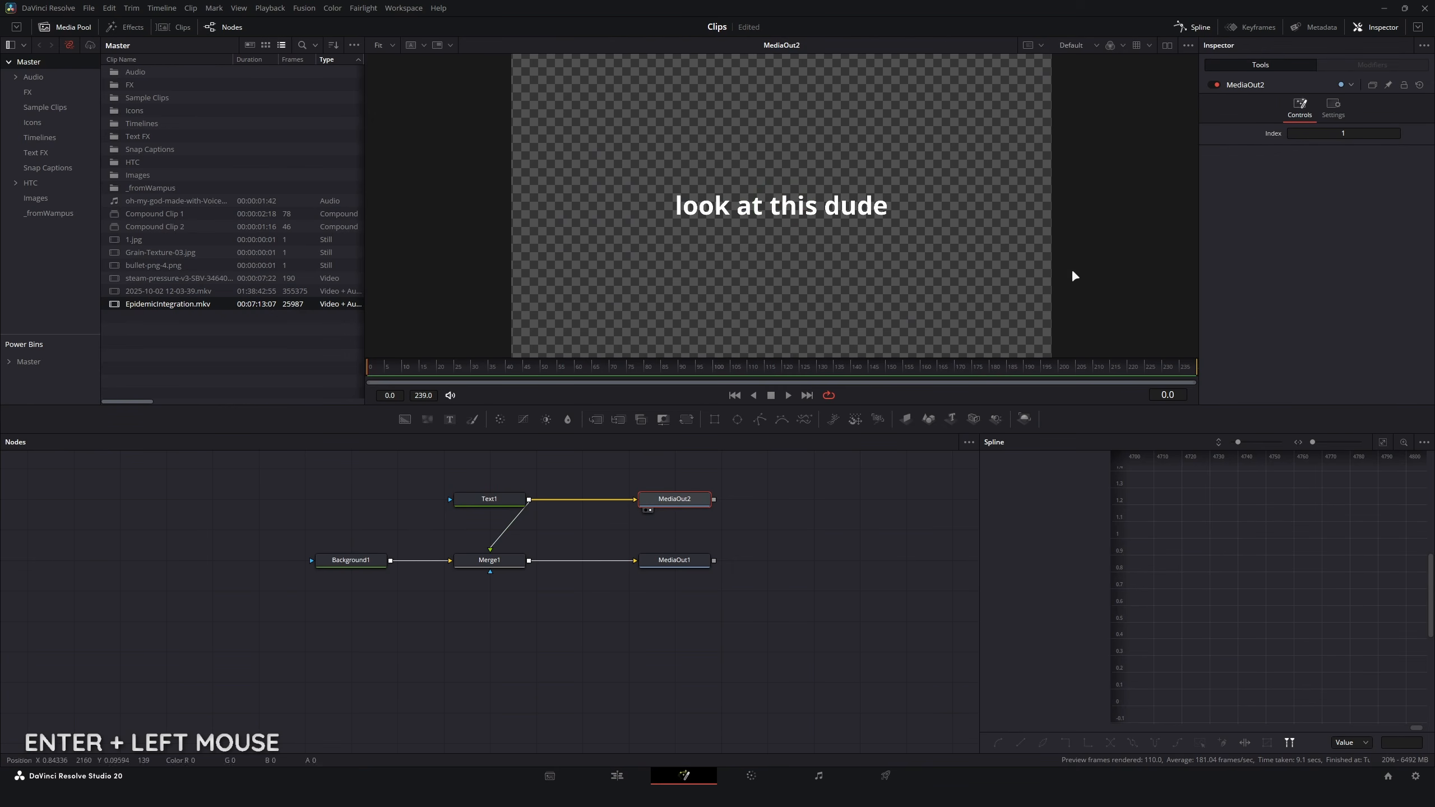
Step: Swap the output indexes, setting MediaOut2's Index to 0 and MediaOut1's Index to 1
{"action": "left_click", "coordinate": [1356, 134]}
{"action": "type", "text": "0"}
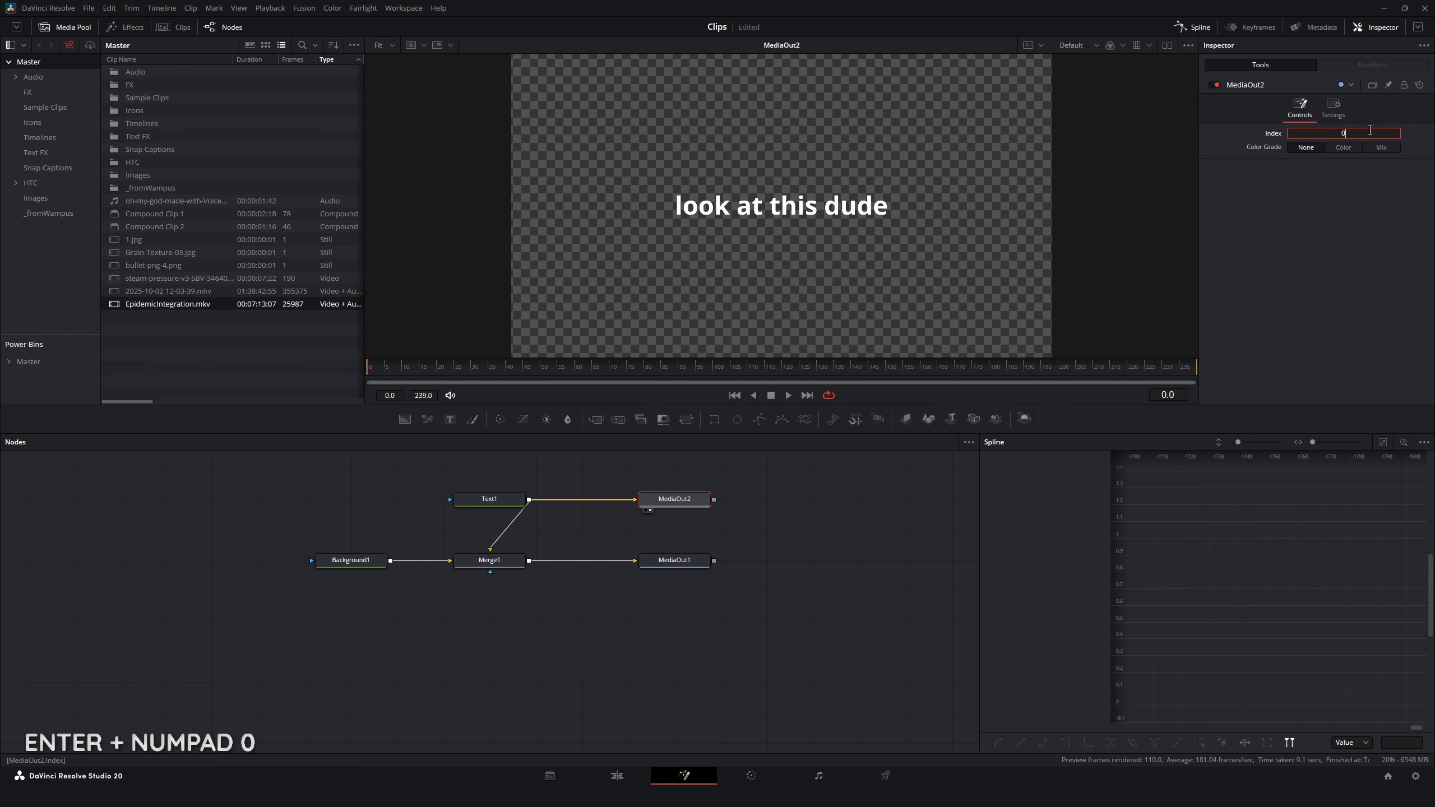
{"action": "key", "text": "Return"}
{"action": "left_click", "coordinate": [675, 561]}
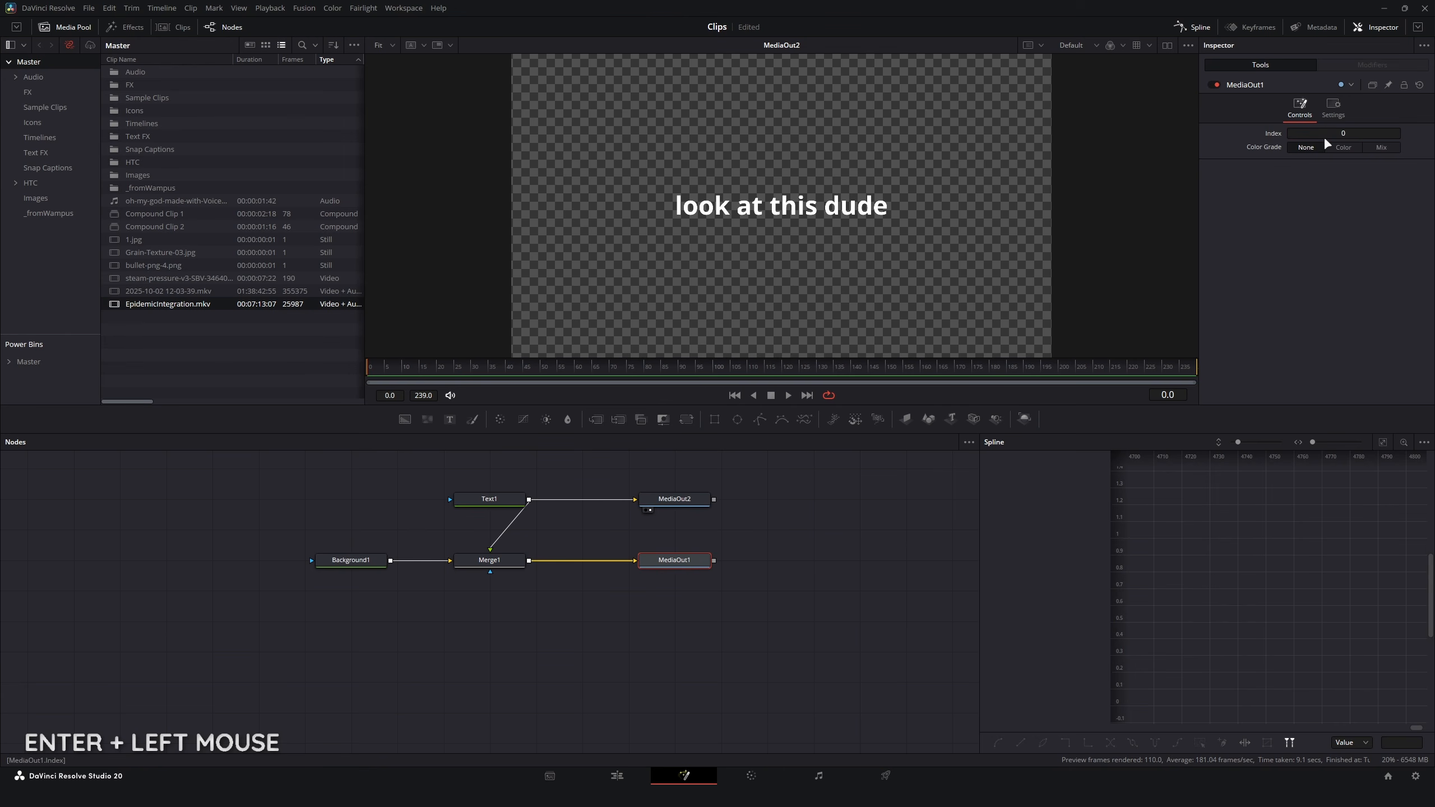
{"action": "left_click", "coordinate": [1349, 134]}
{"action": "type", "text": "1"}
{"action": "key", "text": "Return"}
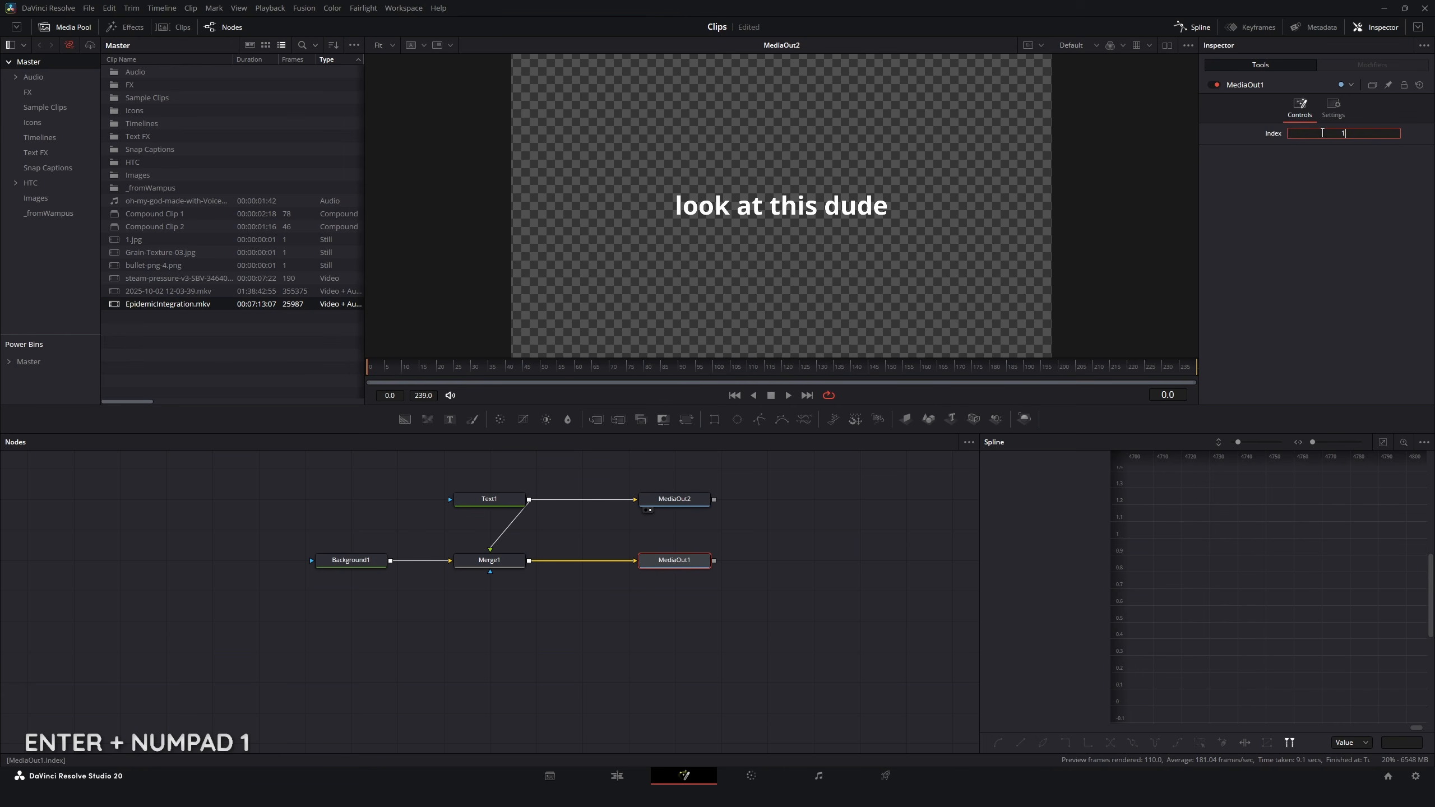
Step: Preview MediaOut1 and Text1 in the viewer and check the composition's output on the Edit page
{"action": "left_click", "coordinate": [669, 565]}
{"action": "key", "text": "1"}
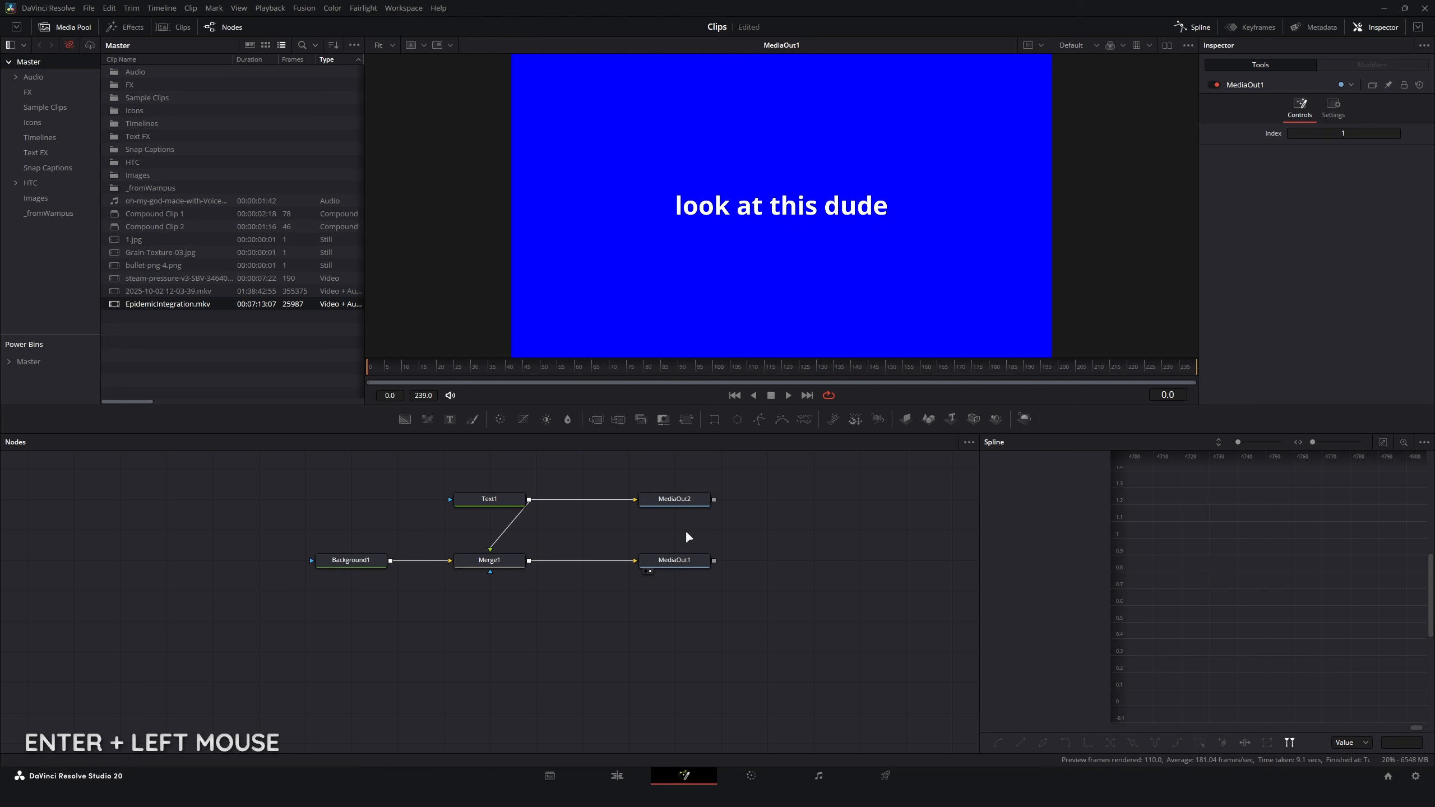
{"action": "left_click", "coordinate": [672, 500]}
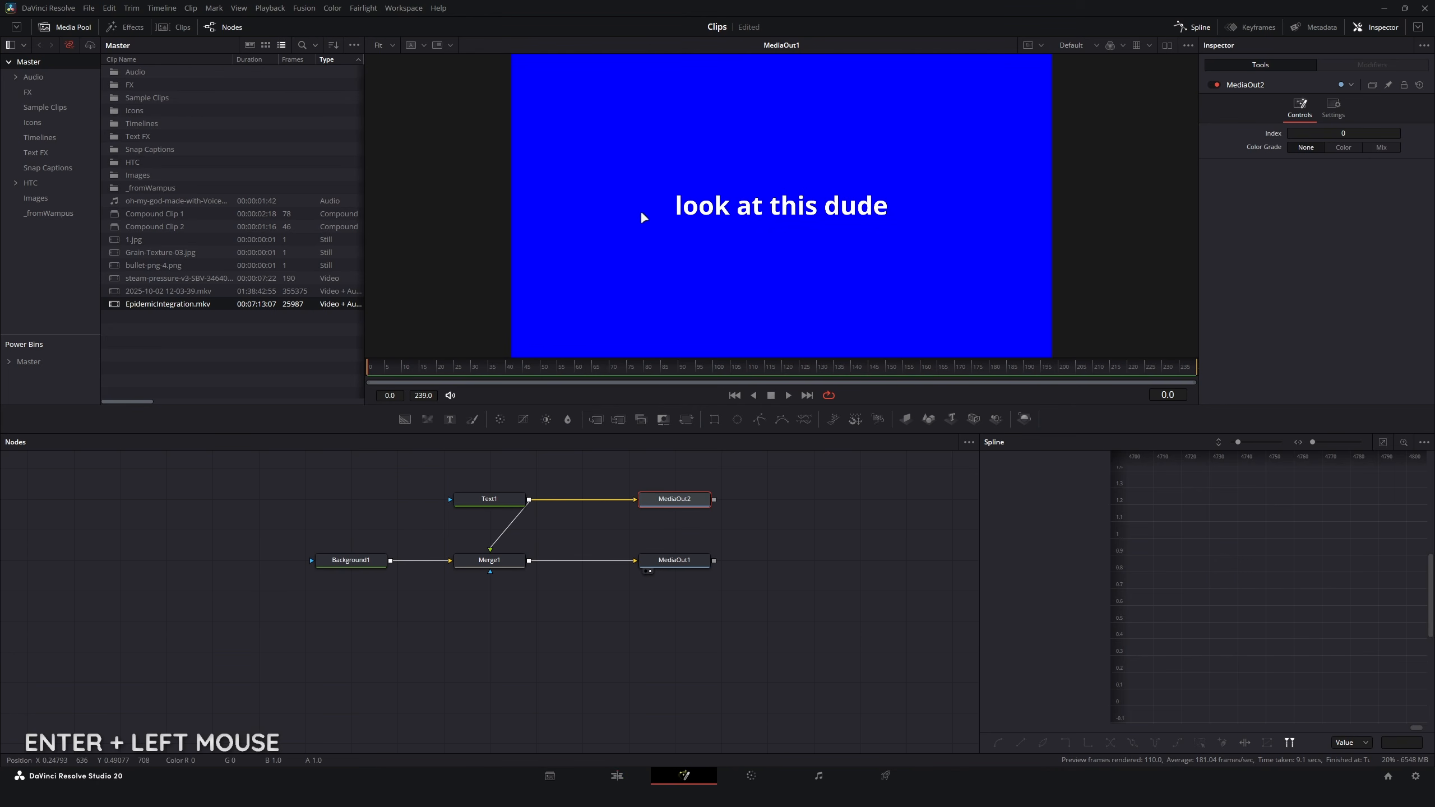
{"action": "left_click", "coordinate": [502, 500]}
{"action": "key", "text": "2"}
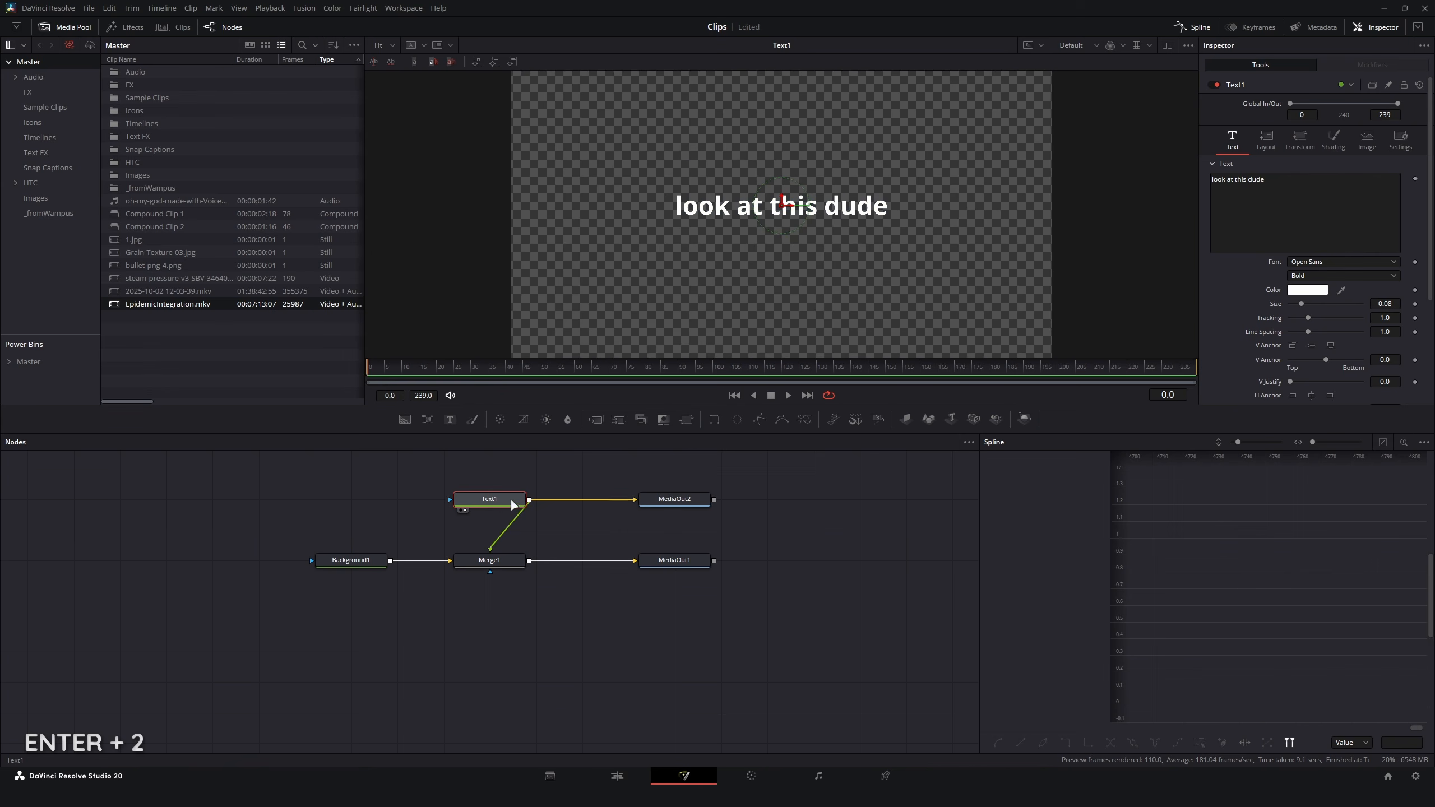
{"action": "left_click", "coordinate": [609, 779]}
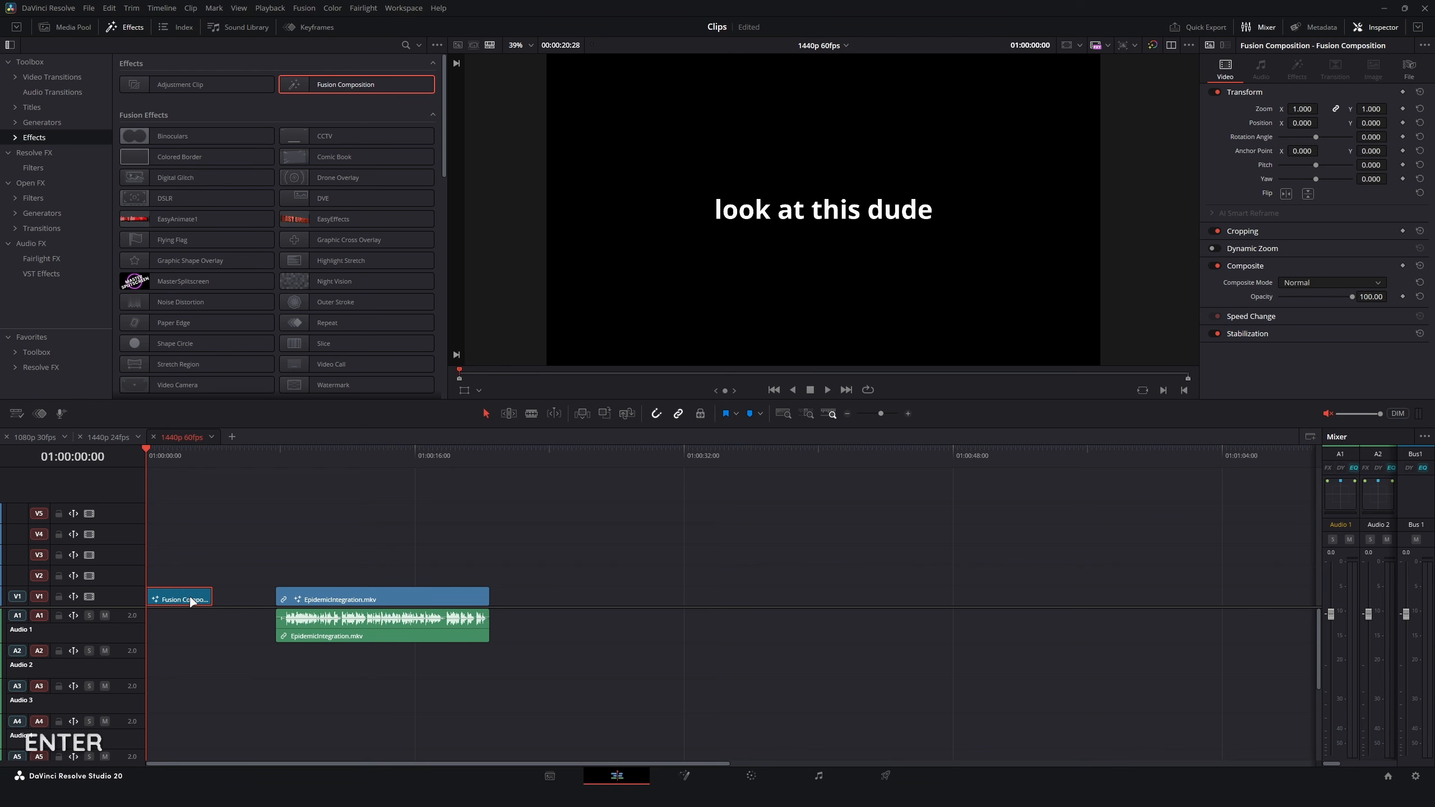
Step: Return to the Fusion composition and undo the Index changes on MediaOut1 and MediaOut2
{"action": "key", "text": "x"}
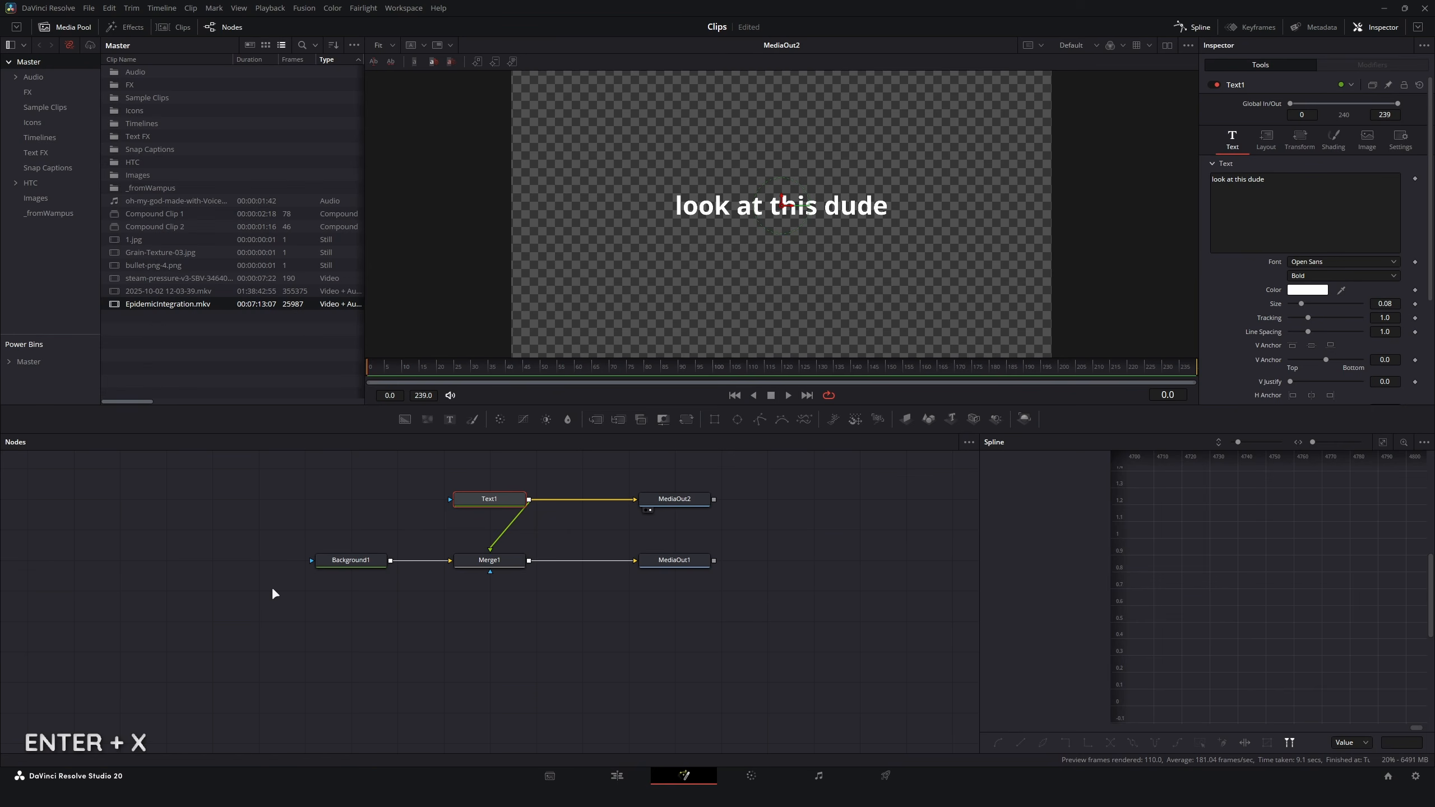
{"action": "left_click", "coordinate": [704, 556]}
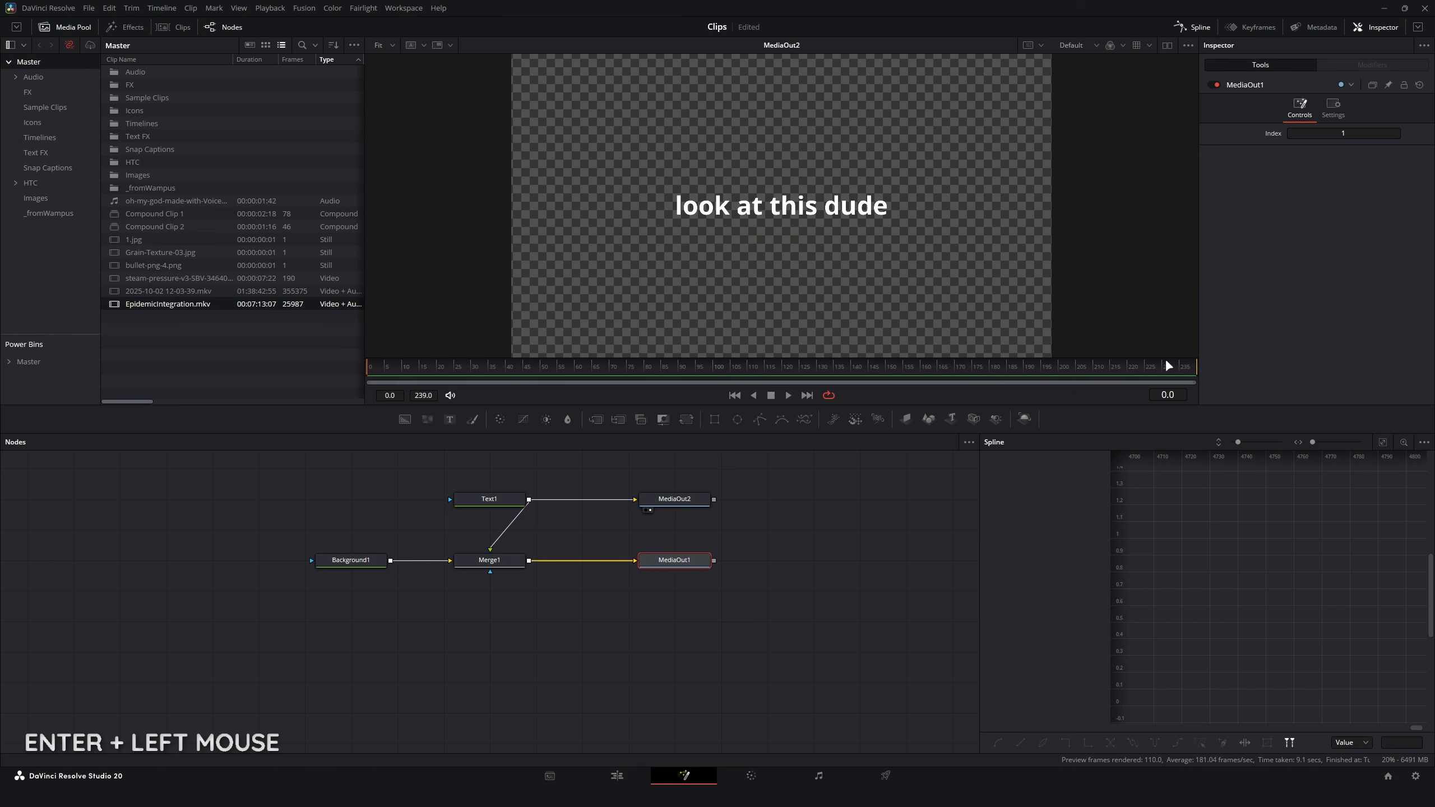
{"action": "key", "text": "ctrl+z"}
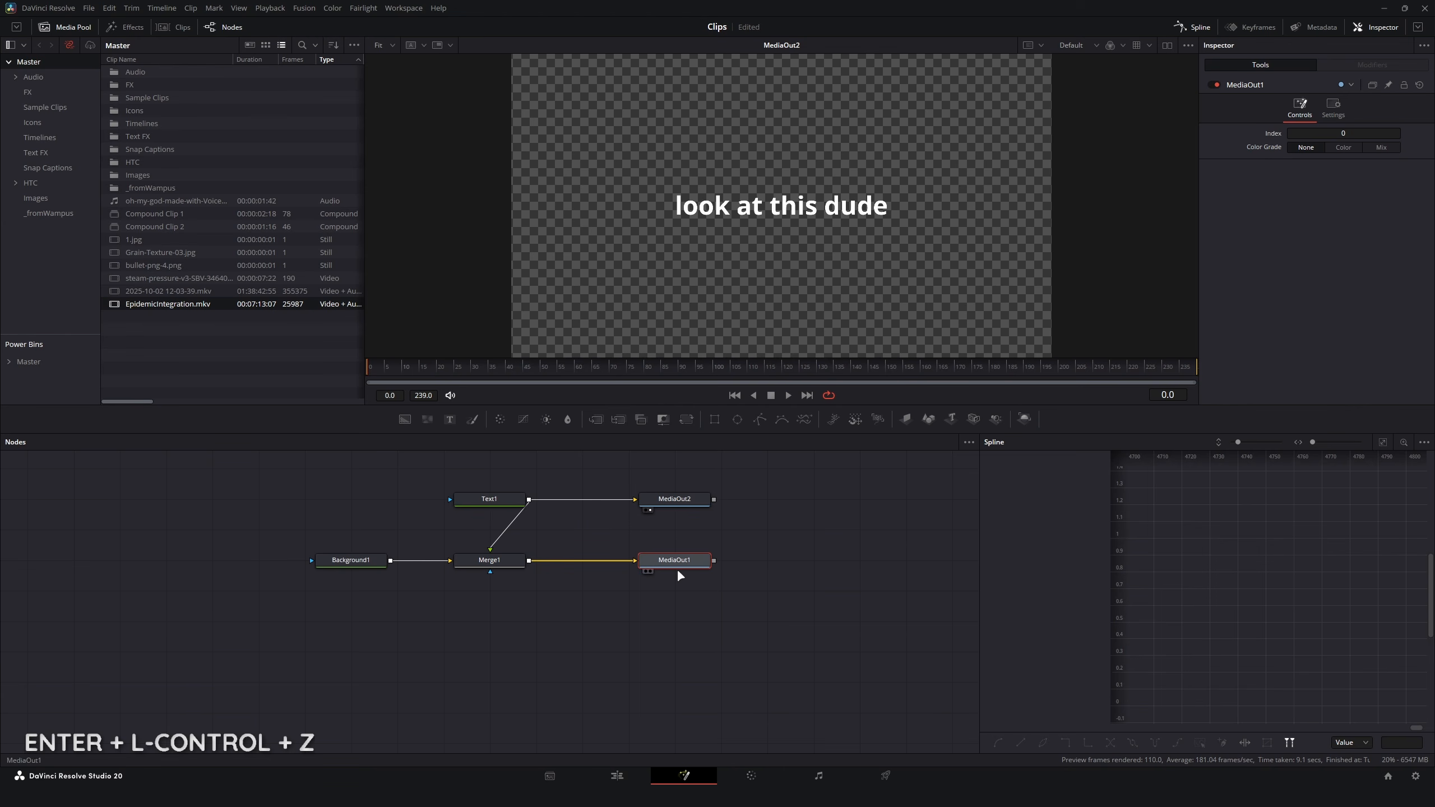
{"action": "left_click", "coordinate": [692, 500]}
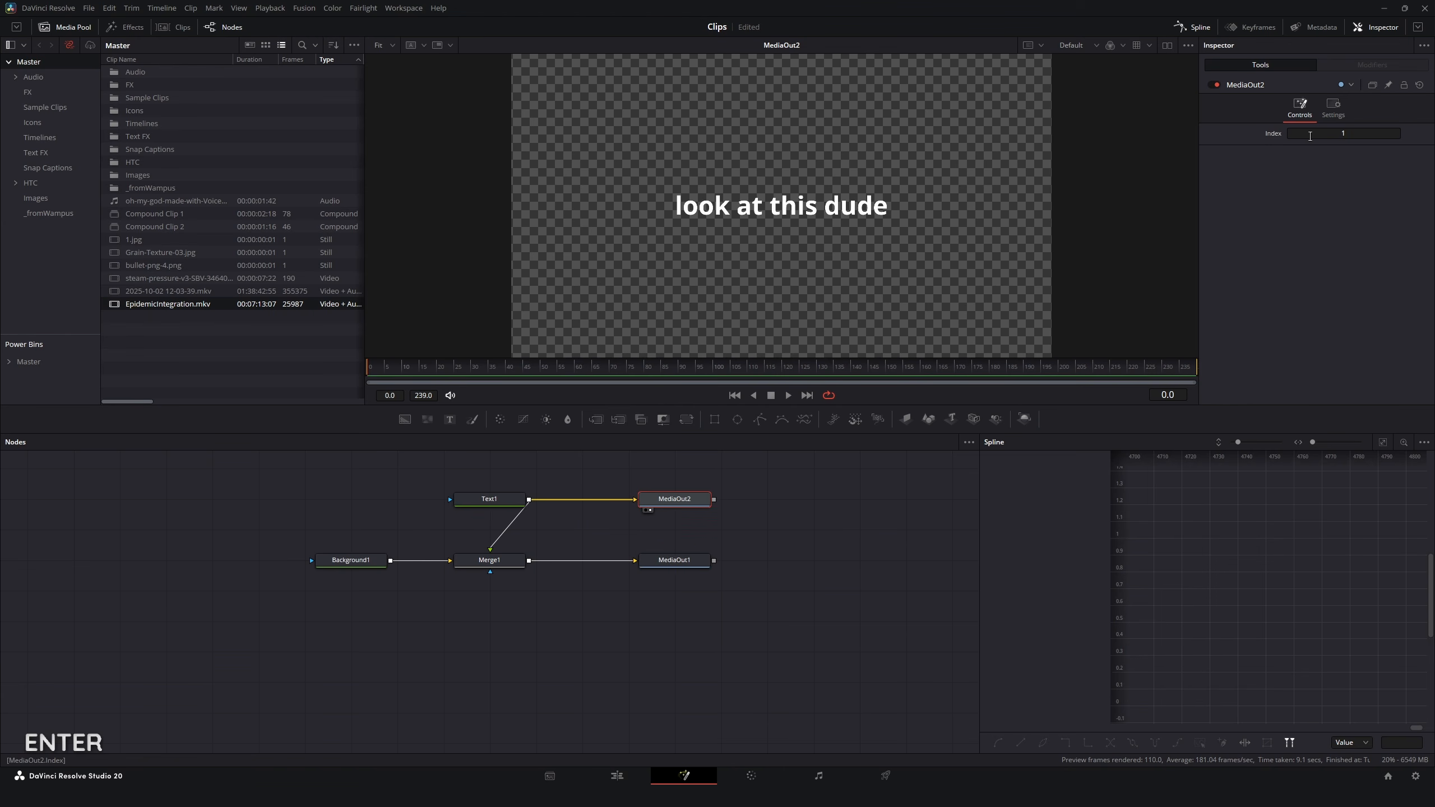
Step: Preview MediaOut1 in the viewer and check the Fusion Composition clip's output on the Edit page timeline
{"action": "left_click", "coordinate": [683, 568]}
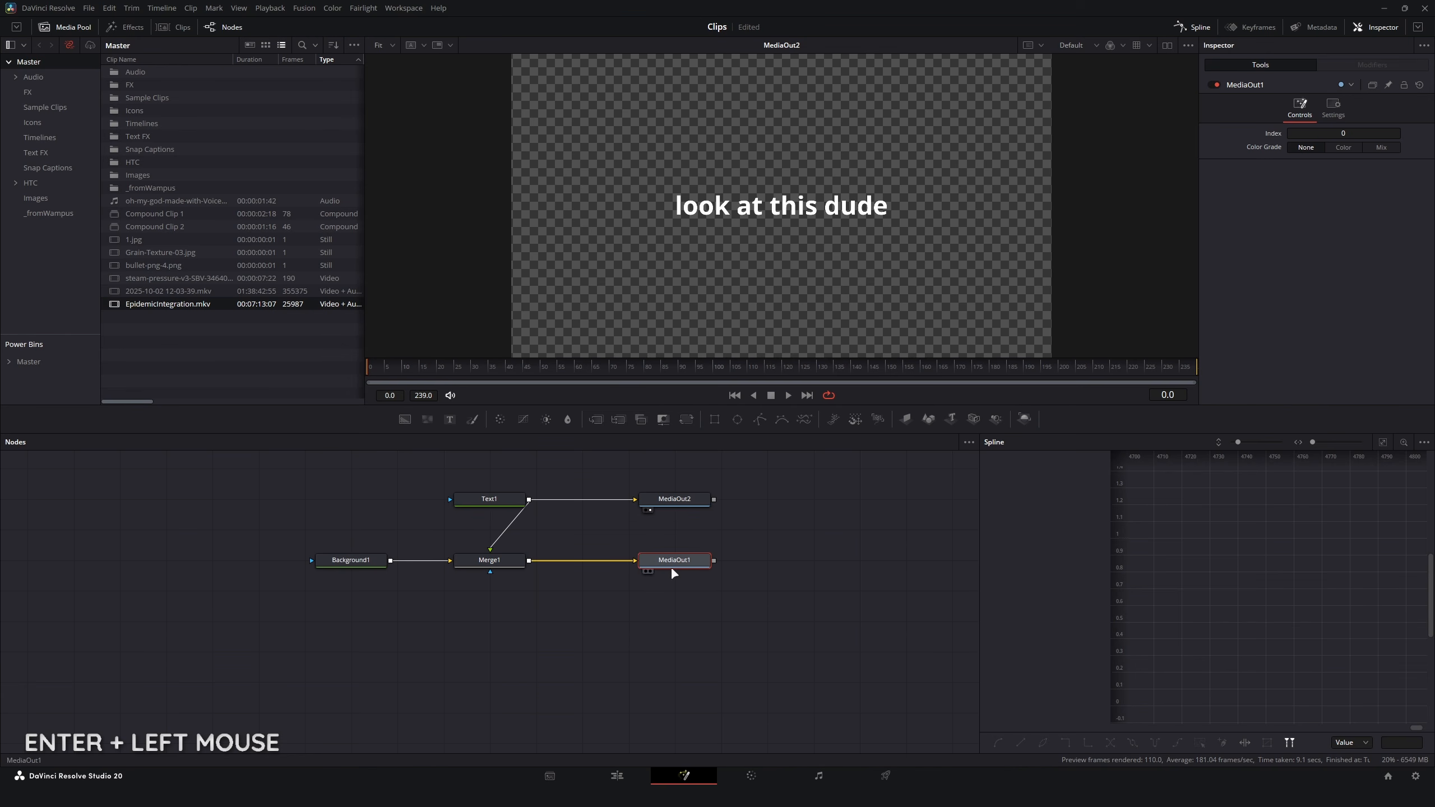
{"action": "key", "text": "2"}
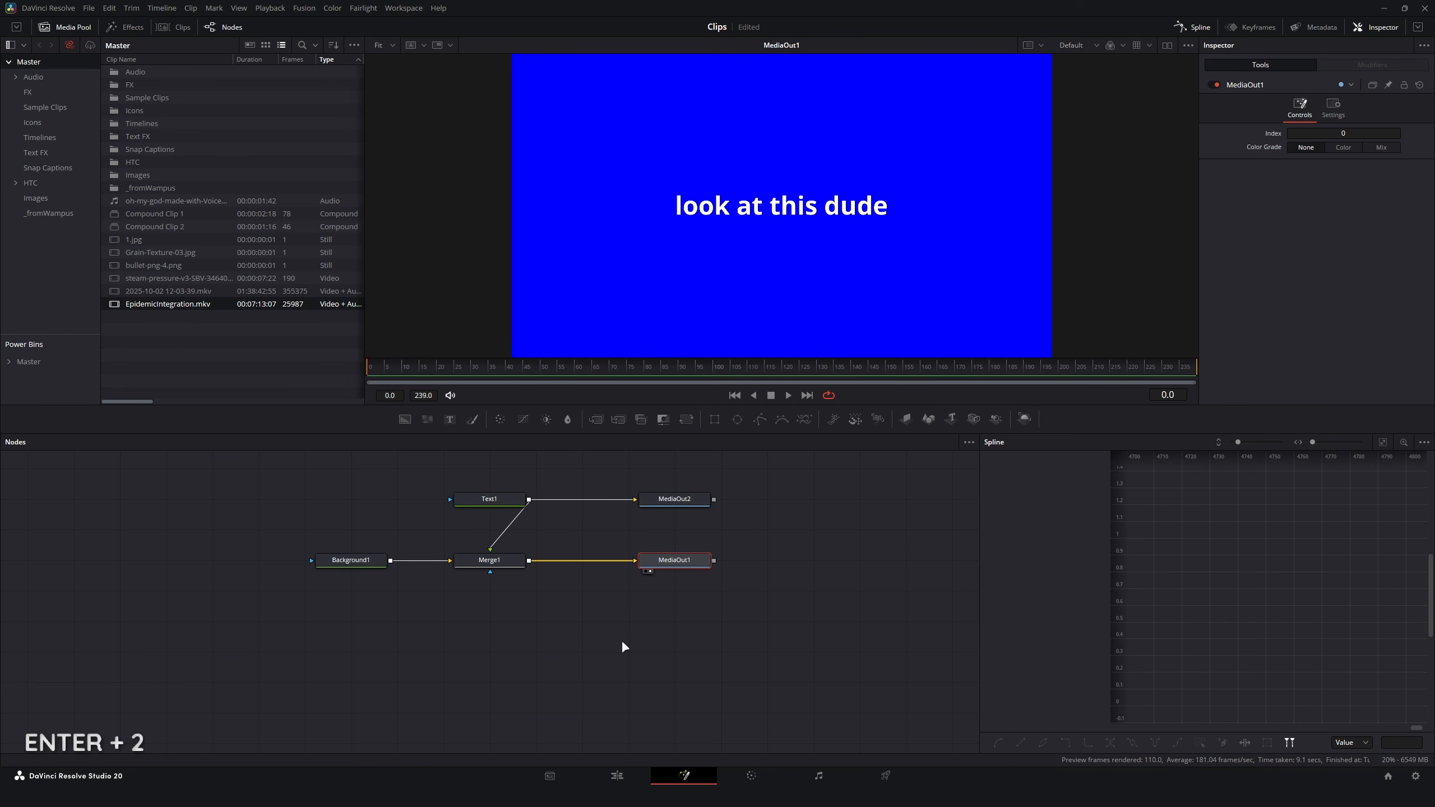
{"action": "left_click", "coordinate": [430, 591]}
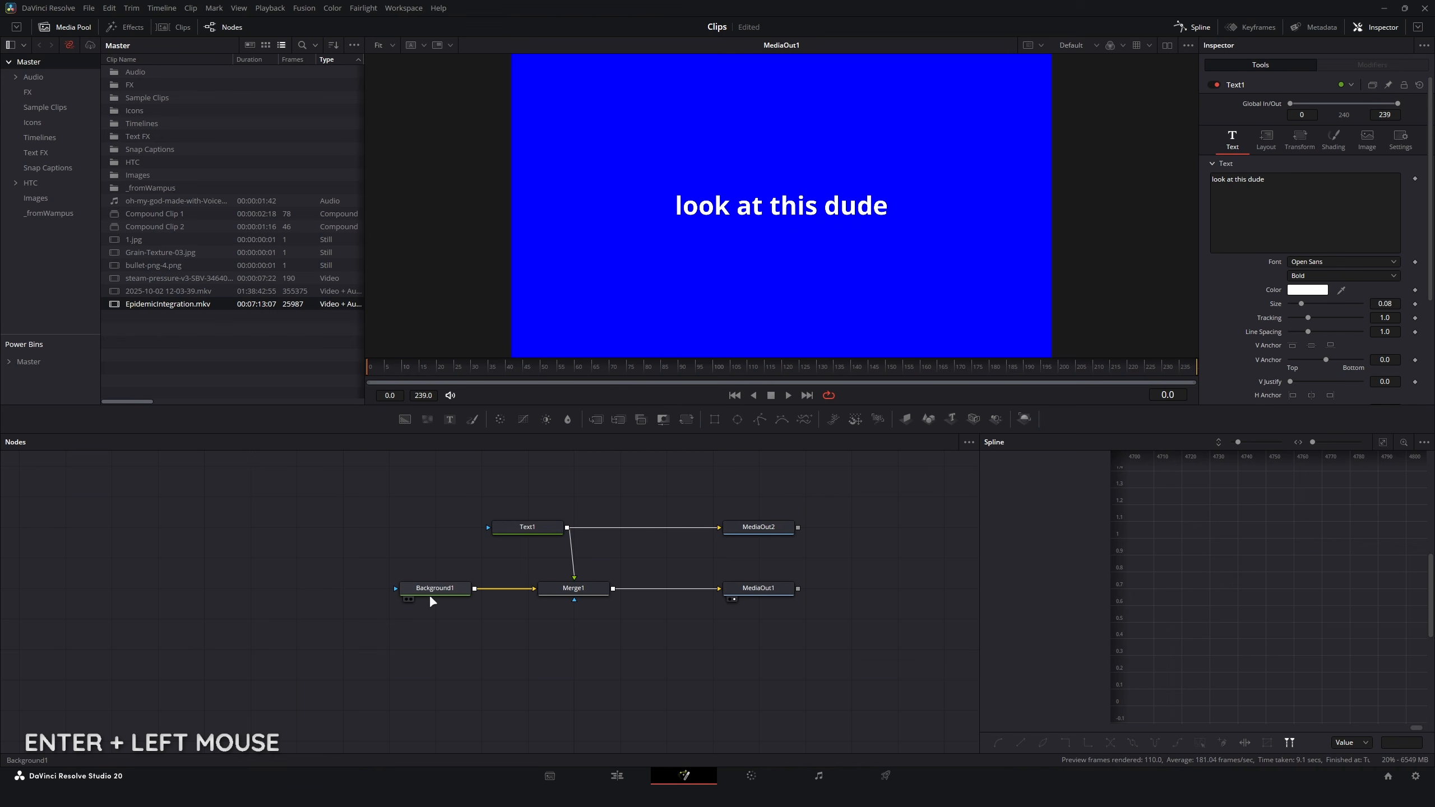
{"action": "left_click", "coordinate": [526, 527]}
{"action": "left_click", "coordinate": [721, 459]}
{"action": "left_click", "coordinate": [434, 591]}
{"action": "left_click", "coordinate": [618, 776]}
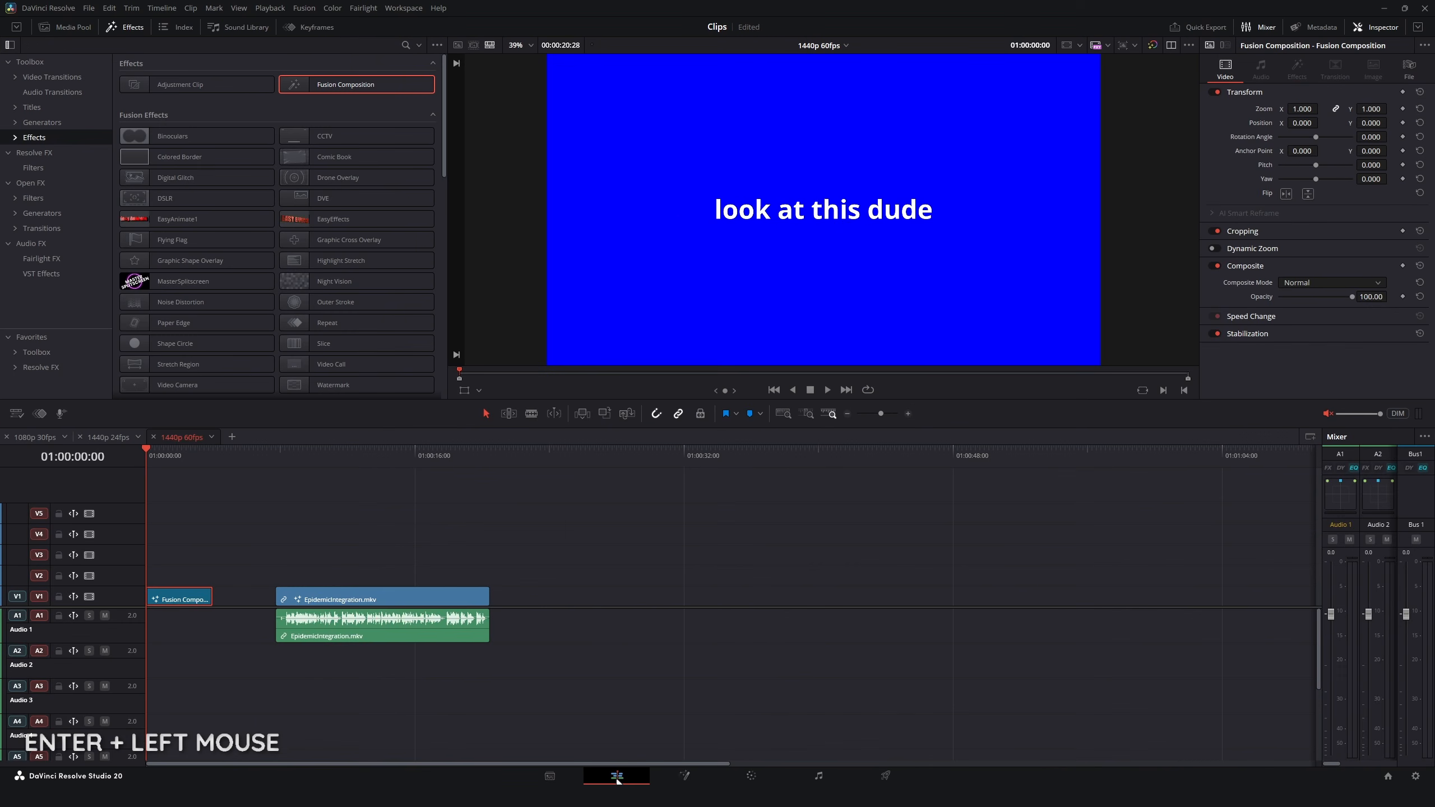
{"action": "key", "text": "d"}
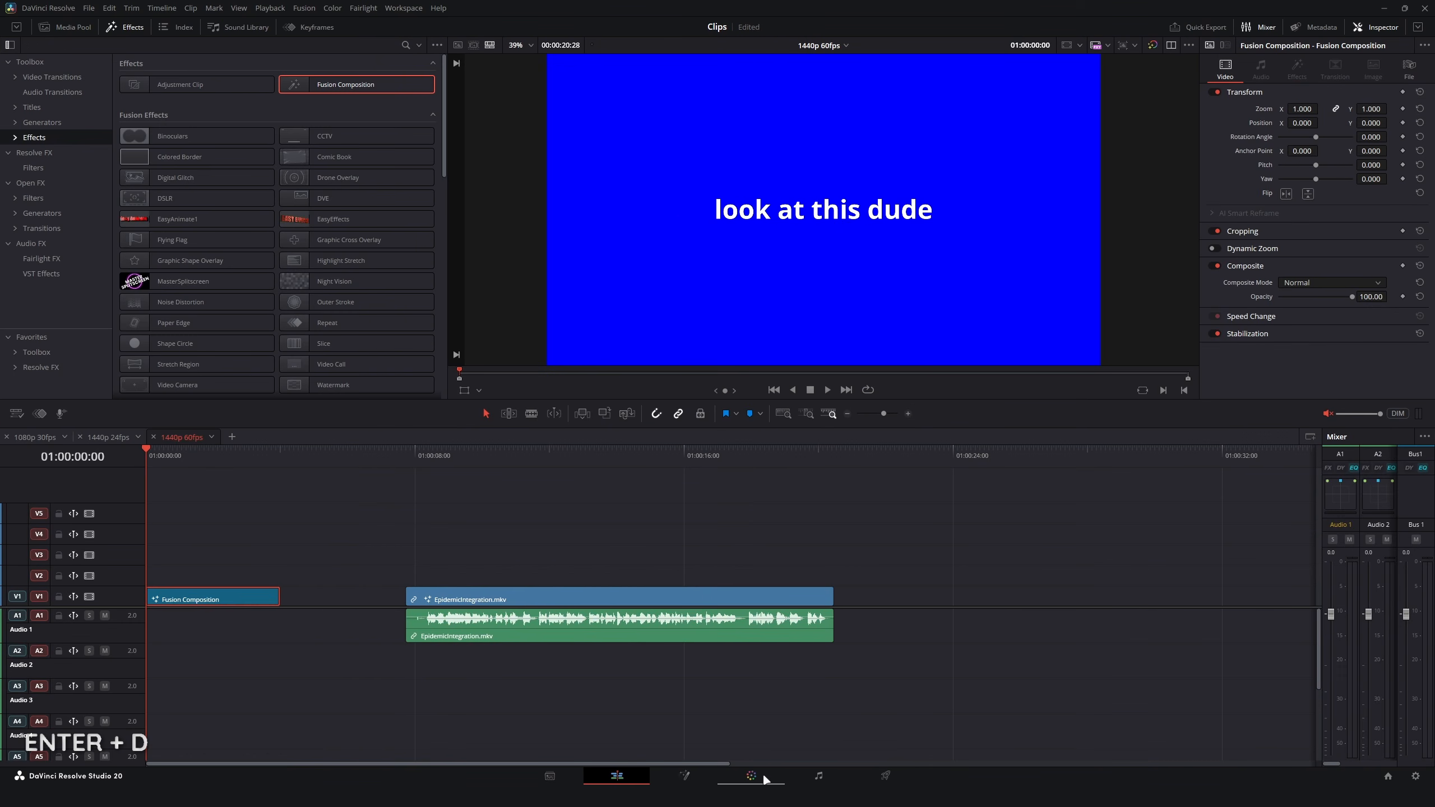
Step: Open the Fusion Composition clip on the Color page, reposition node 01 and add a second source to the node graph
{"action": "left_click", "coordinate": [758, 777]}
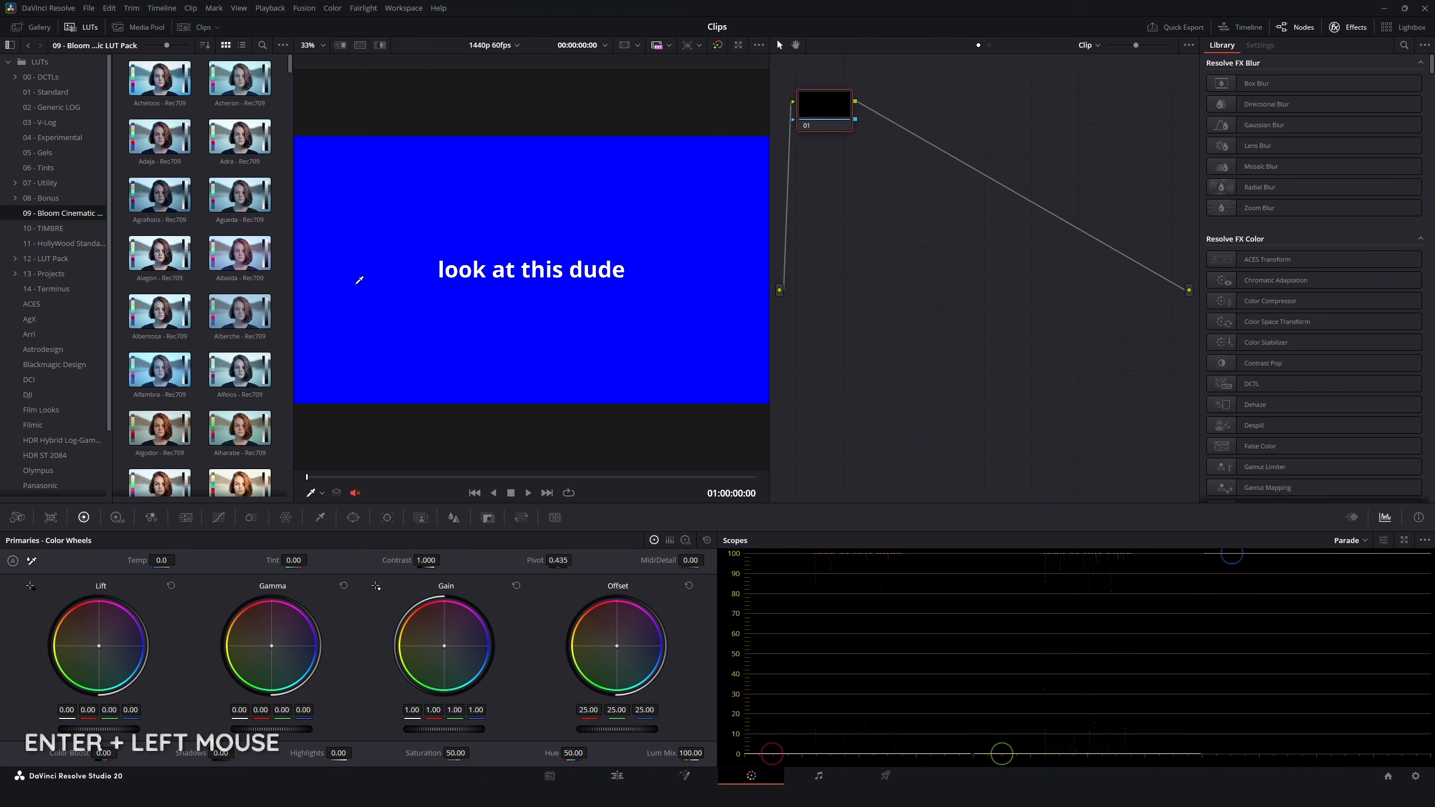
{"action": "mouse_move", "coordinate": [486, 636]}
{"action": "left_mouse_down"}
{"action": "mouse_move", "coordinate": [477, 626]}
{"action": "mouse_move", "coordinate": [494, 647]}
{"action": "mouse_move", "coordinate": [473, 629]}
{"action": "mouse_move", "coordinate": [504, 648]}
{"action": "mouse_move", "coordinate": [482, 623]}
{"action": "mouse_move", "coordinate": [475, 644]}
{"action": "mouse_move", "coordinate": [504, 625]}
{"action": "mouse_move", "coordinate": [469, 633]}
{"action": "mouse_move", "coordinate": [495, 632]}
{"action": "mouse_move", "coordinate": [491, 645]}
{"action": "left_mouse_up"}
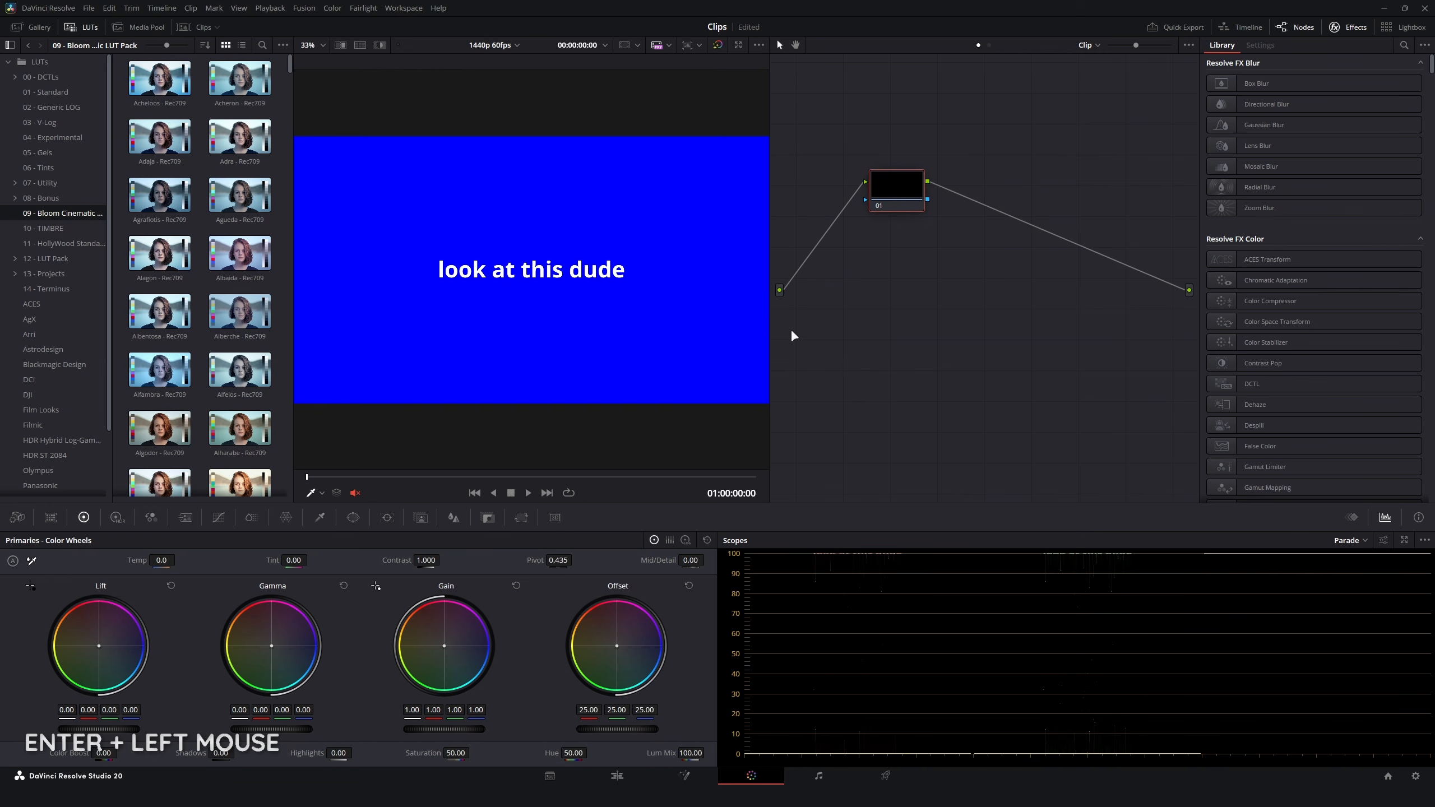
{"action": "right_click", "coordinate": [789, 324]}
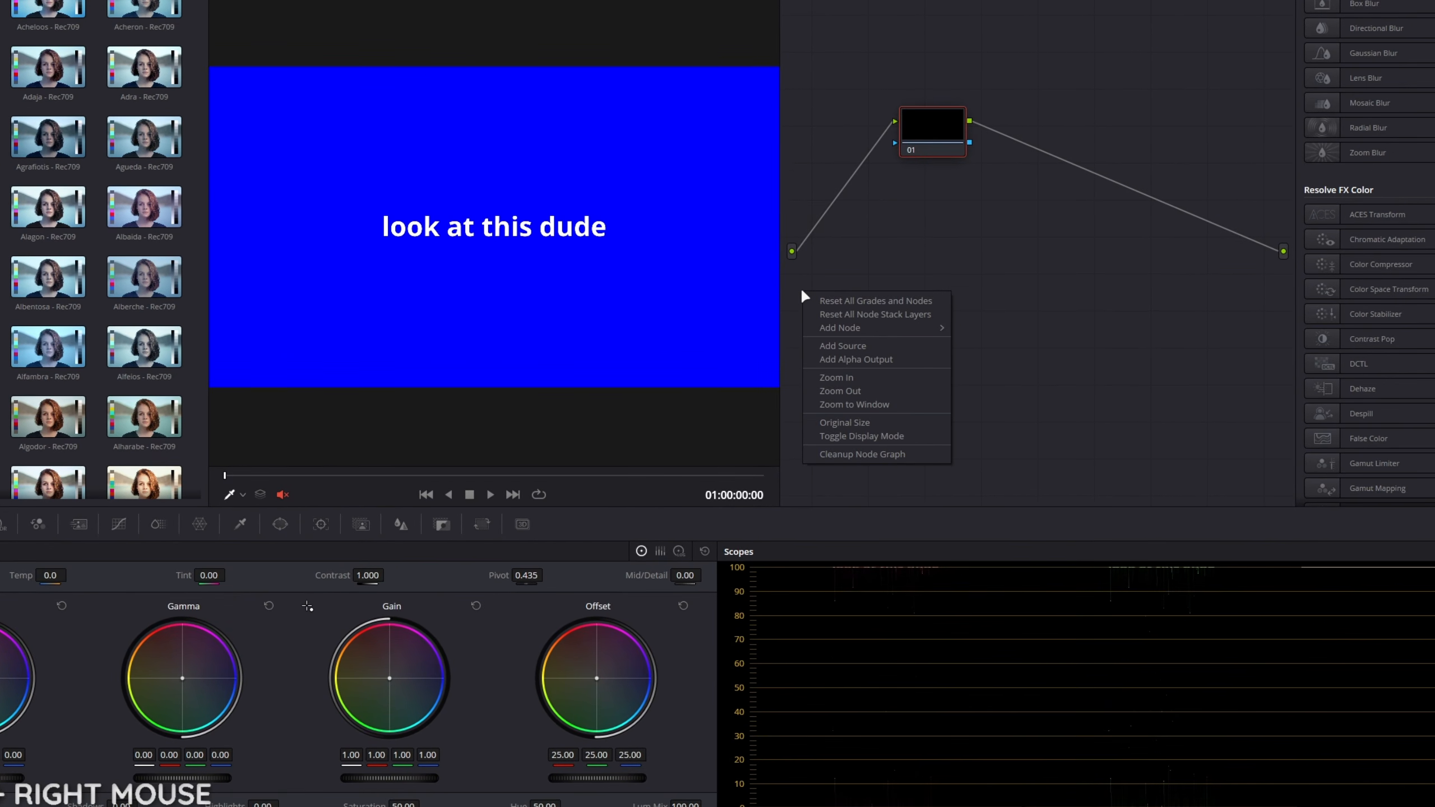
{"action": "left_click", "coordinate": [840, 347]}
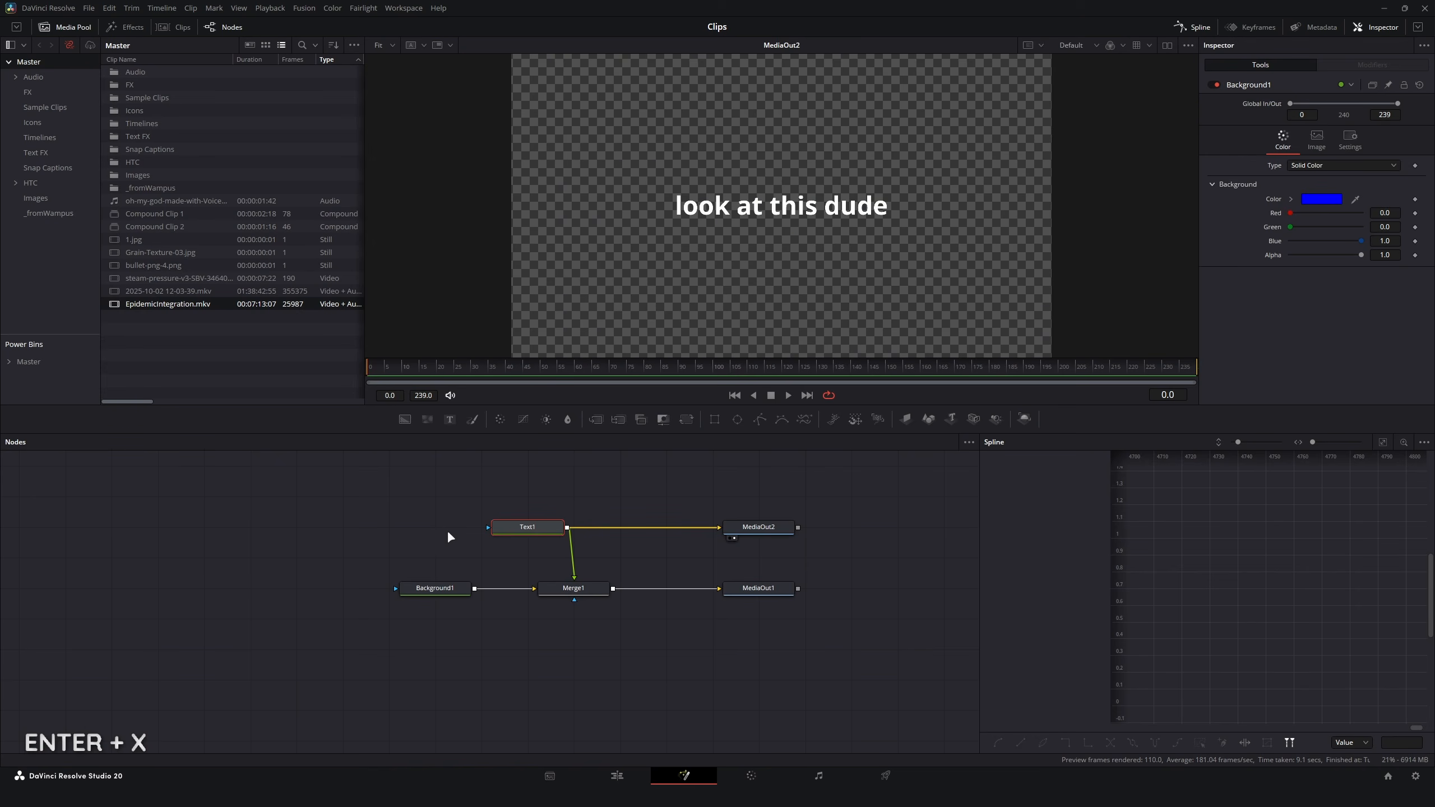
Step: Connect the second source to node 01's key input and shift its Offset to 60.51 red, 18.84 green and 48.11 blue
{"action": "left_click", "coordinate": [527, 527]}
{"action": "scroll", "coordinate": [622, 542], "scroll_direction": "up", "scroll_amount": 3}
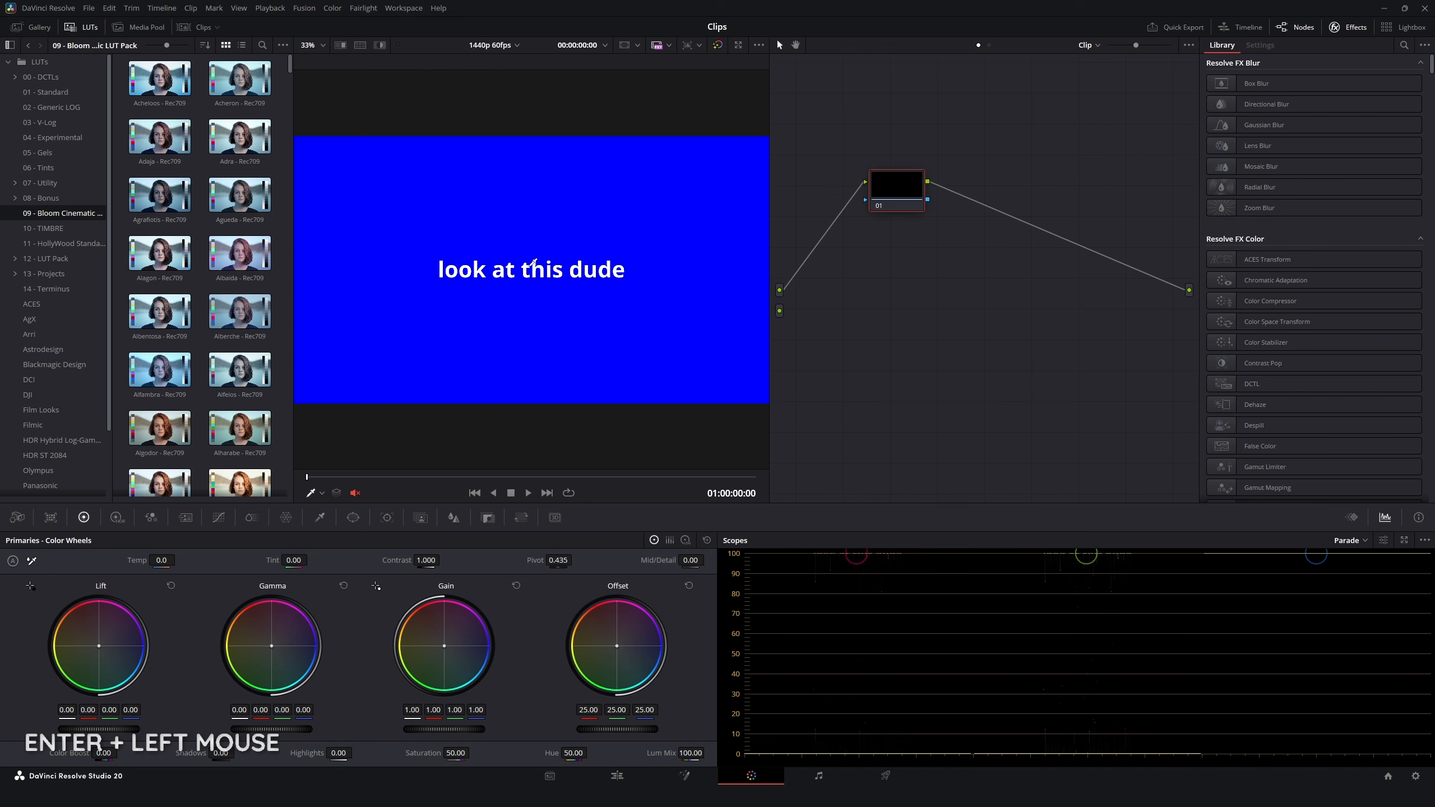
{"action": "left_click_drag", "start_coordinate": [800, 304], "coordinate": [866, 200]}
{"action": "left_click", "coordinate": [866, 200], "text": "alt"}
{"action": "mouse_move", "coordinate": [617, 645]}
{"action": "left_mouse_down"}
{"action": "mouse_move", "coordinate": [603, 610]}
{"action": "mouse_move", "coordinate": [572, 646]}
{"action": "mouse_move", "coordinate": [618, 664]}
{"action": "mouse_move", "coordinate": [644, 628]}
{"action": "mouse_move", "coordinate": [610, 606]}
{"action": "mouse_move", "coordinate": [572, 650]}
{"action": "mouse_move", "coordinate": [650, 655]}
{"action": "mouse_move", "coordinate": [643, 609]}
{"action": "mouse_move", "coordinate": [652, 636]}
{"action": "mouse_move", "coordinate": [622, 621]}
{"action": "left_mouse_up"}
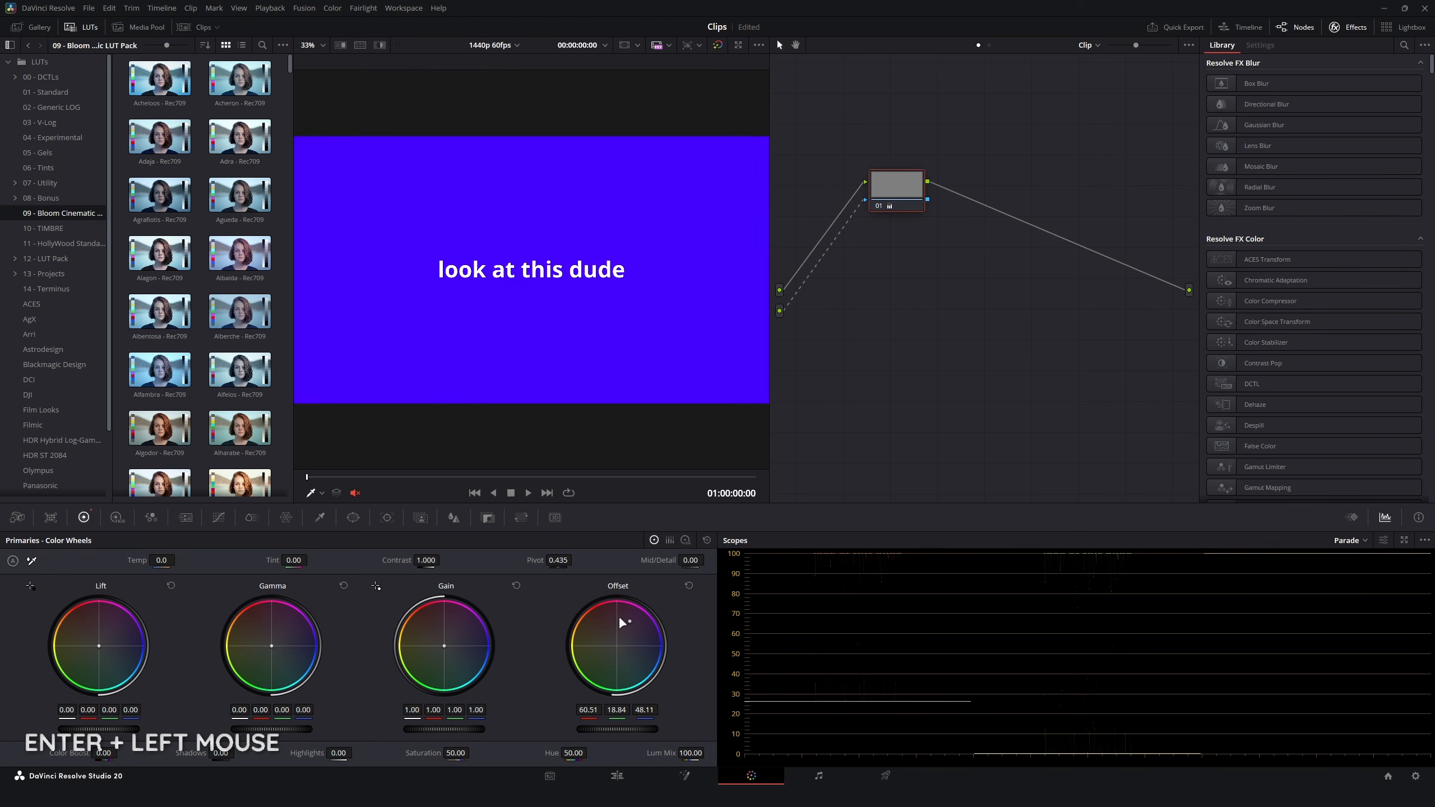
Step: Return to the Edit page and scrub through the EpidemicIntegration.mkv clip to review its tracked title over the footage
{"action": "left_click", "coordinate": [617, 776]}
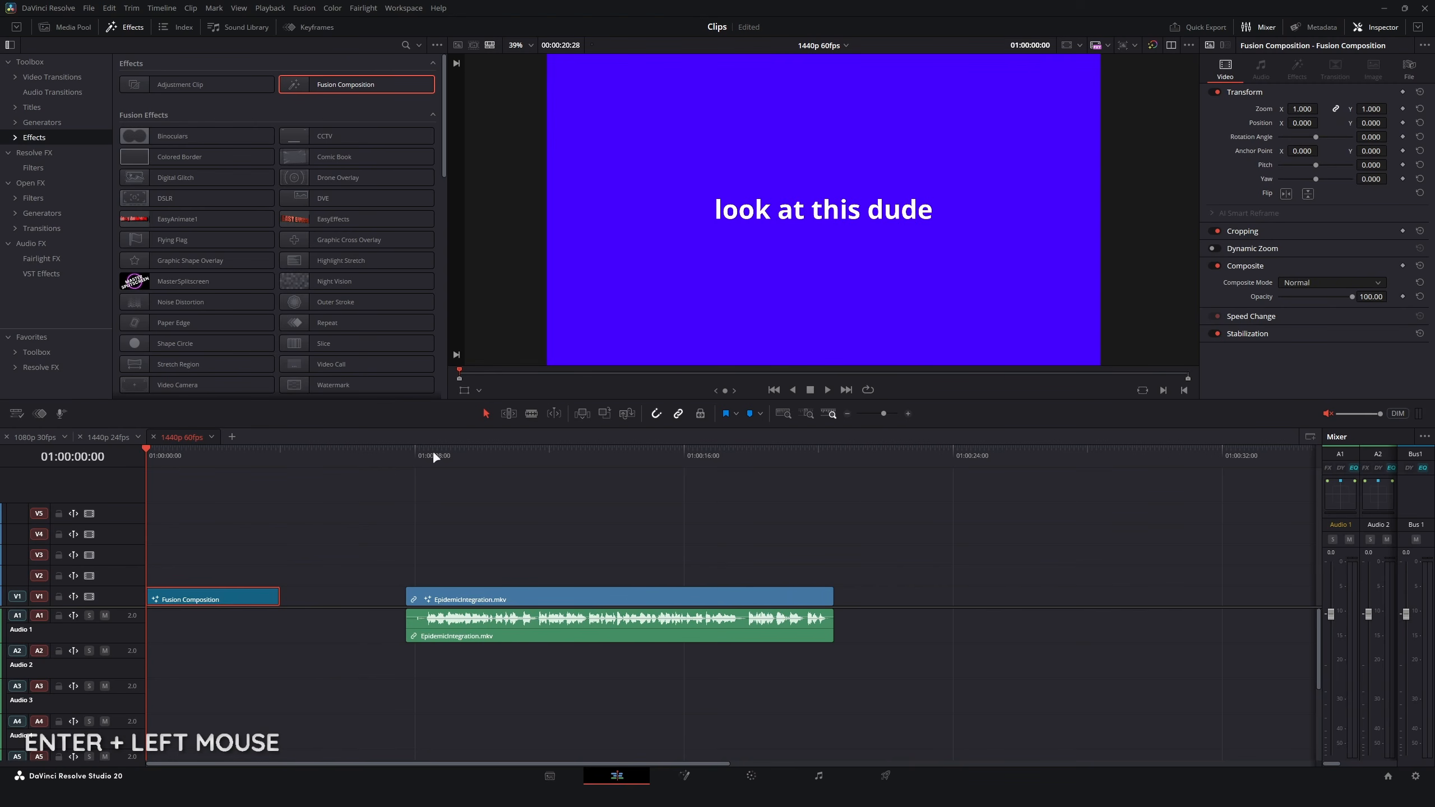
{"action": "left_click", "coordinate": [435, 456]}
{"action": "key", "text": "space"}
{"action": "left_click", "coordinate": [481, 453]}
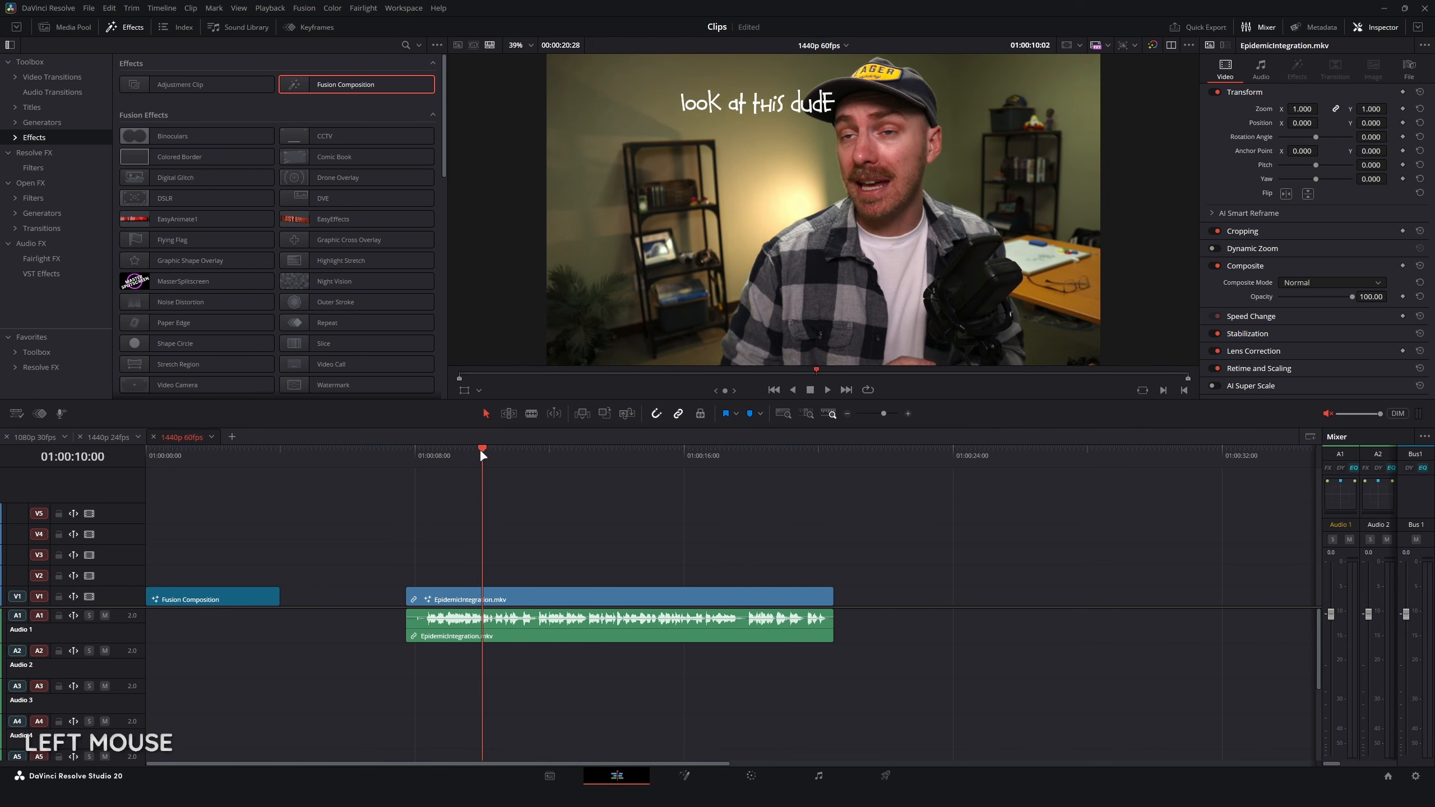
{"action": "left_click_drag", "start_coordinate": [480, 449], "coordinate": [571, 460]}
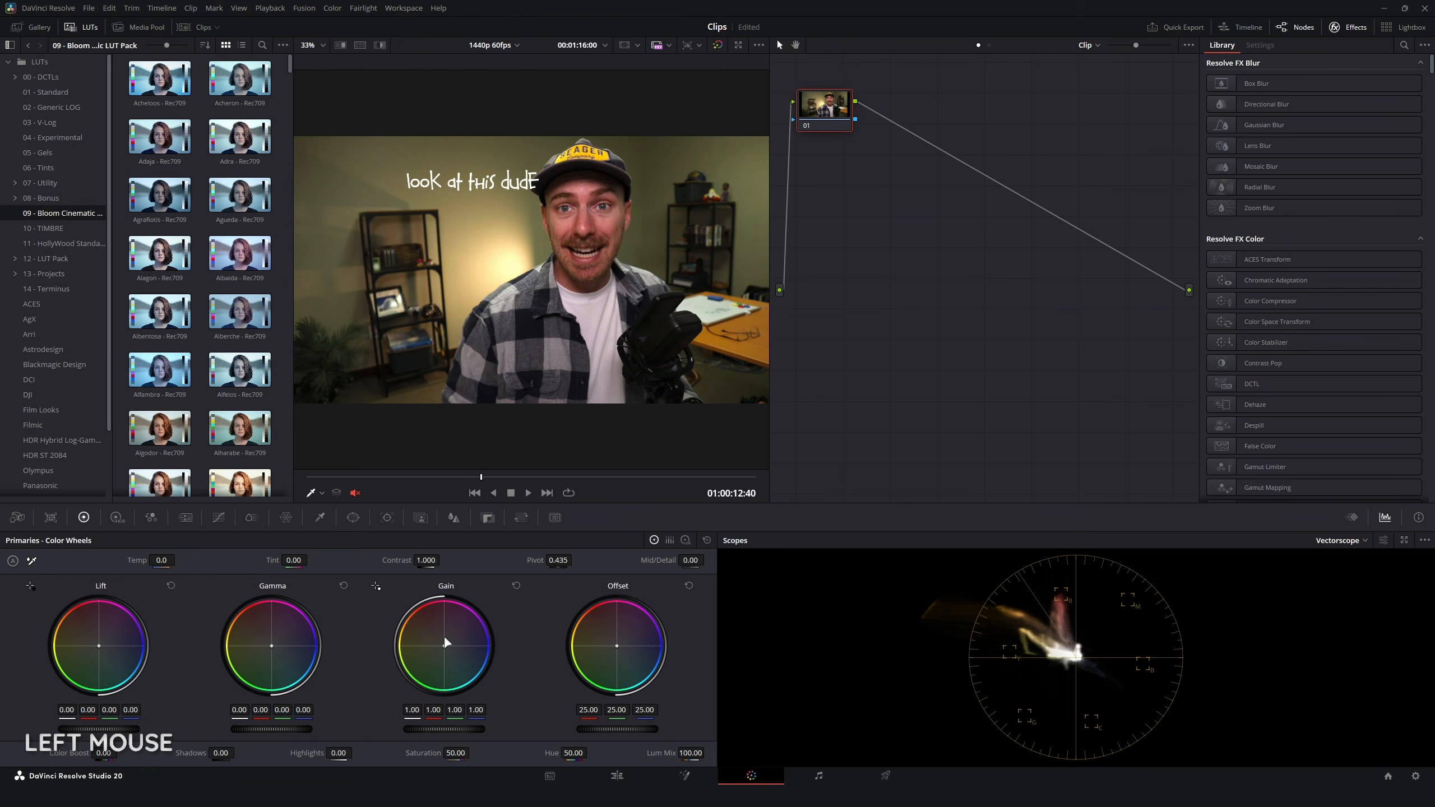
Step: Warm the clip's Gain to 1.32 red, 0.94 green and 0.66 blue, inspect the tinted title text, and reset Gain
{"action": "mouse_move", "coordinate": [443, 649]}
{"action": "left_mouse_down"}
{"action": "mouse_move", "coordinate": [456, 642]}
{"action": "mouse_move", "coordinate": [437, 637]}
{"action": "left_mouse_up"}
{"action": "scroll", "coordinate": [510, 197], "scroll_direction": "up", "scroll_amount": 5}
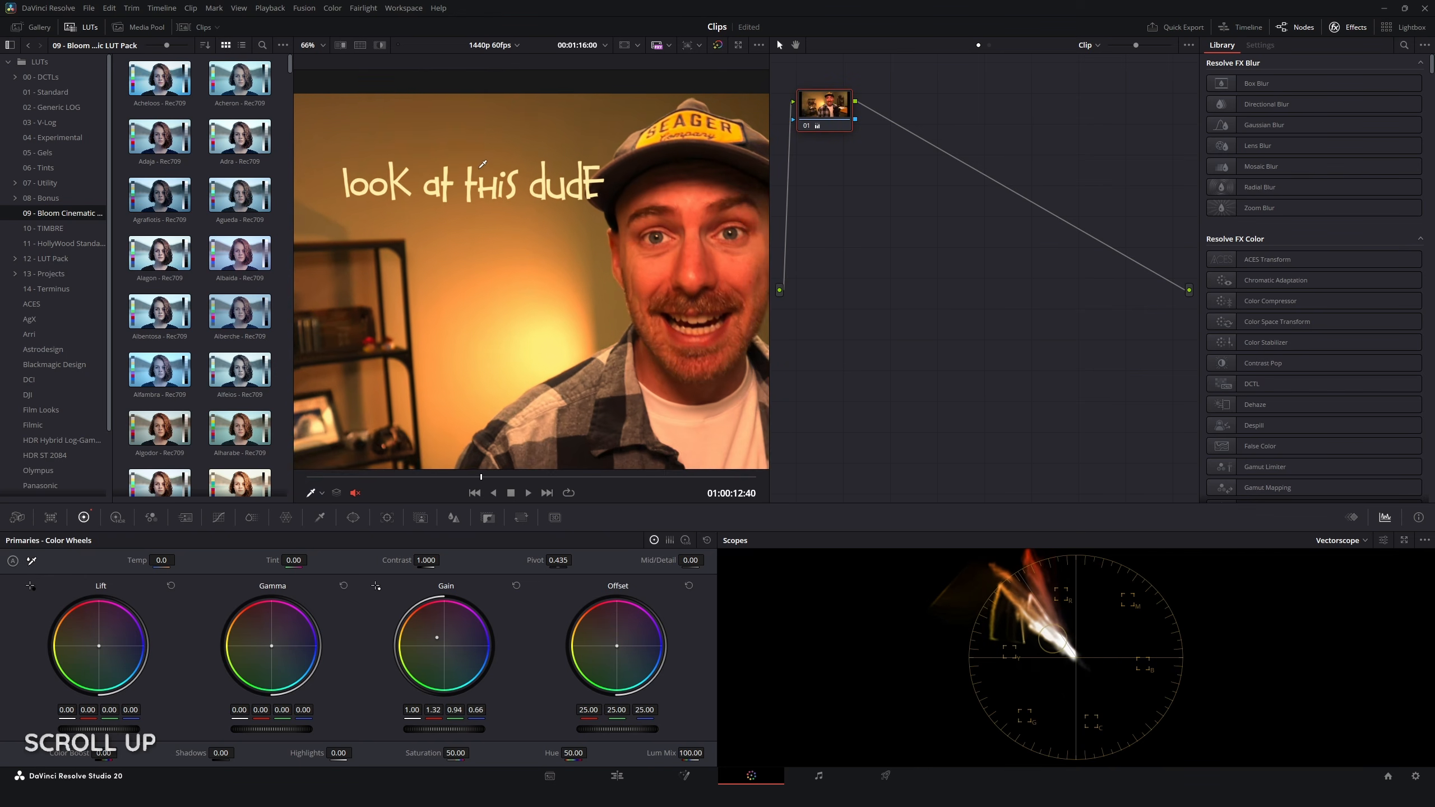
{"action": "scroll", "coordinate": [510, 198], "scroll_direction": "up", "scroll_amount": 2}
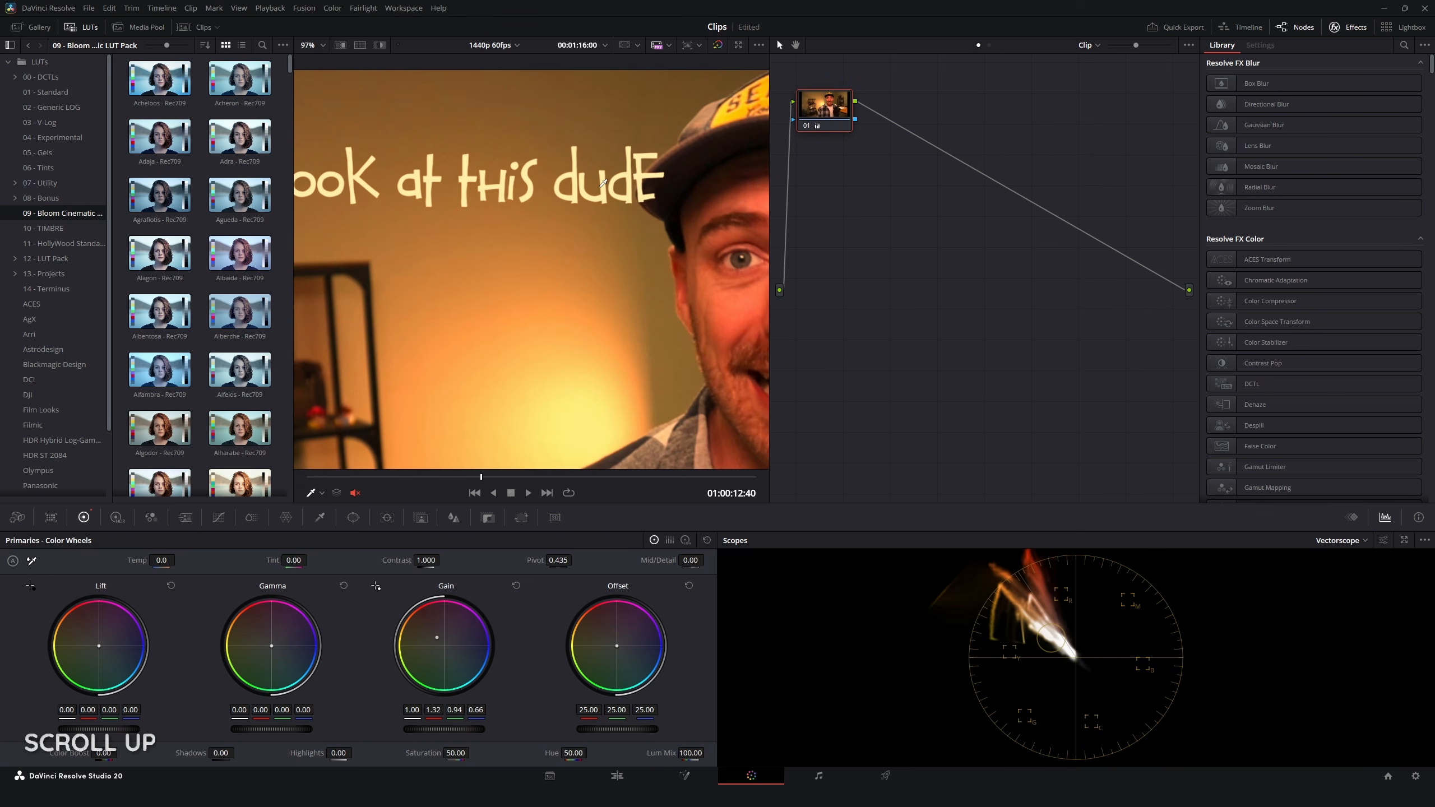
{"action": "left_click", "coordinate": [515, 587]}
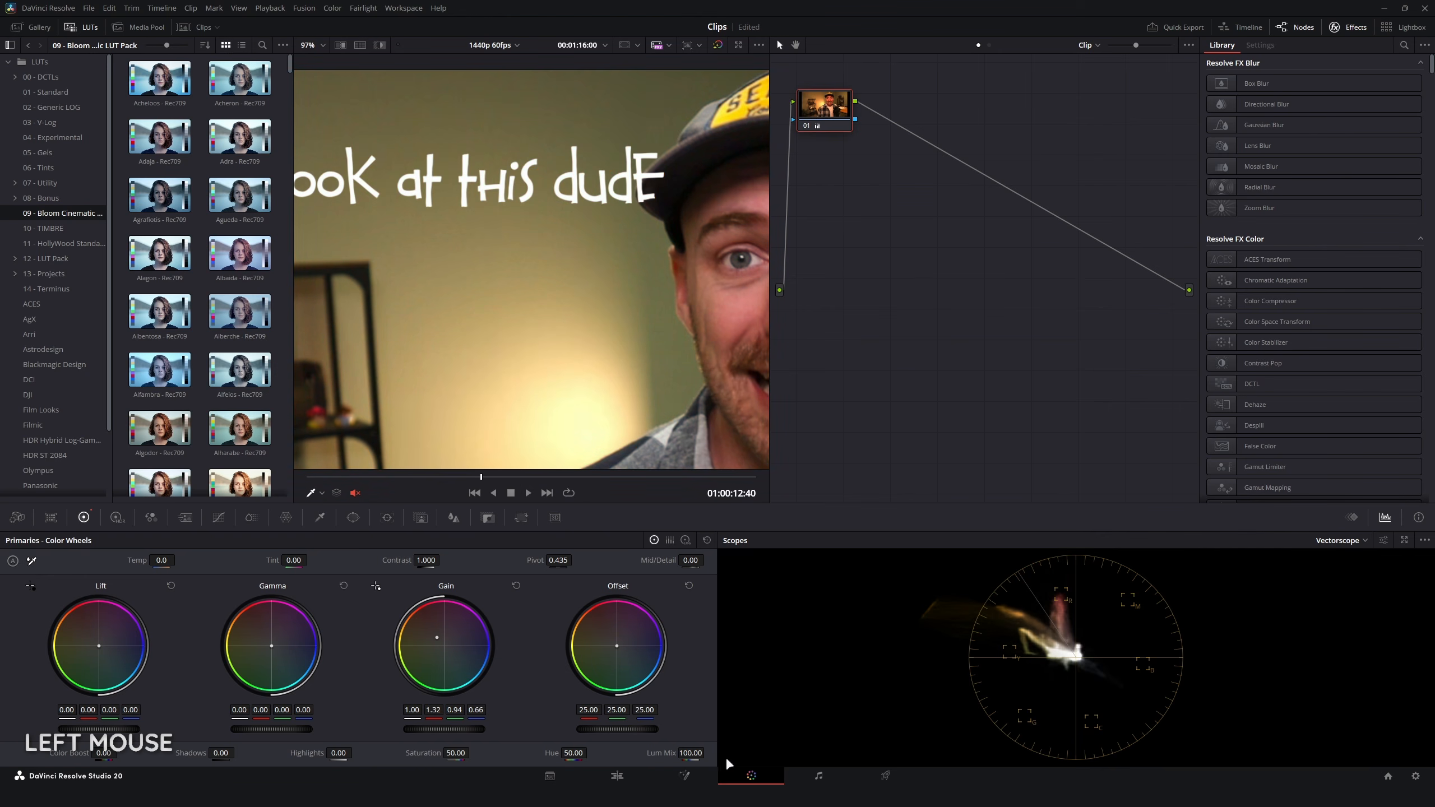
{"action": "left_click", "coordinate": [322, 44]}
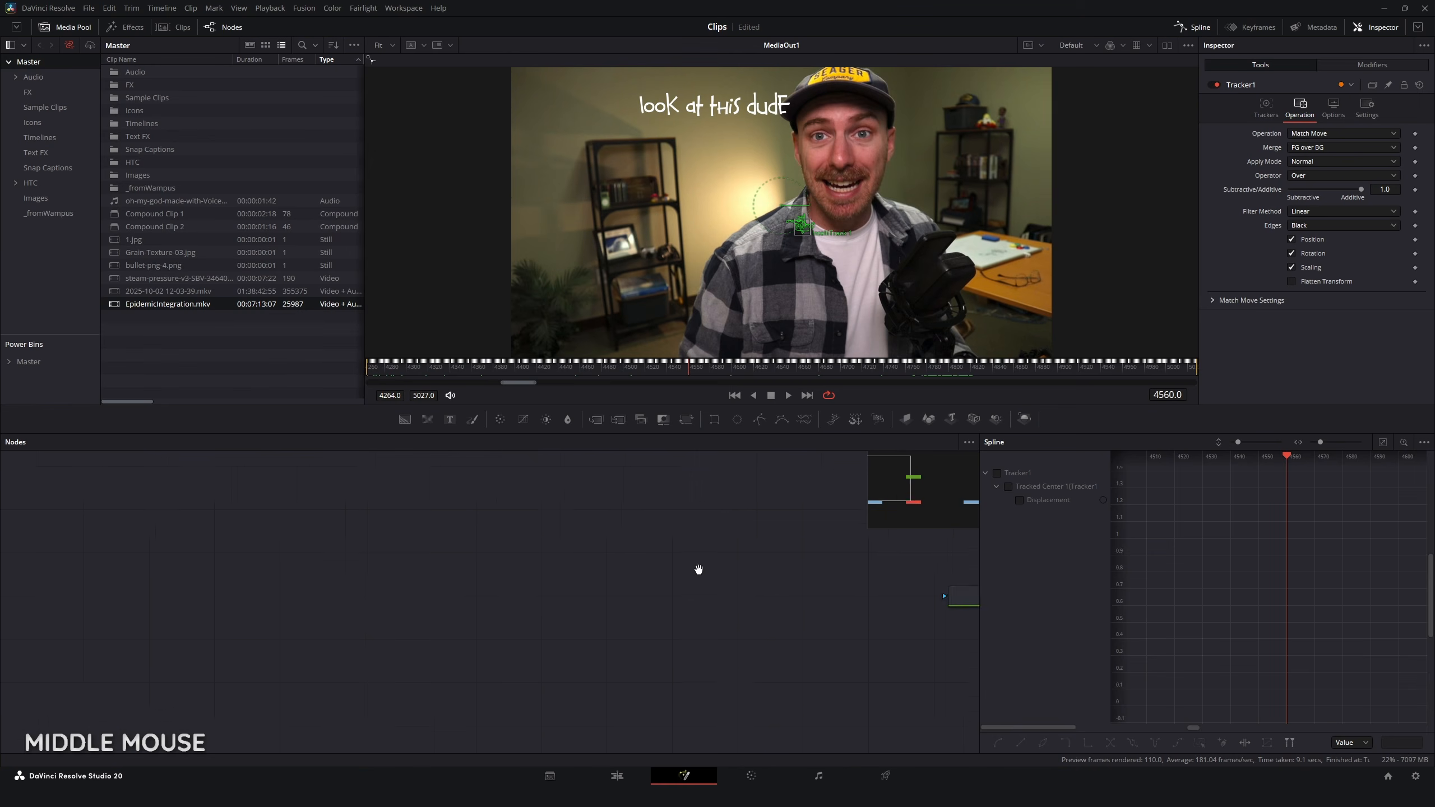
Step: Add a second Media Out node to the EpidemicIntegration.mkv clip's Fusion composition
{"action": "left_click_drag", "start_coordinate": [698, 570], "coordinate": [150, 479]}
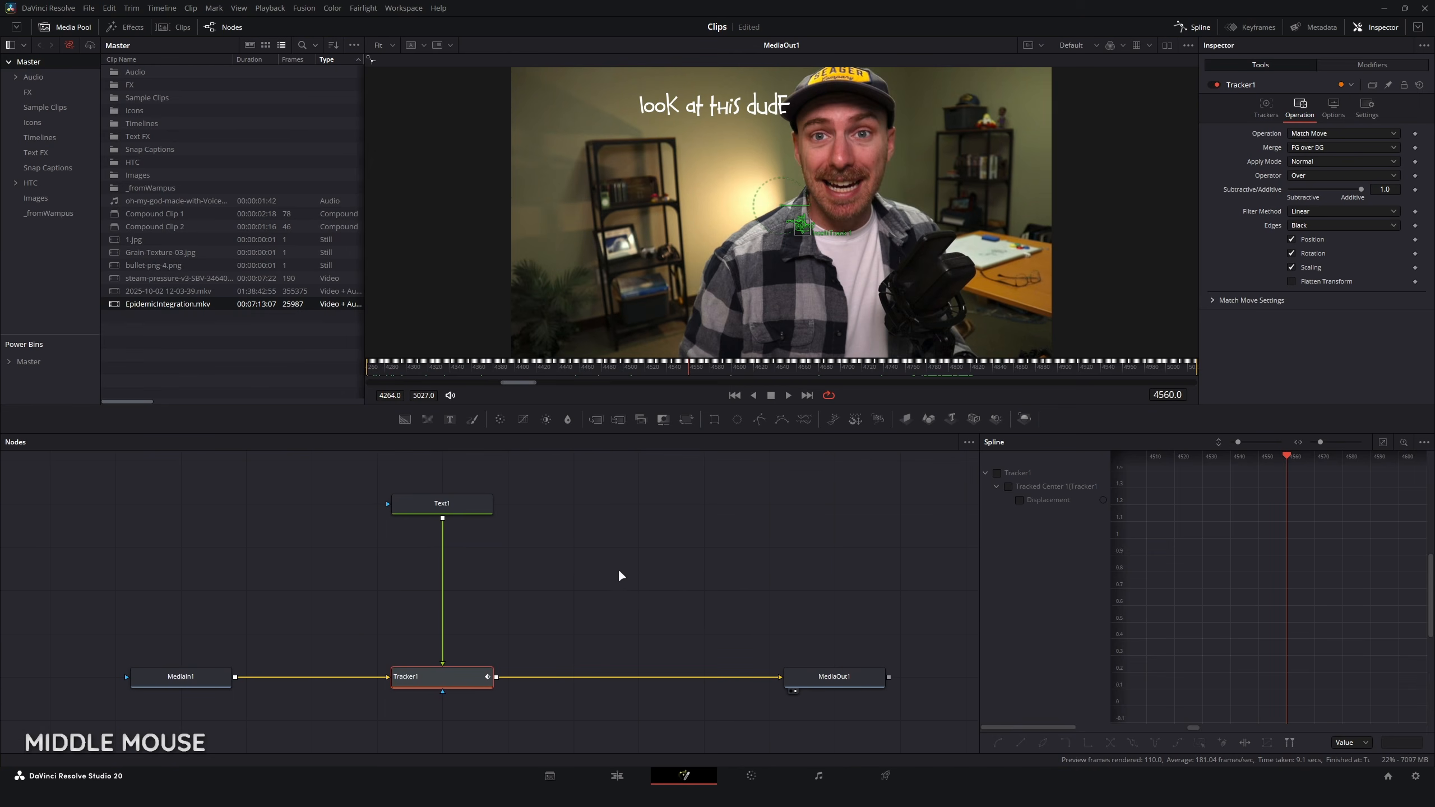
{"action": "key", "text": "ctrl+space"}
{"action": "type", "text": "media"}
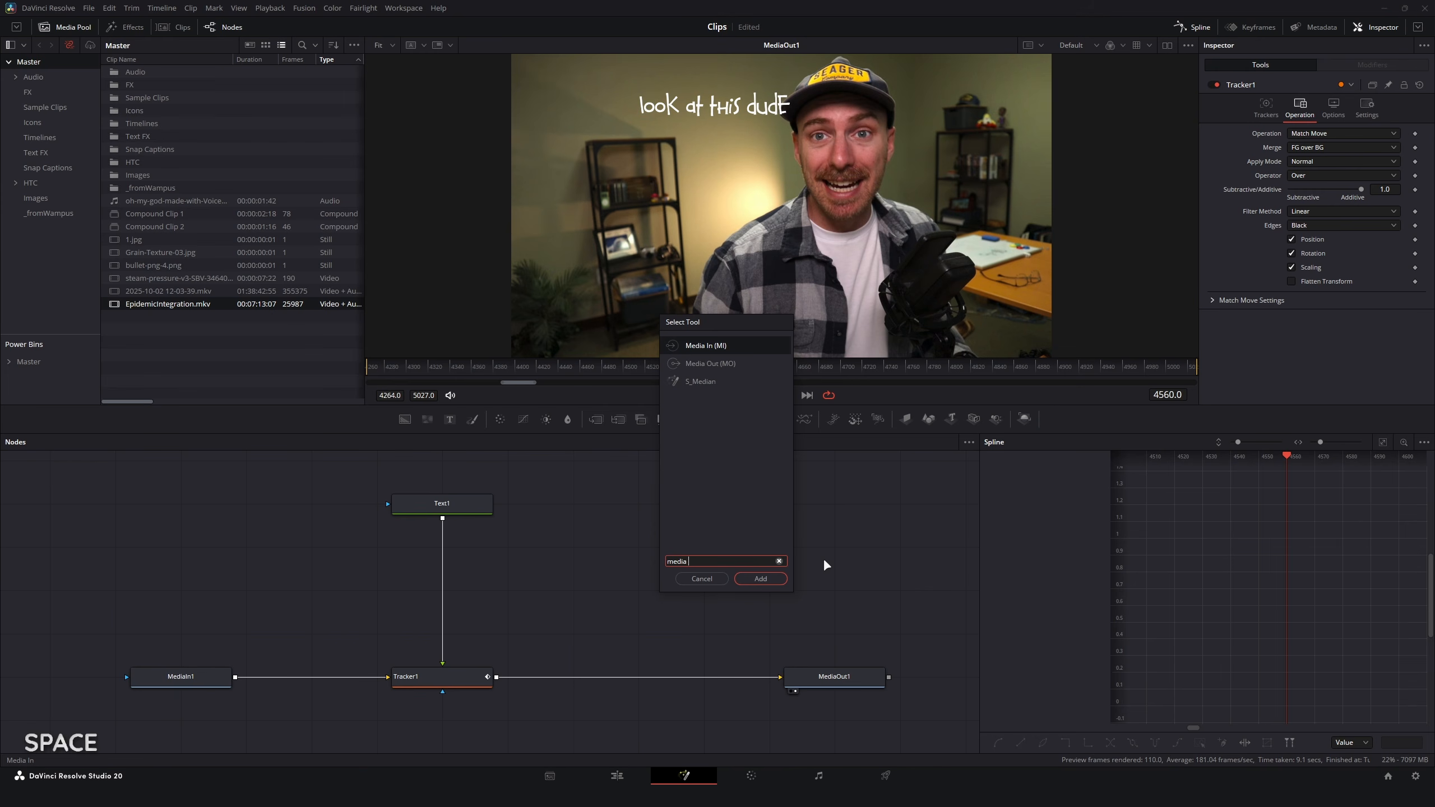
{"action": "key", "text": "Down"}
{"action": "left_click", "coordinate": [761, 579]}
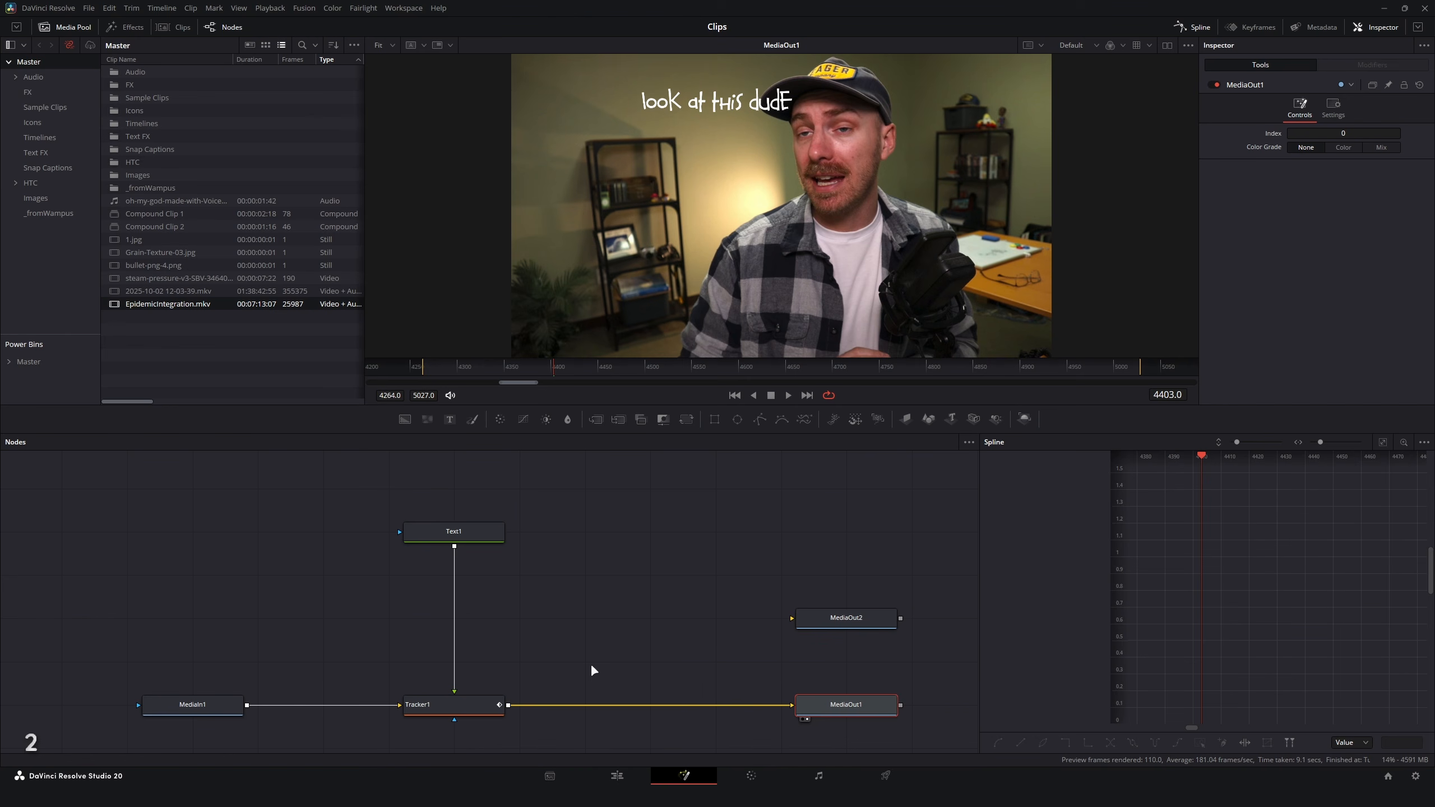
Step: Try duplicating the EpidemicIntegration.mkv clip onto track V2 and setting Tracker1's Merge to FG only
{"action": "left_click", "coordinate": [617, 775]}
{"action": "left_click_drag", "start_coordinate": [551, 588], "coordinate": [553, 568]}
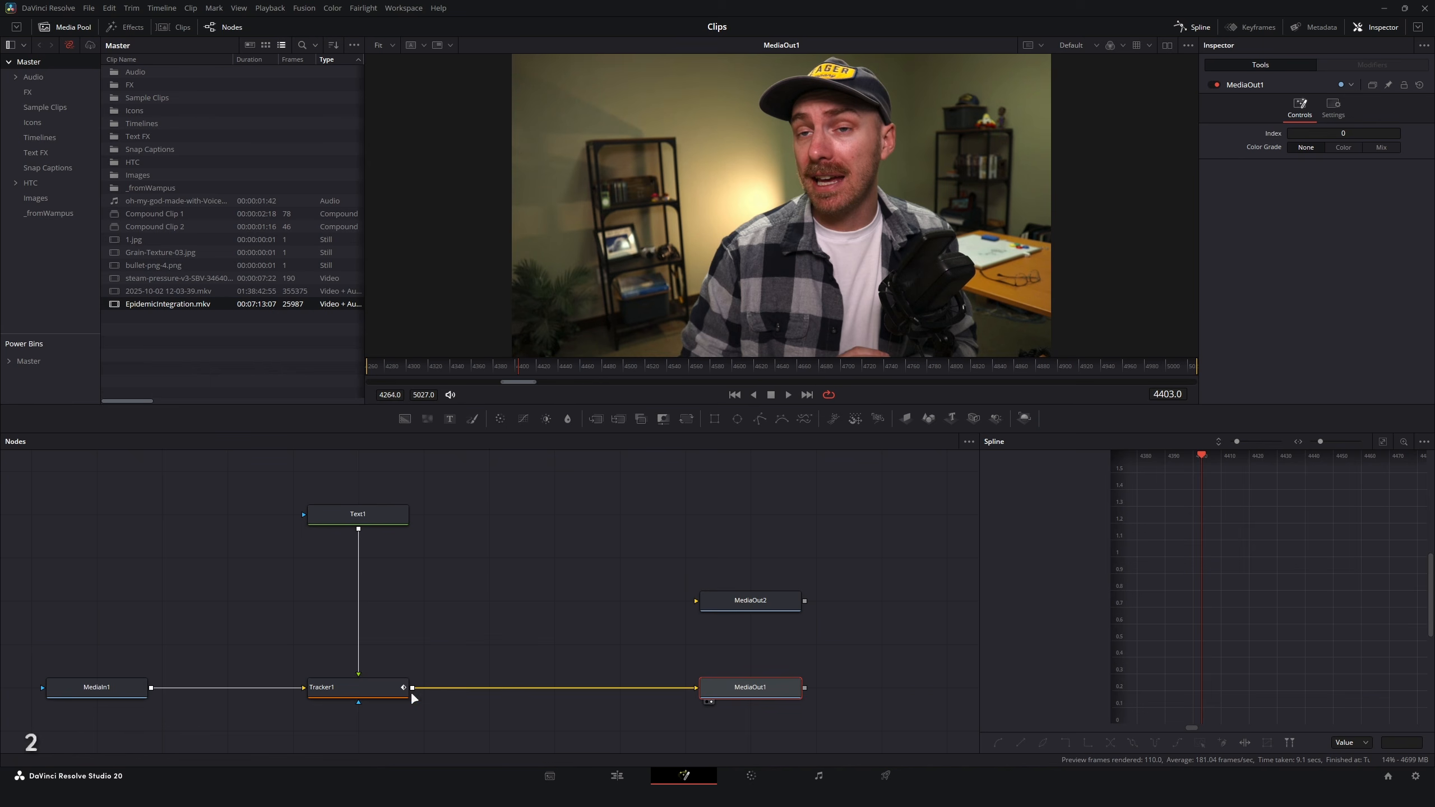
{"action": "left_click", "coordinate": [406, 688]}
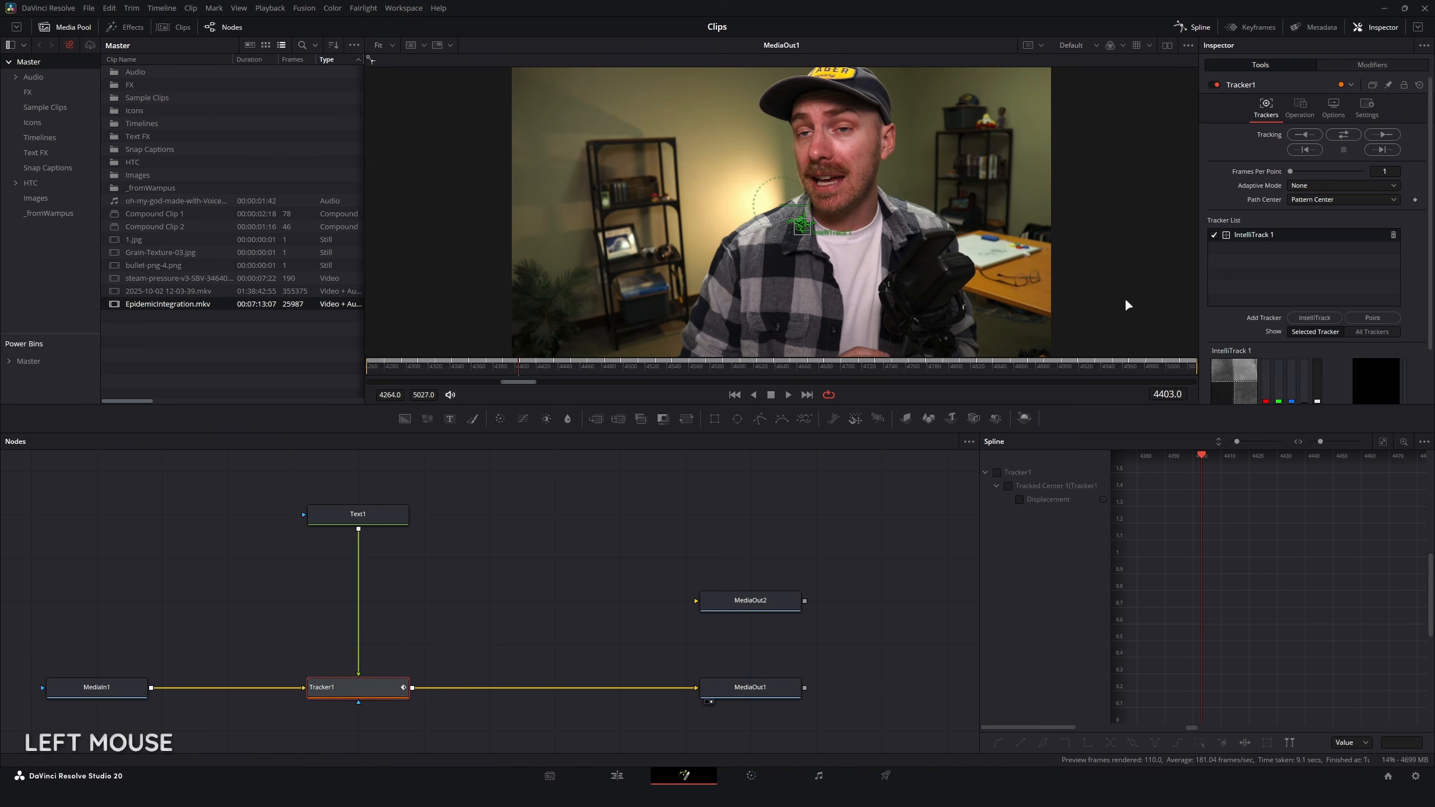
{"action": "left_click", "coordinate": [1306, 104]}
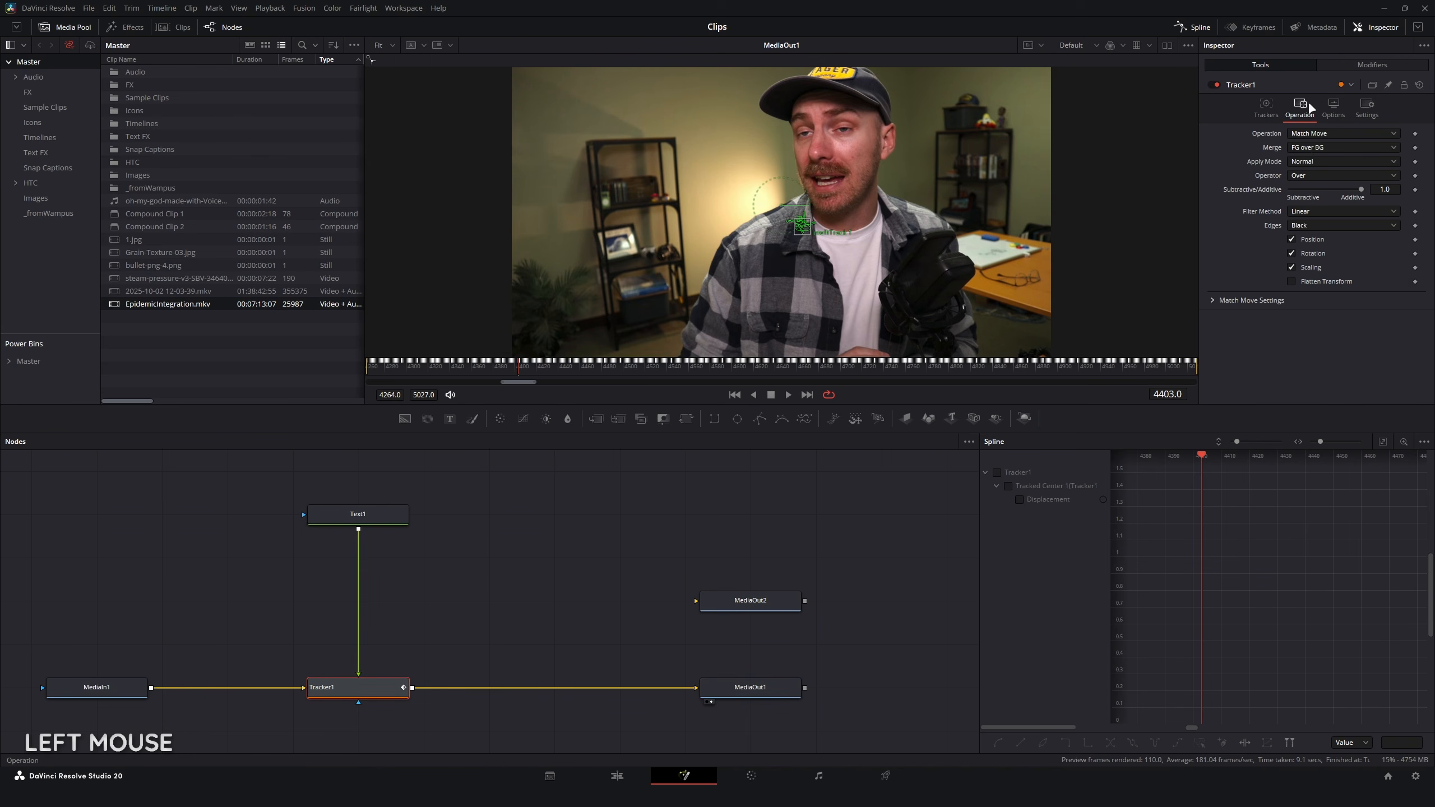
{"action": "left_click", "coordinate": [1307, 147]}
{"action": "left_click", "coordinate": [1308, 173]}
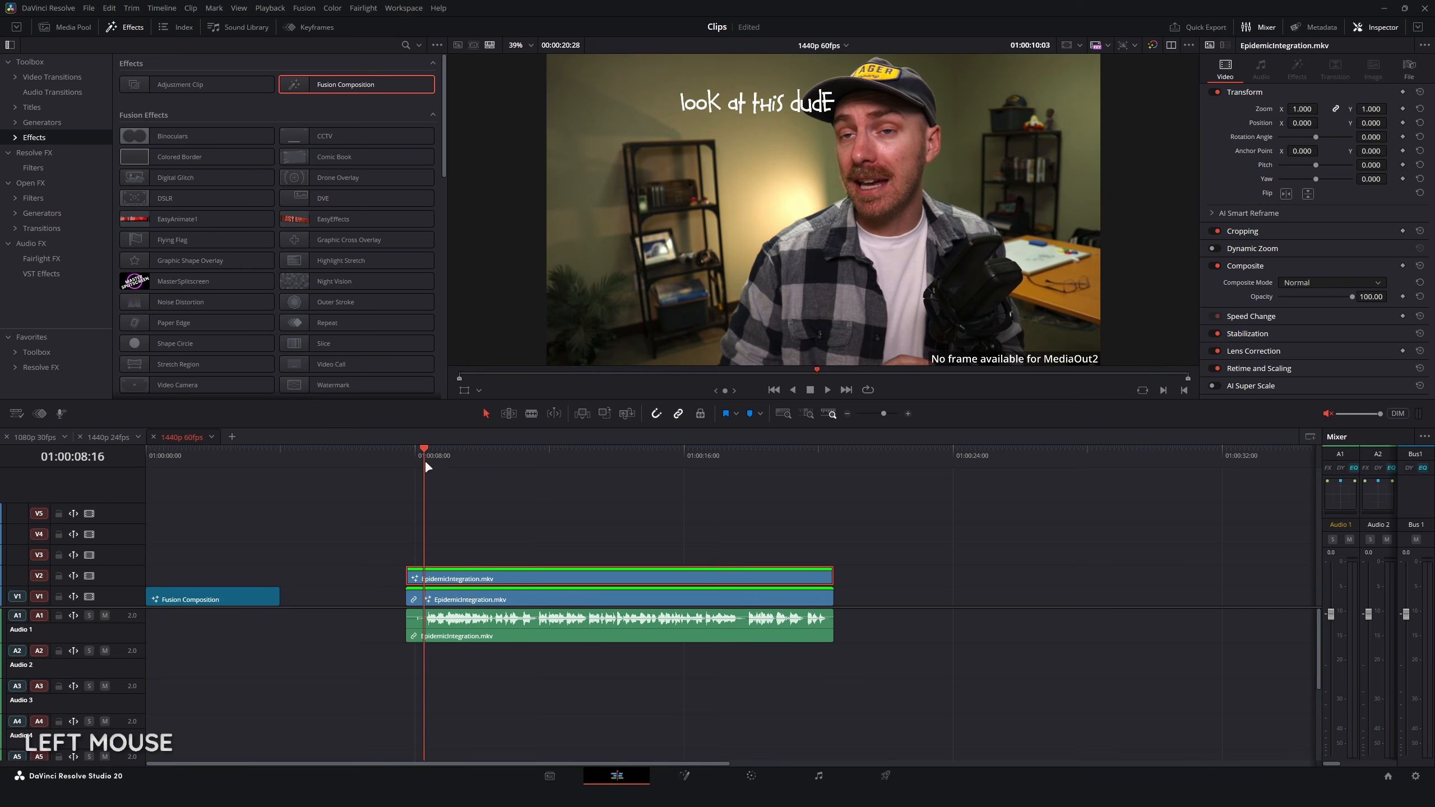
{"action": "left_click_drag", "start_coordinate": [428, 466], "coordinate": [634, 486]}
{"action": "key", "text": "x"}
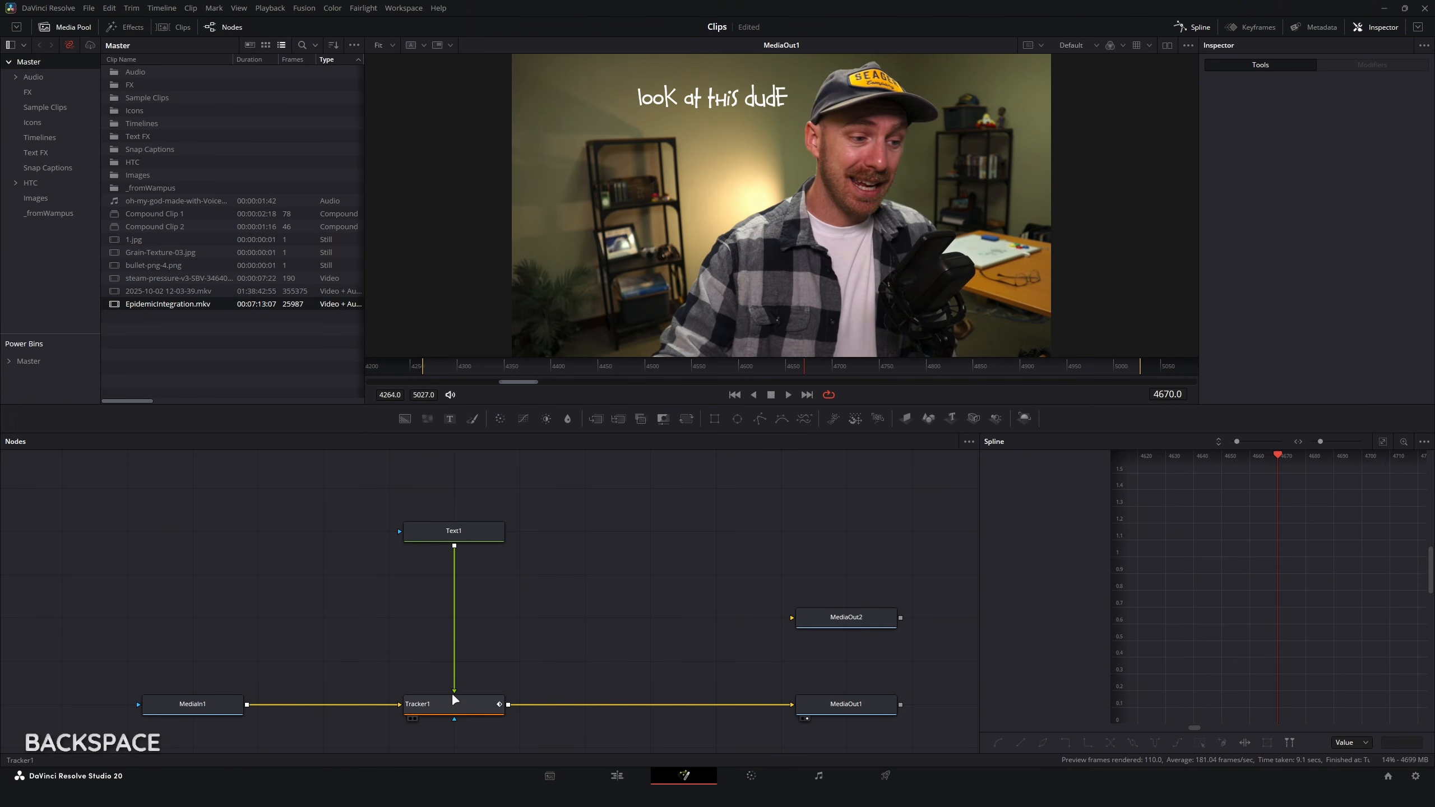
Step: Extract Tracker1 from the line between MediaIn1 and MediaOut1, feed it MediaIn1 and Text1, and connect its output to MediaOut2
{"action": "left_click_drag", "start_coordinate": [451, 708], "coordinate": [456, 619]}
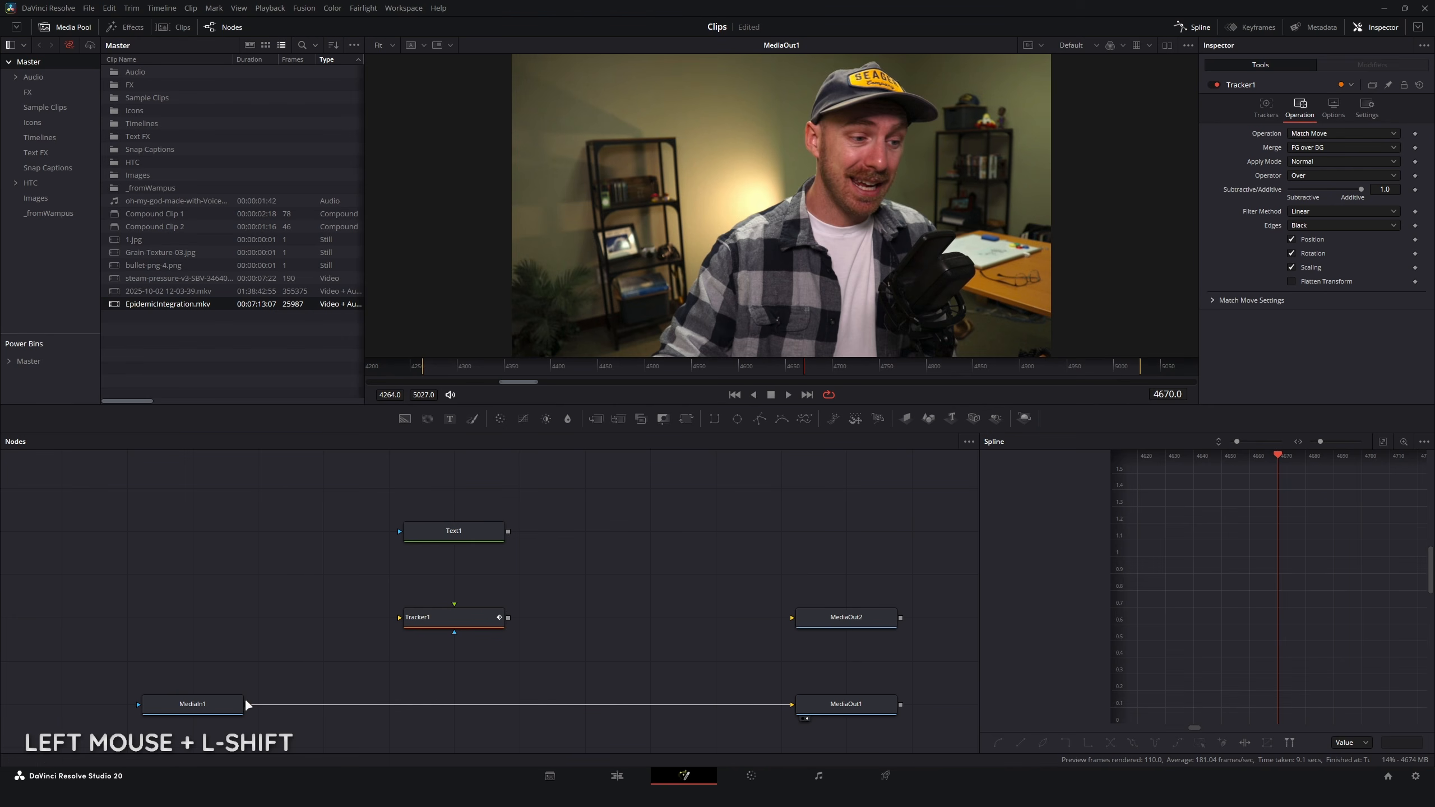
{"action": "left_click_drag", "start_coordinate": [249, 704], "coordinate": [481, 620]}
{"action": "left_click_drag", "start_coordinate": [508, 531], "coordinate": [860, 620]}
Step: Preview MediaOut1 and MediaOut2 in turn in the viewer to compare the clean footage with the titled version
{"action": "left_click", "coordinate": [873, 705]}
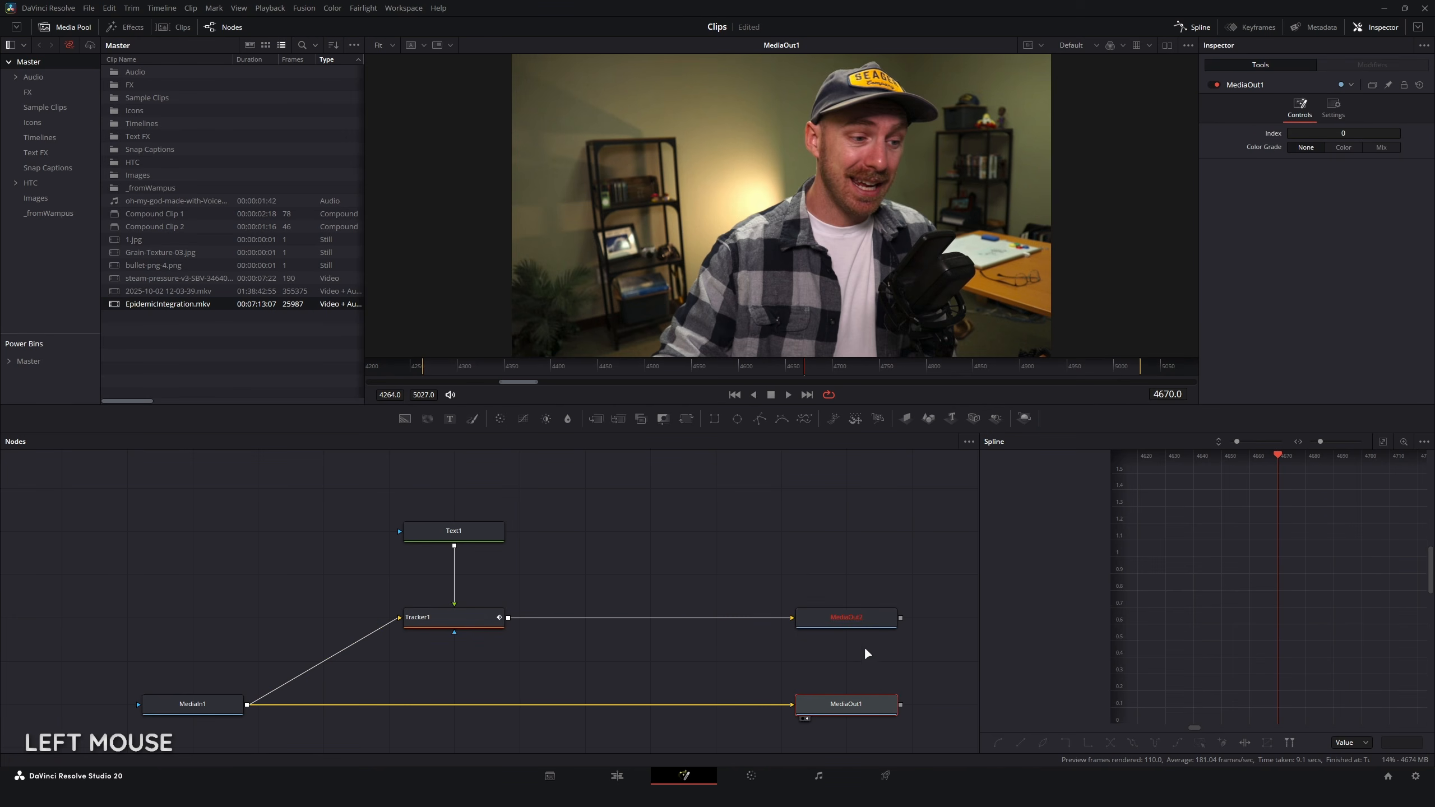
{"action": "key", "text": "2"}
{"action": "key", "text": "2"}
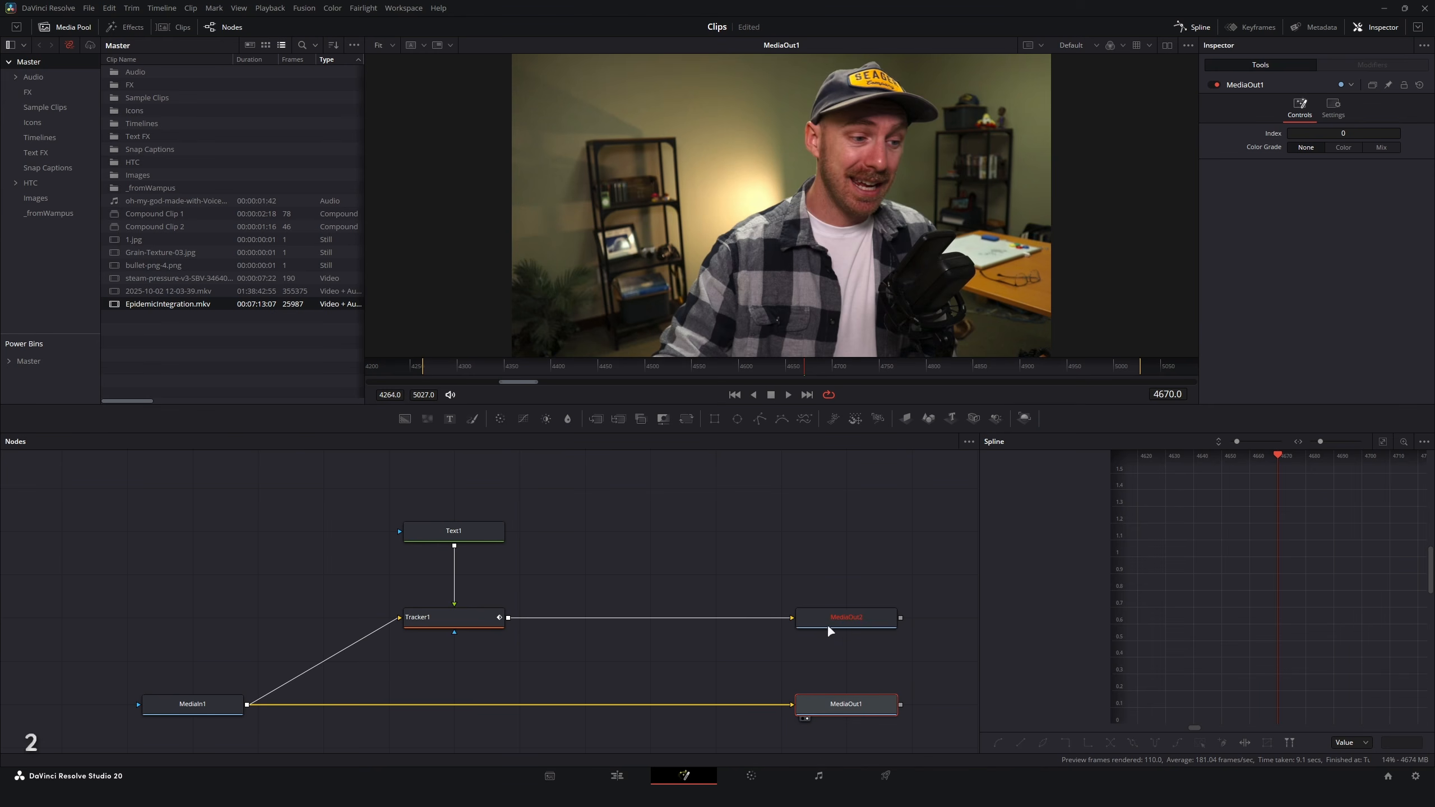
{"action": "mouse_move", "coordinate": [604, 405]}
{"action": "left_mouse_down"}
{"action": "mouse_move", "coordinate": [605, 363]}
{"action": "mouse_move", "coordinate": [577, 375]}
{"action": "mouse_move", "coordinate": [611, 387]}
{"action": "left_mouse_up"}
{"action": "left_click", "coordinate": [863, 624]}
{"action": "key", "text": "2"}
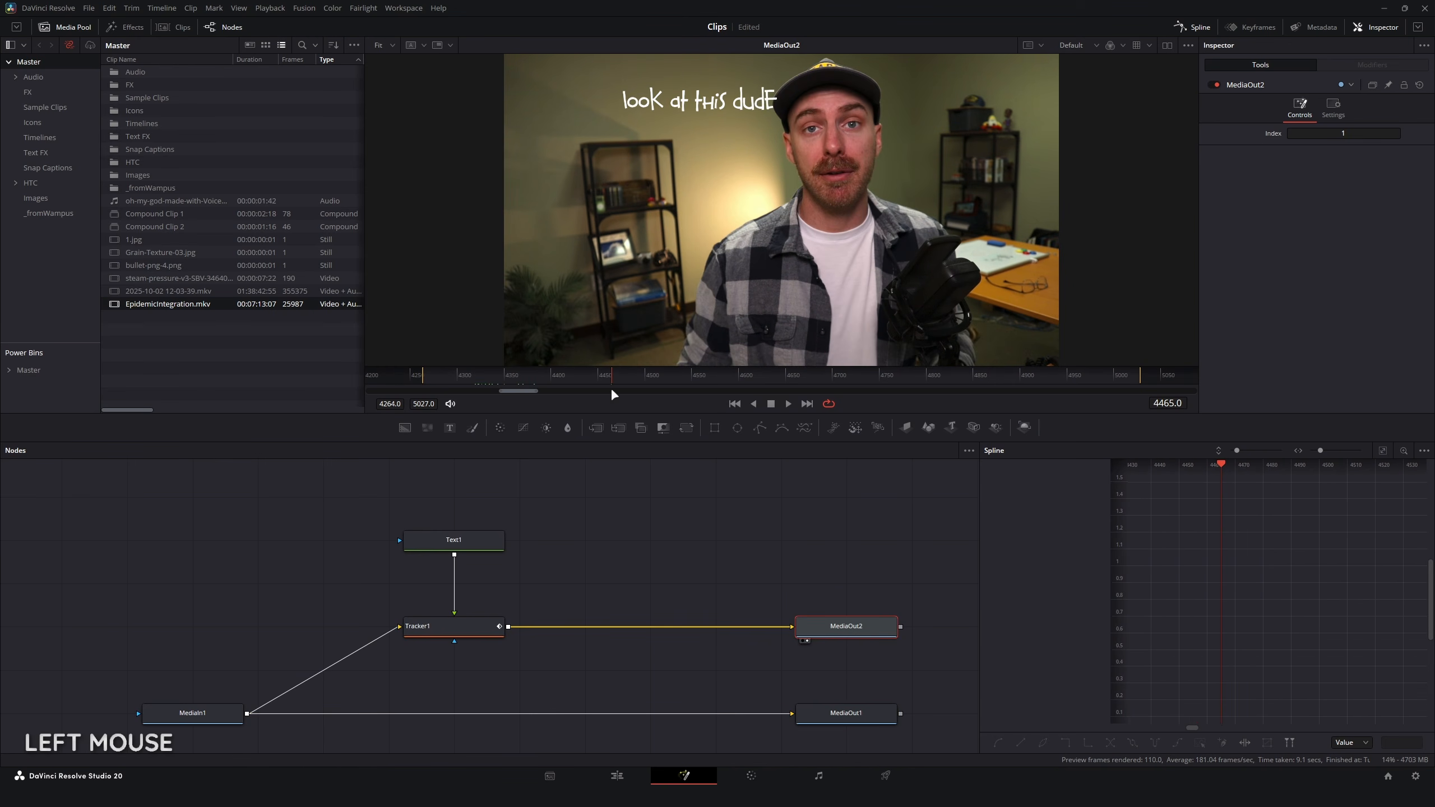
Step: Set Tracker1's Merge to FG only and scrub through the clip to check the isolated tracked text
{"action": "left_click", "coordinate": [486, 627]}
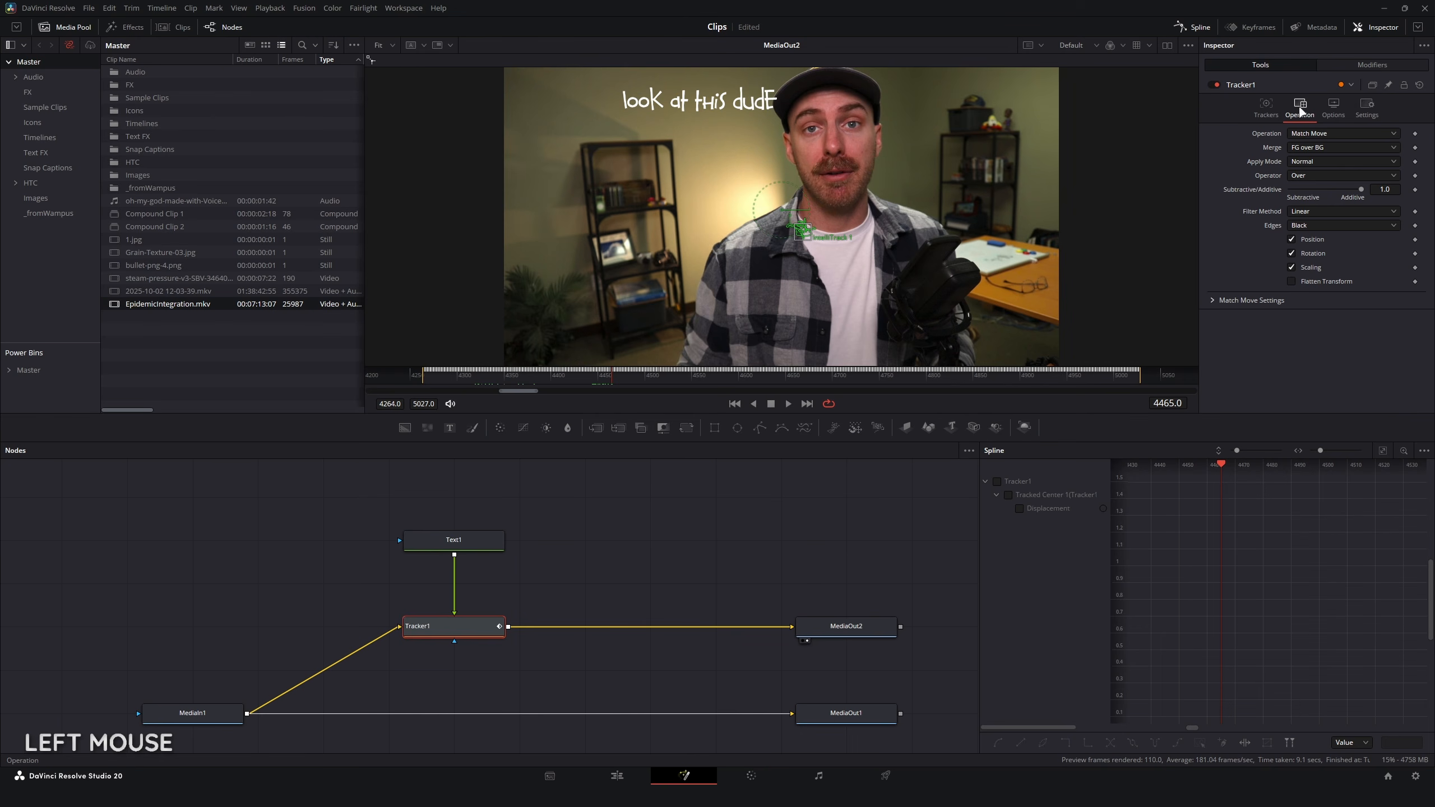
{"action": "left_click", "coordinate": [1316, 148]}
{"action": "left_click", "coordinate": [1319, 166]}
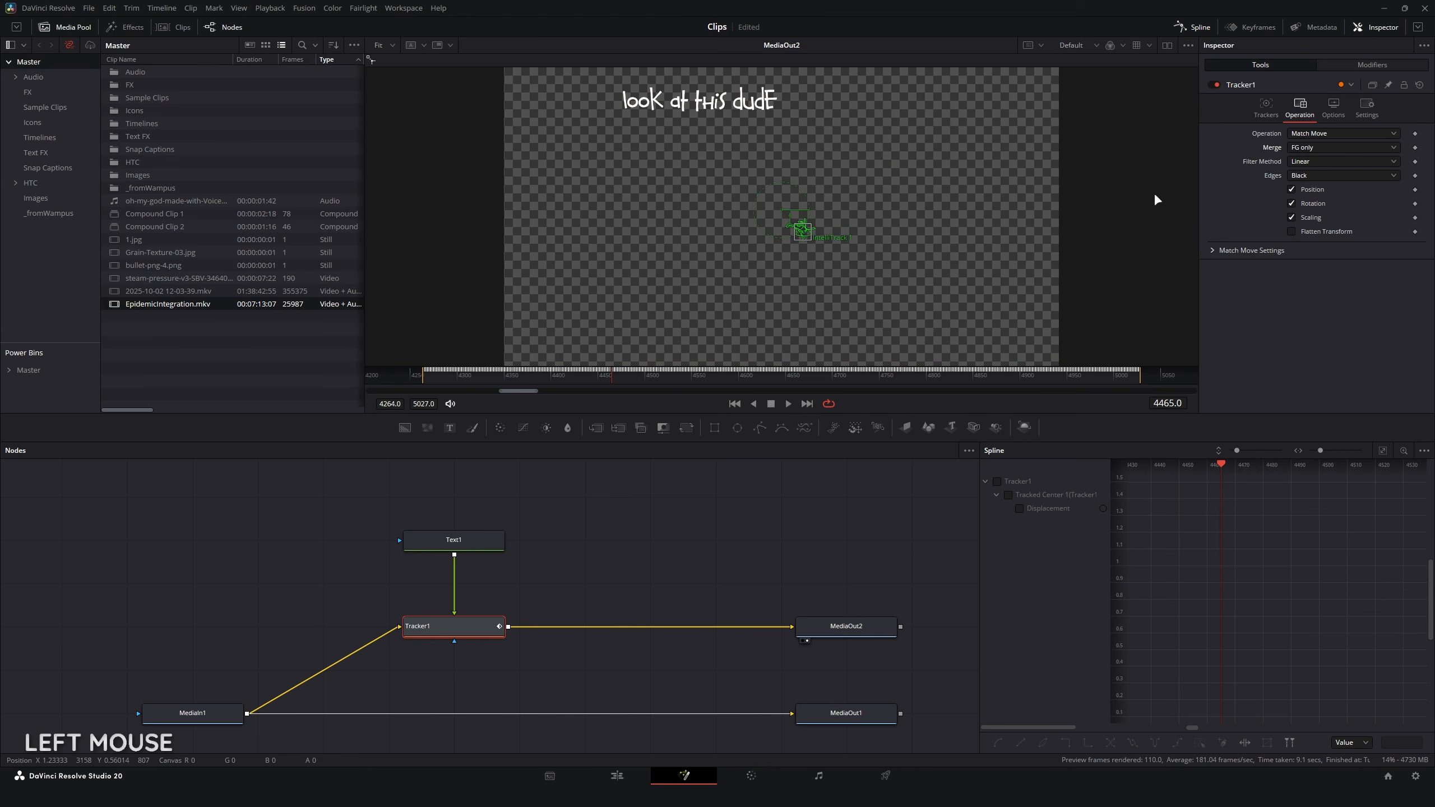
{"action": "left_click_drag", "start_coordinate": [551, 373], "coordinate": [854, 377]}
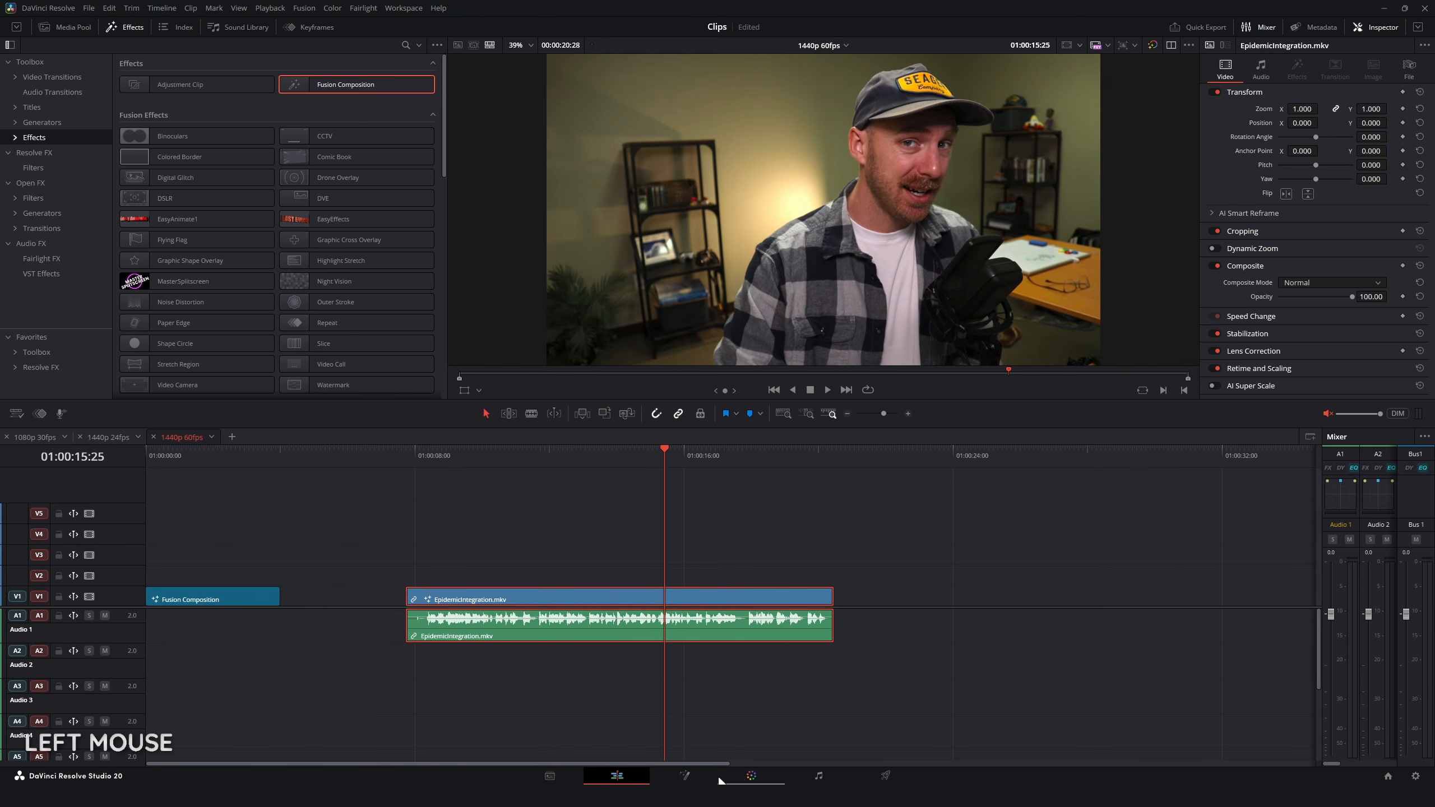
Step: Open the EpidemicIntegration.mkv clip on the Color page and add a second source to its node graph
{"action": "left_click", "coordinate": [751, 776]}
{"action": "right_click", "coordinate": [806, 341]}
{"action": "mouse_move", "coordinate": [831, 370]}
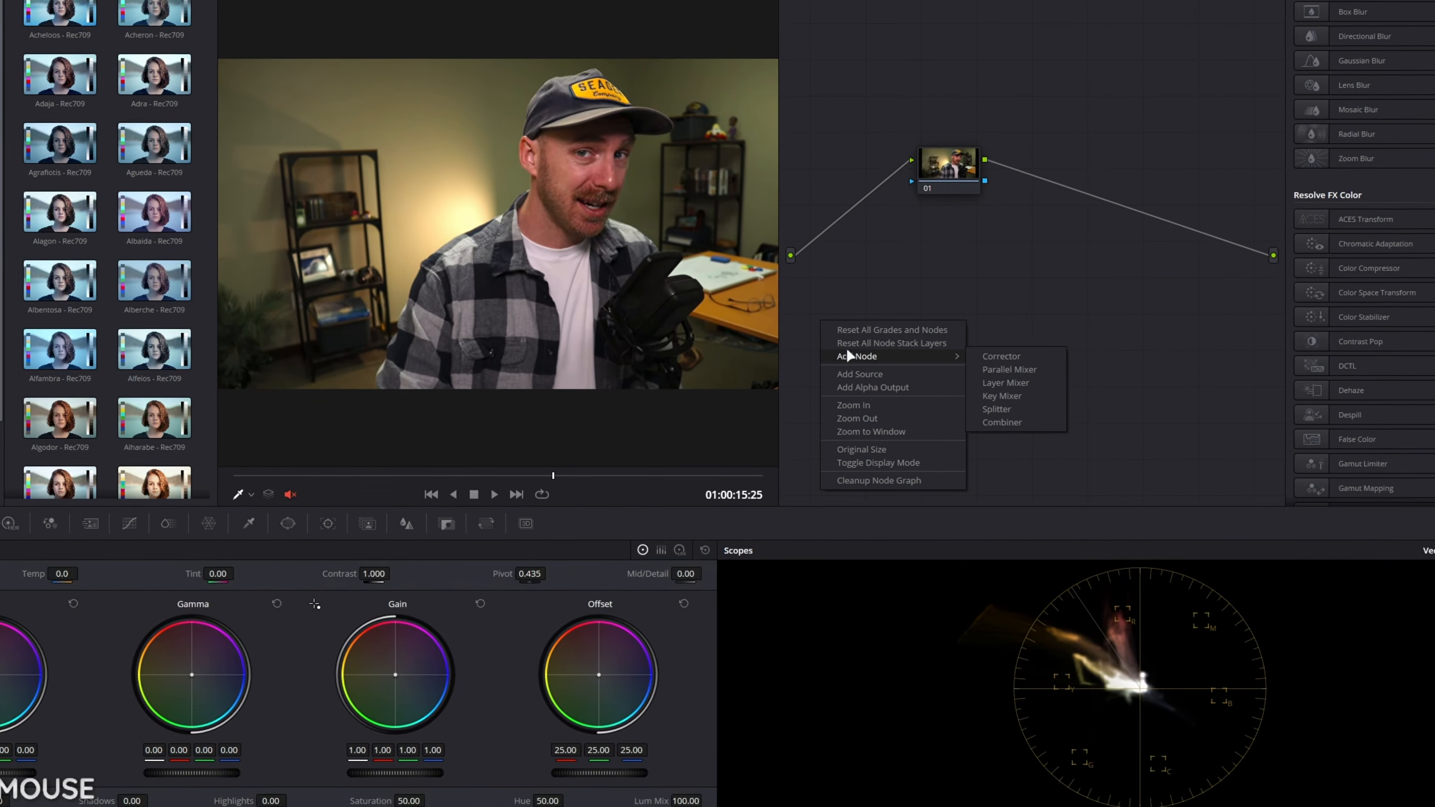
{"action": "left_click", "coordinate": [881, 374]}
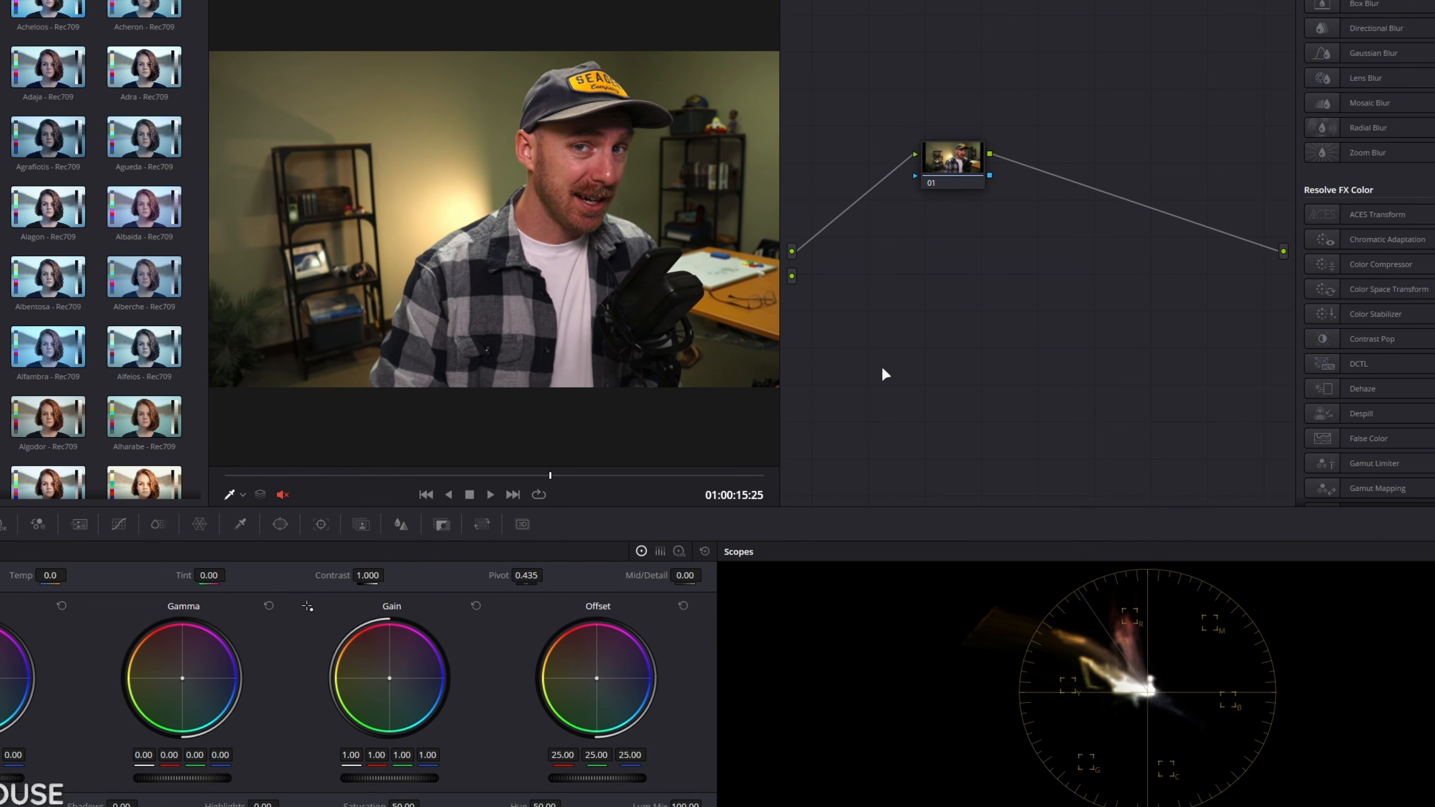
Step: Add a Corrector node below node 01 and connect the second source to its input
{"action": "right_click", "coordinate": [882, 371]}
{"action": "mouse_move", "coordinate": [1009, 314]}
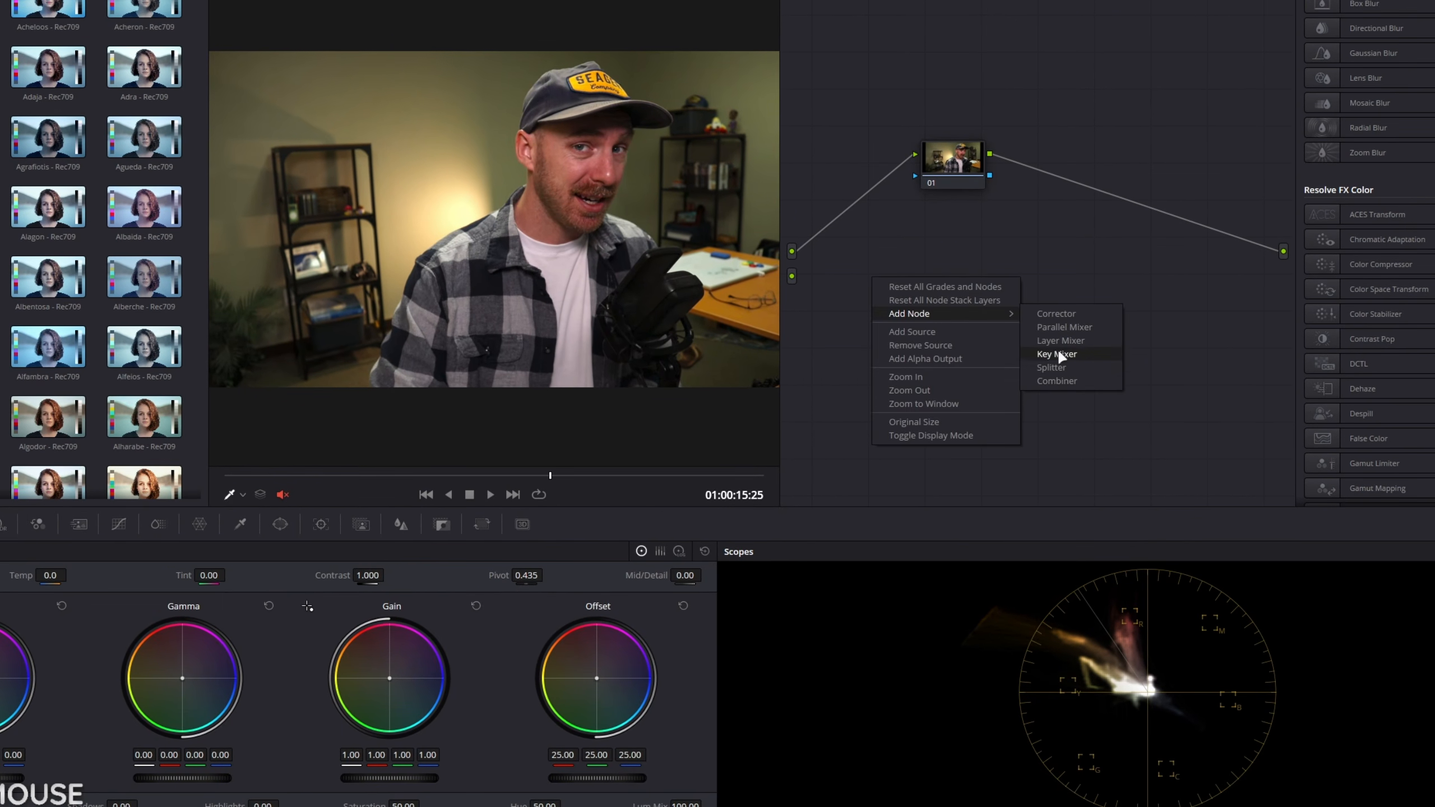
{"action": "mouse_move", "coordinate": [960, 313]}
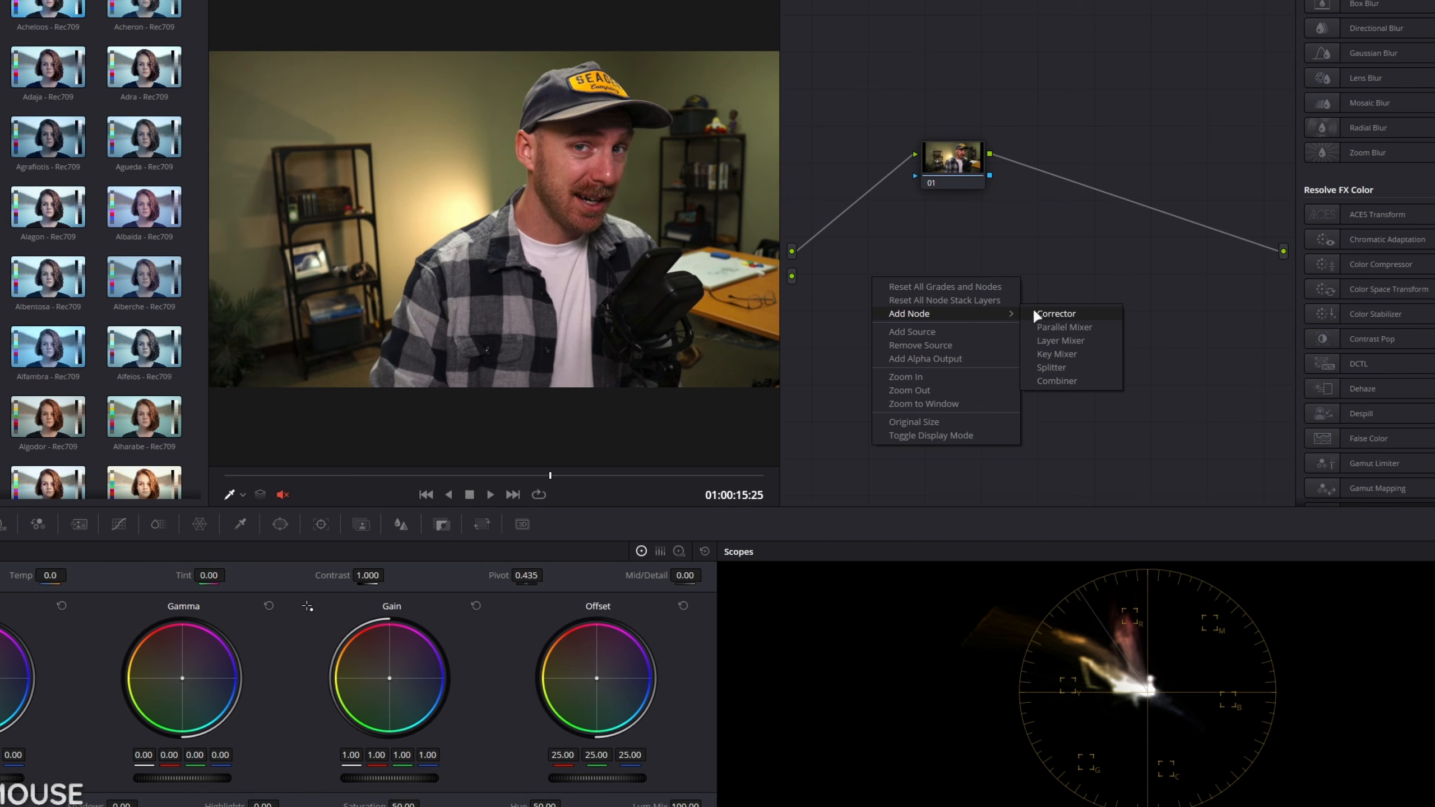
{"action": "left_click", "coordinate": [1056, 314]}
{"action": "left_click_drag", "start_coordinate": [792, 275], "coordinate": [922, 289]}
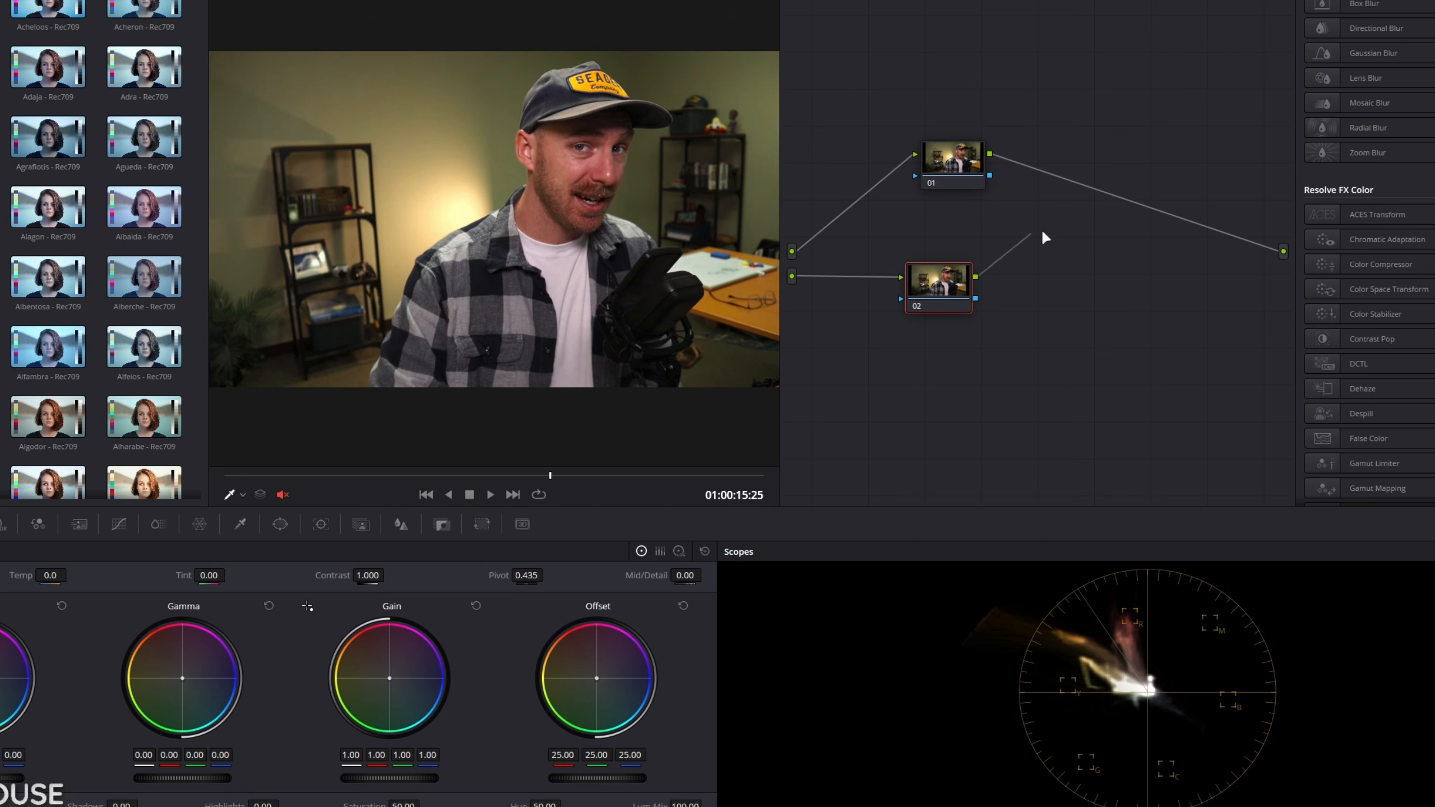
Step: Route node 02 to the graph's output in place of node 01, scrub the clip, and remove that connection
{"action": "left_click_drag", "start_coordinate": [1041, 228], "coordinate": [1283, 251]}
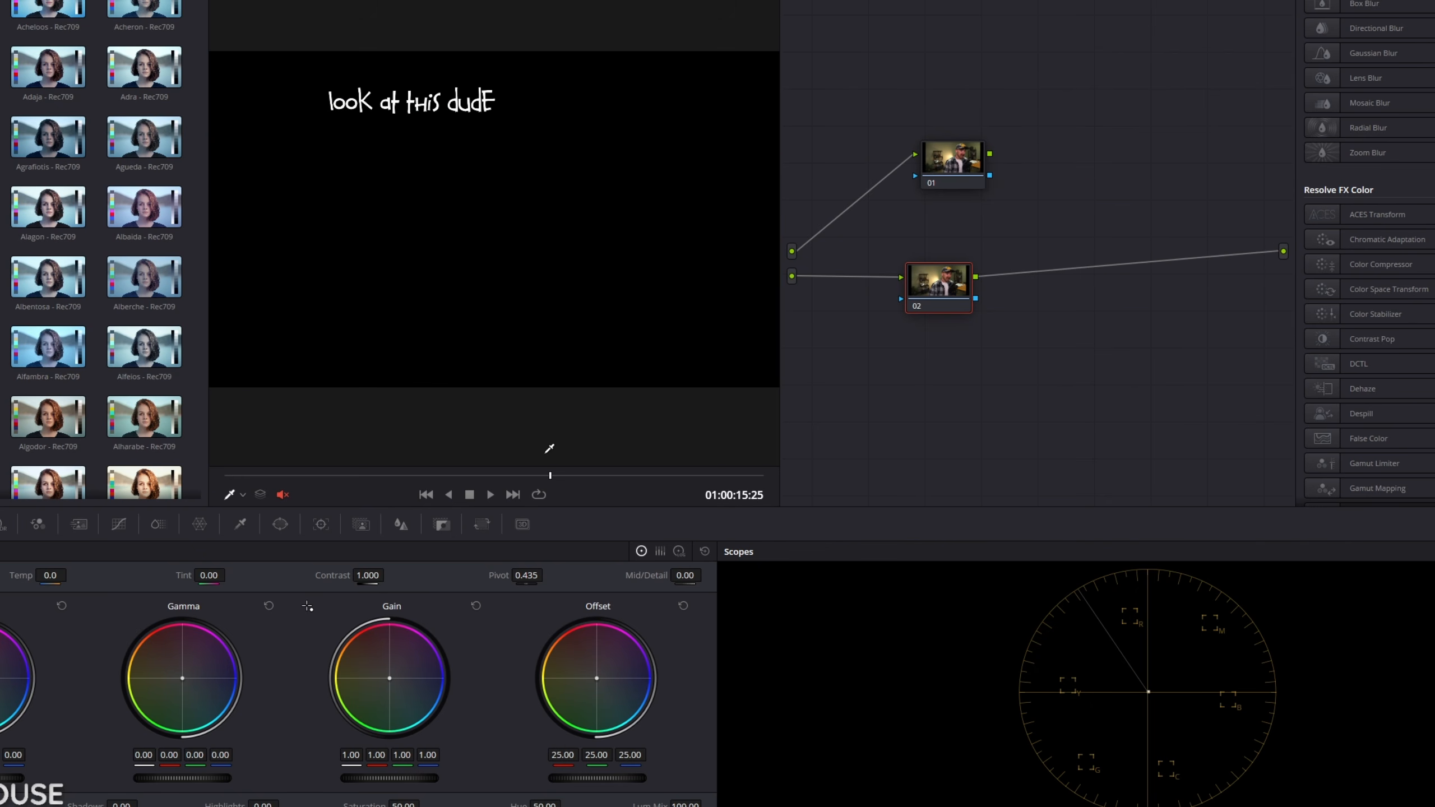
{"action": "left_click_drag", "start_coordinate": [549, 477], "coordinate": [452, 478]}
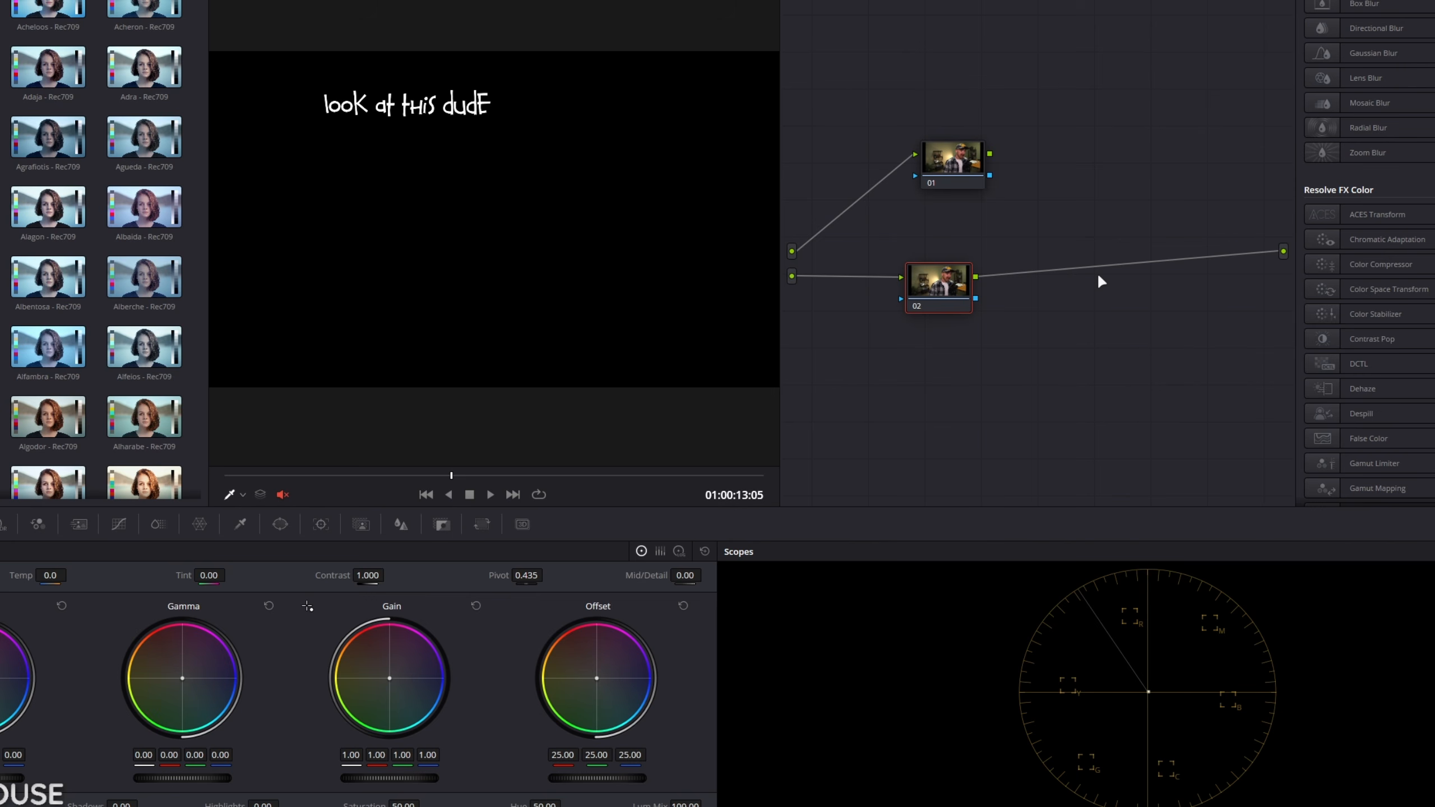
{"action": "left_click_drag", "start_coordinate": [1274, 252], "coordinate": [1025, 254]}
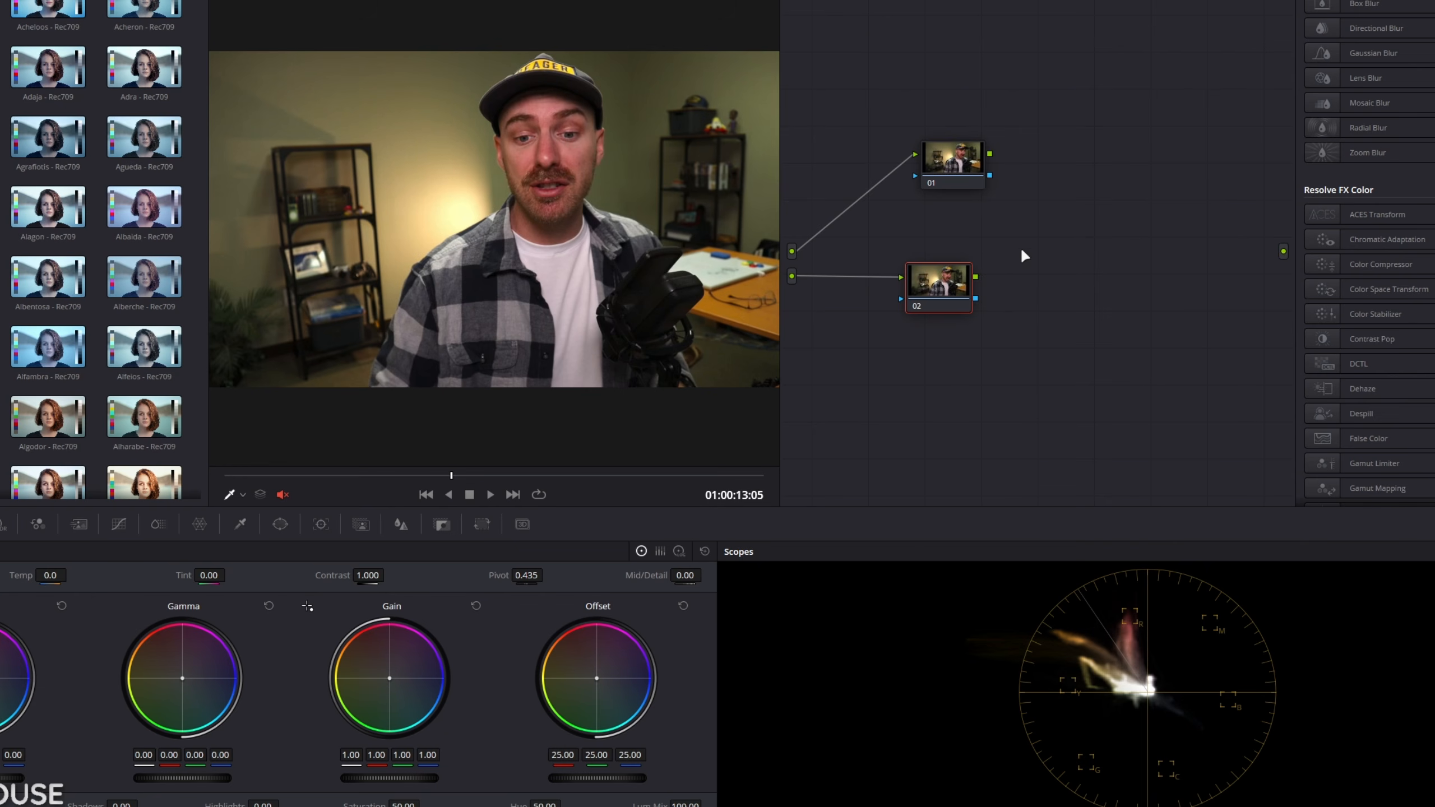
Step: Add a Layer Mixer fed by nodes 01 and 02 and connect its output to the node graph's output
{"action": "right_click", "coordinate": [1049, 219]}
{"action": "mouse_move", "coordinate": [1094, 247]}
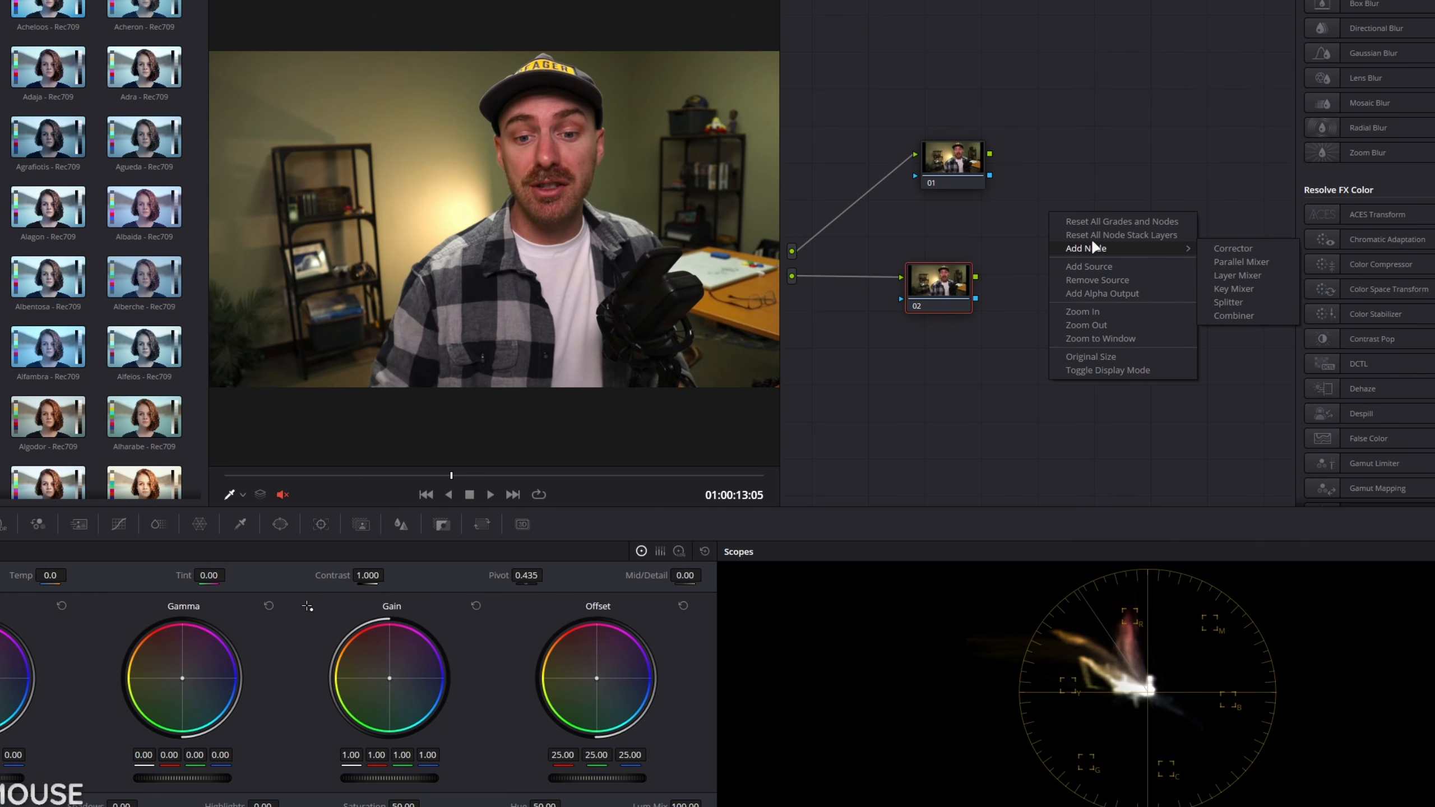
{"action": "left_click", "coordinate": [1237, 276]}
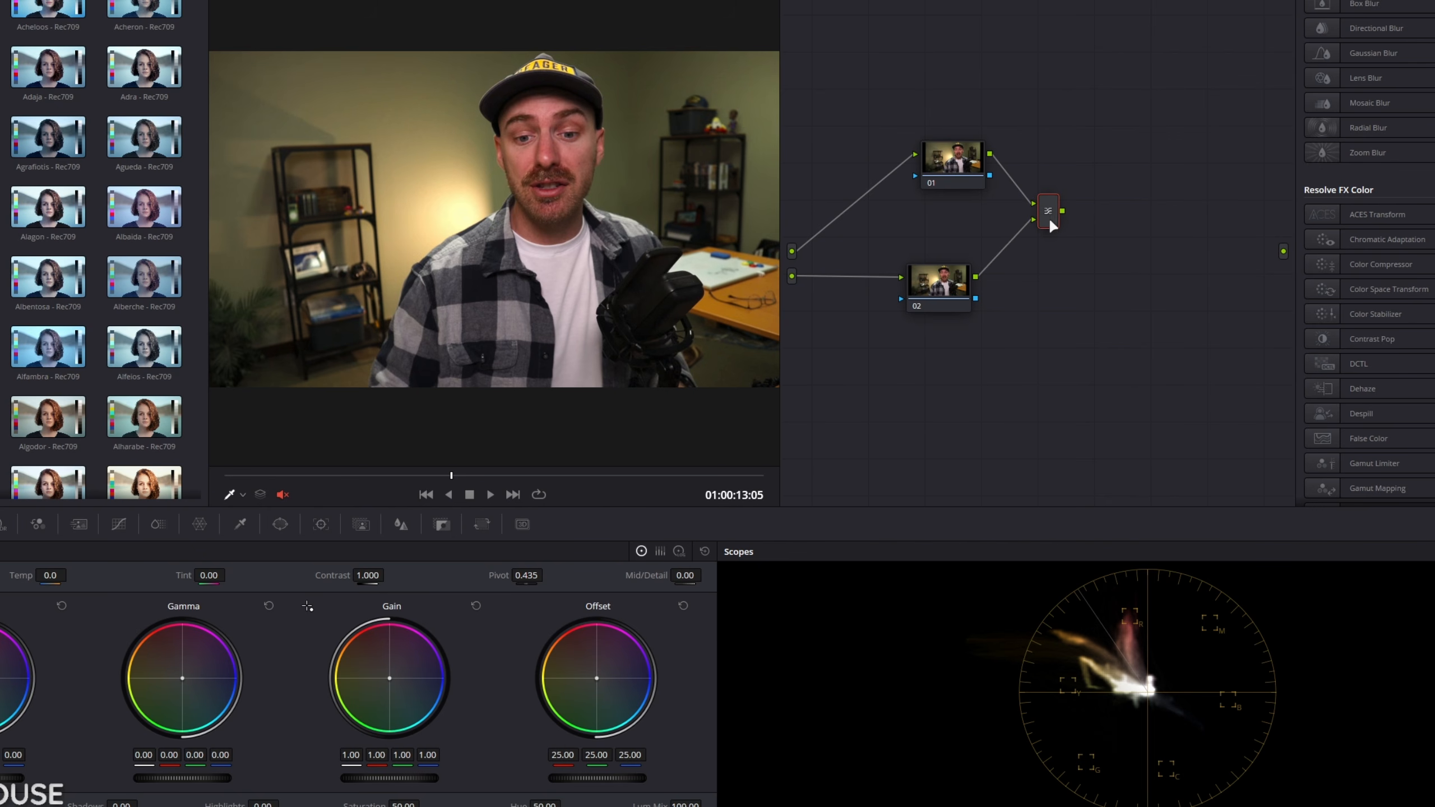
{"action": "left_click_drag", "start_coordinate": [1062, 213], "coordinate": [1283, 251]}
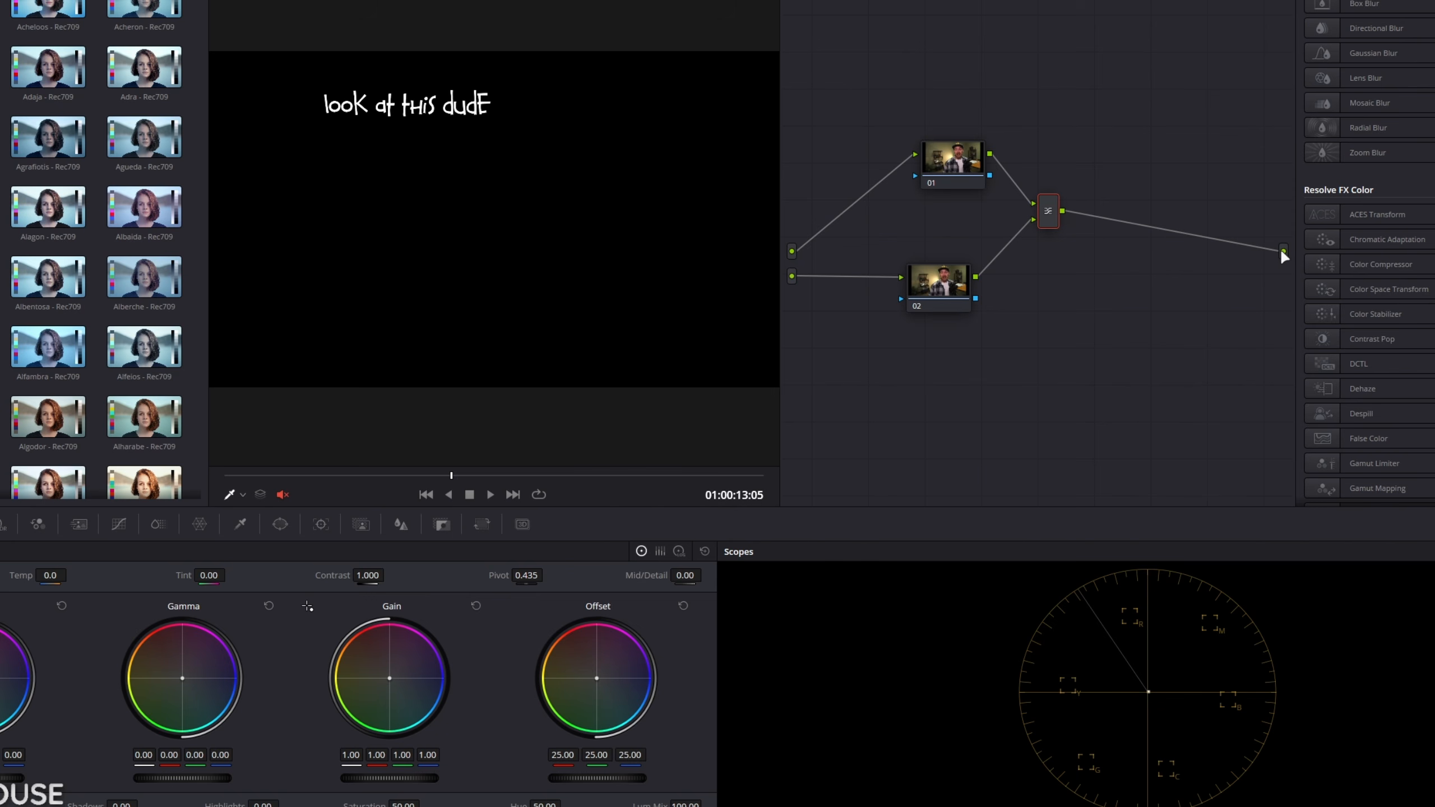
Step: Space the Layer Mixer farther from the corrector nodes and connect the second source to node 02's alpha input
{"action": "left_click_drag", "start_coordinate": [1047, 214], "coordinate": [1111, 220]}
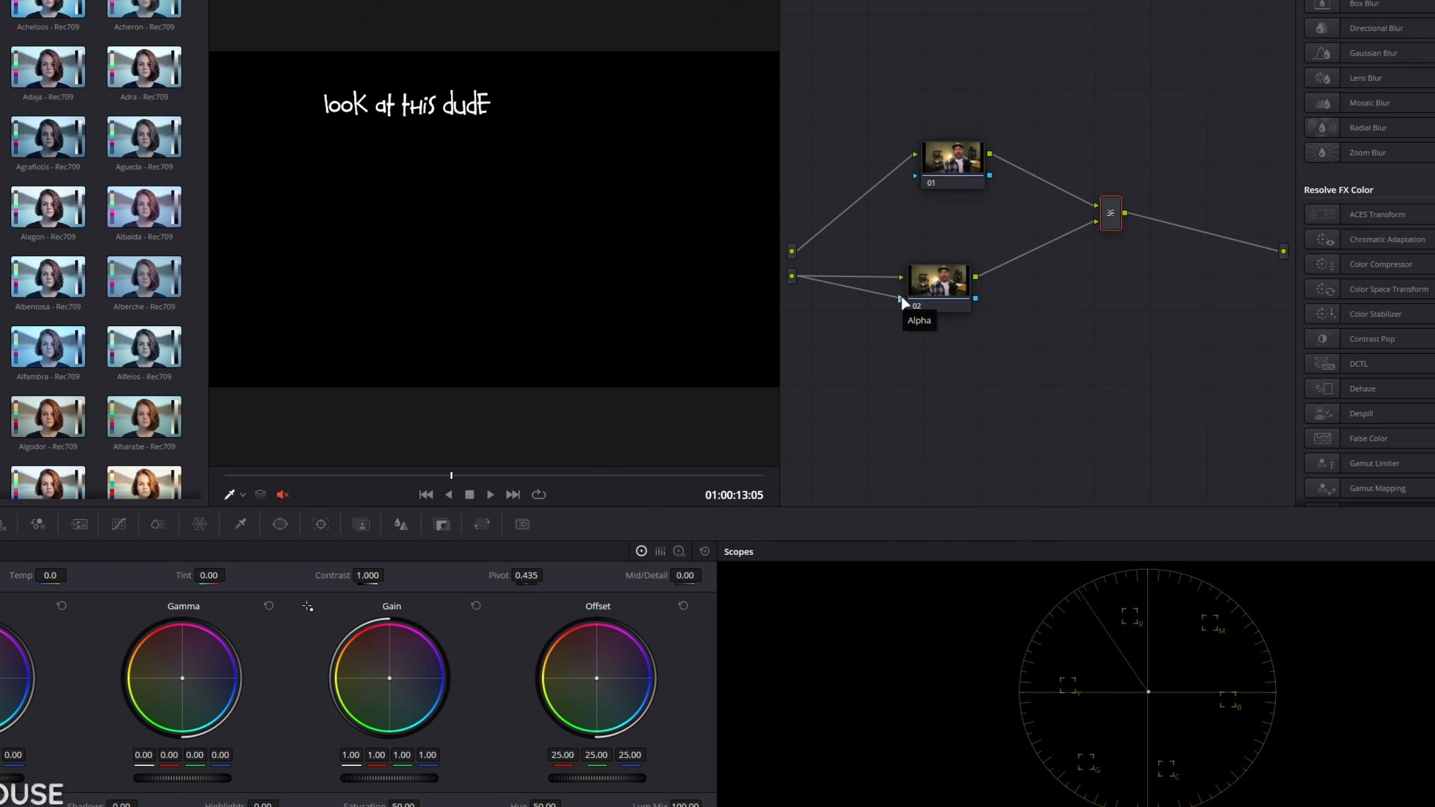
{"action": "left_click_drag", "start_coordinate": [902, 298], "coordinate": [902, 298]}
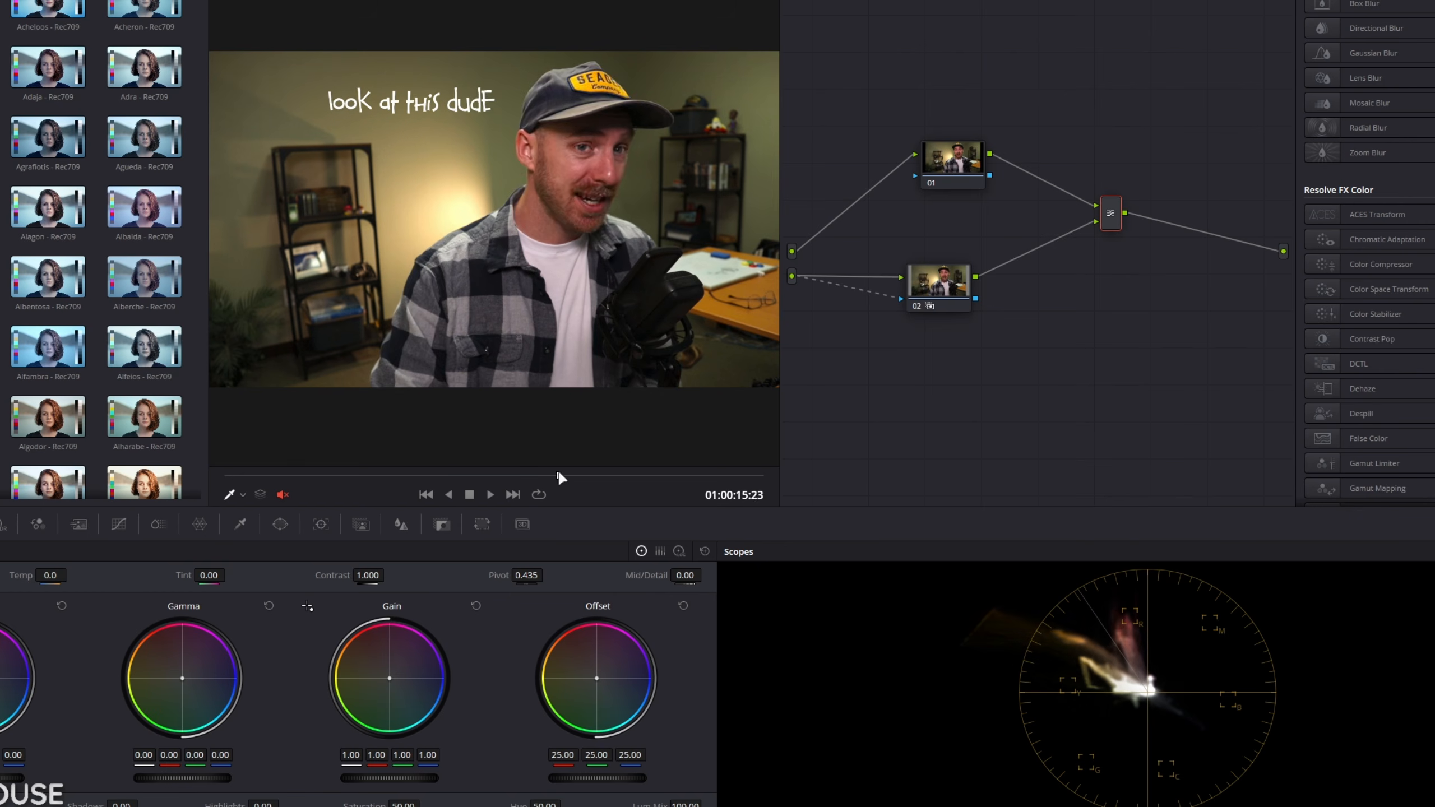
Step: Grade node 01's gain toward orange with red 1.33 and blue 0.04, and node 02's offset toward magenta with 53.98, 10.95 and 74.14
{"action": "left_click_drag", "start_coordinate": [964, 179], "coordinate": [911, 157]}
{"action": "mouse_move", "coordinate": [381, 668]}
{"action": "left_mouse_down"}
{"action": "mouse_move", "coordinate": [372, 681]}
{"action": "mouse_move", "coordinate": [359, 668]}
{"action": "left_mouse_up"}
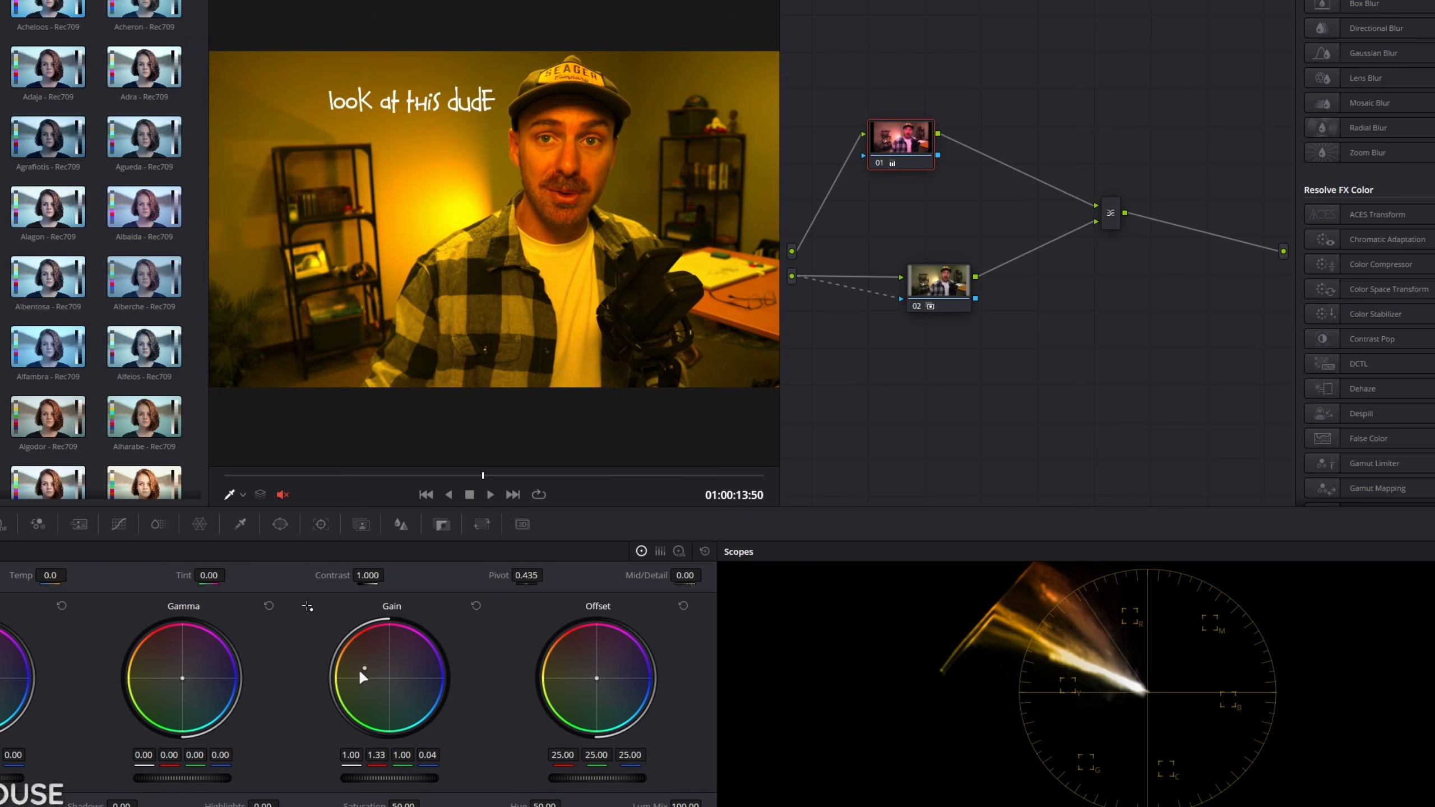
{"action": "left_click", "coordinate": [942, 283]}
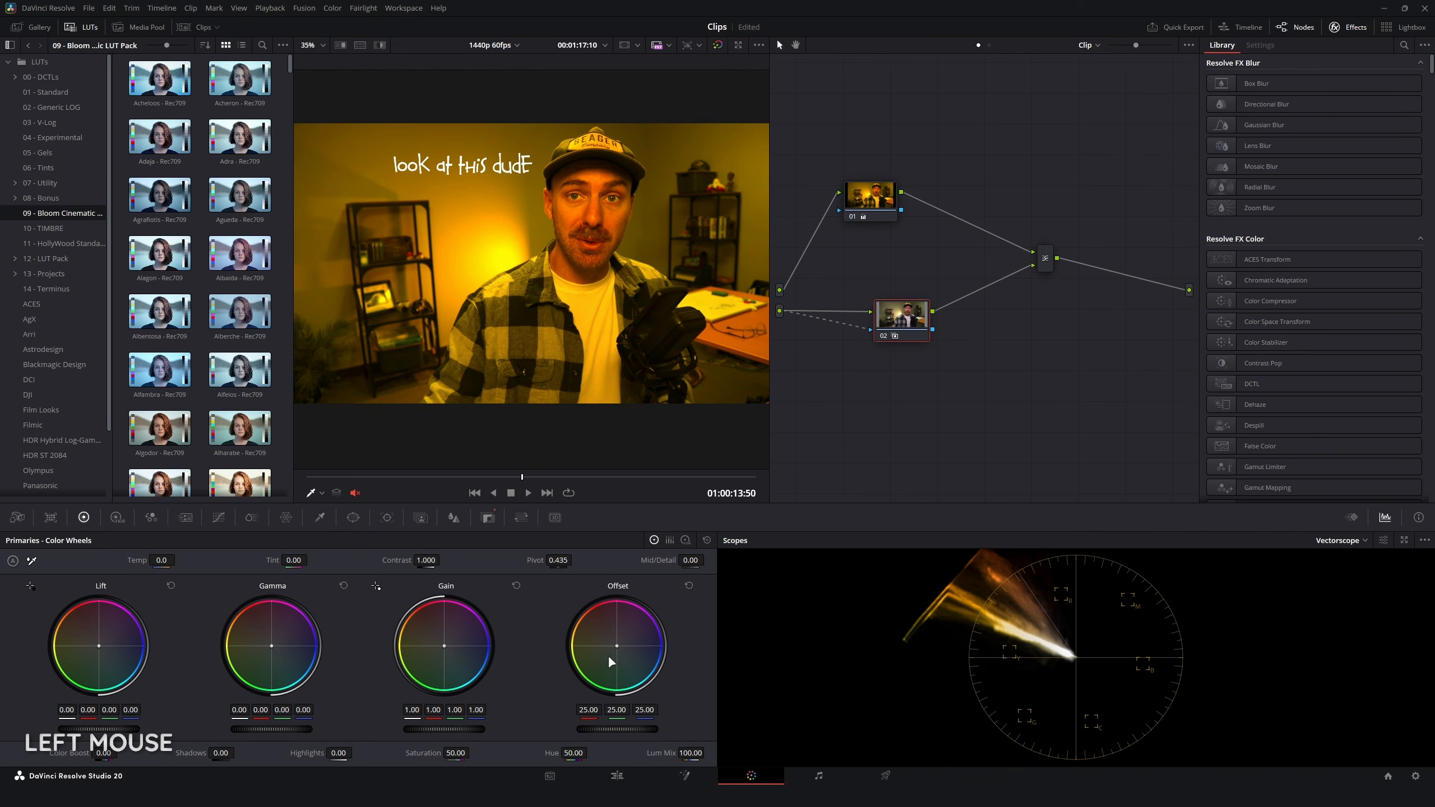
{"action": "left_click_drag", "start_coordinate": [607, 656], "coordinate": [672, 626]}
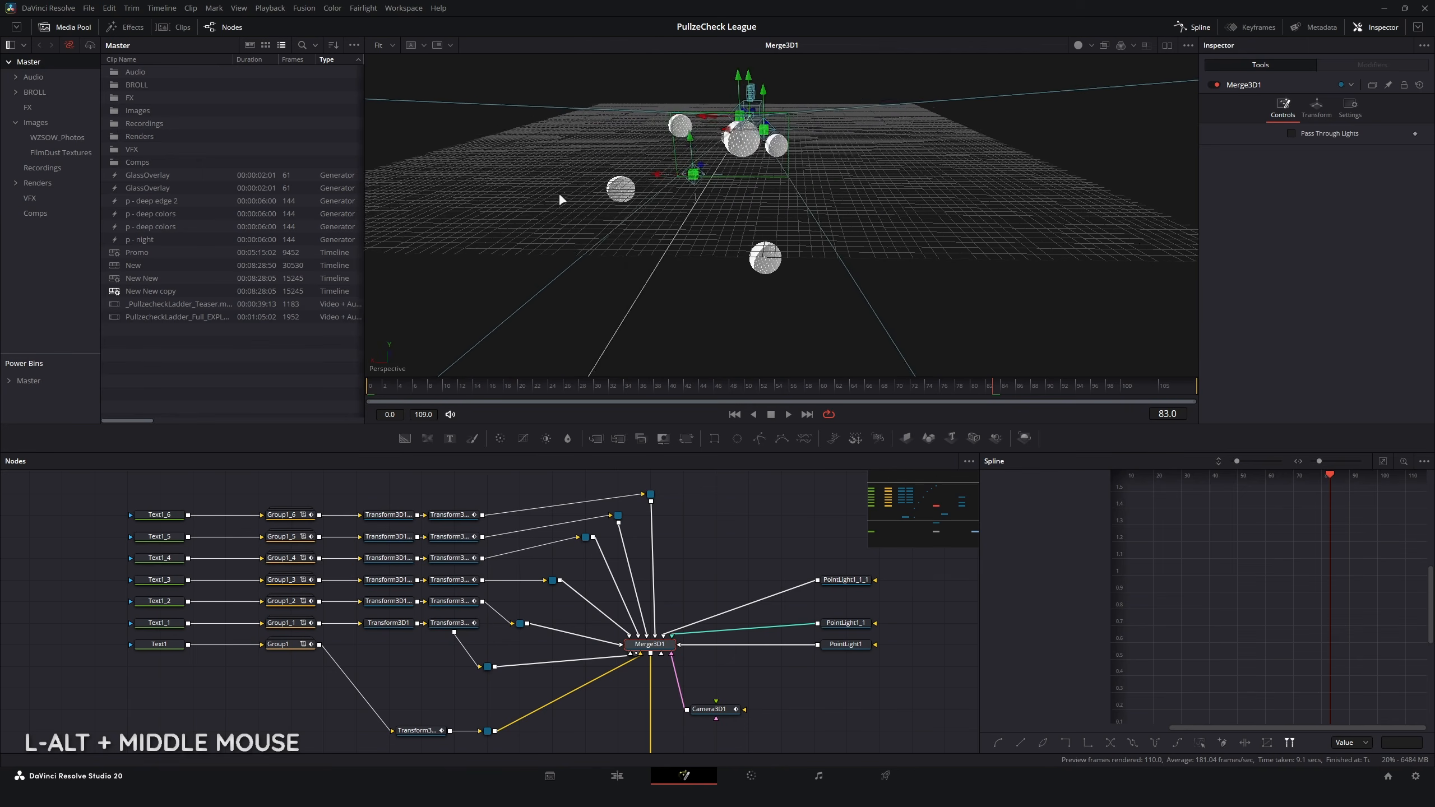
Step: Examine the PullzeCheck League composition's 3D scene and the node tree running through Merge3D1 down to the media output
{"action": "left_click_drag", "start_coordinate": [558, 191], "coordinate": [796, 204]}
{"action": "scroll", "coordinate": [798, 197], "scroll_direction": "up", "scroll_amount": 4}
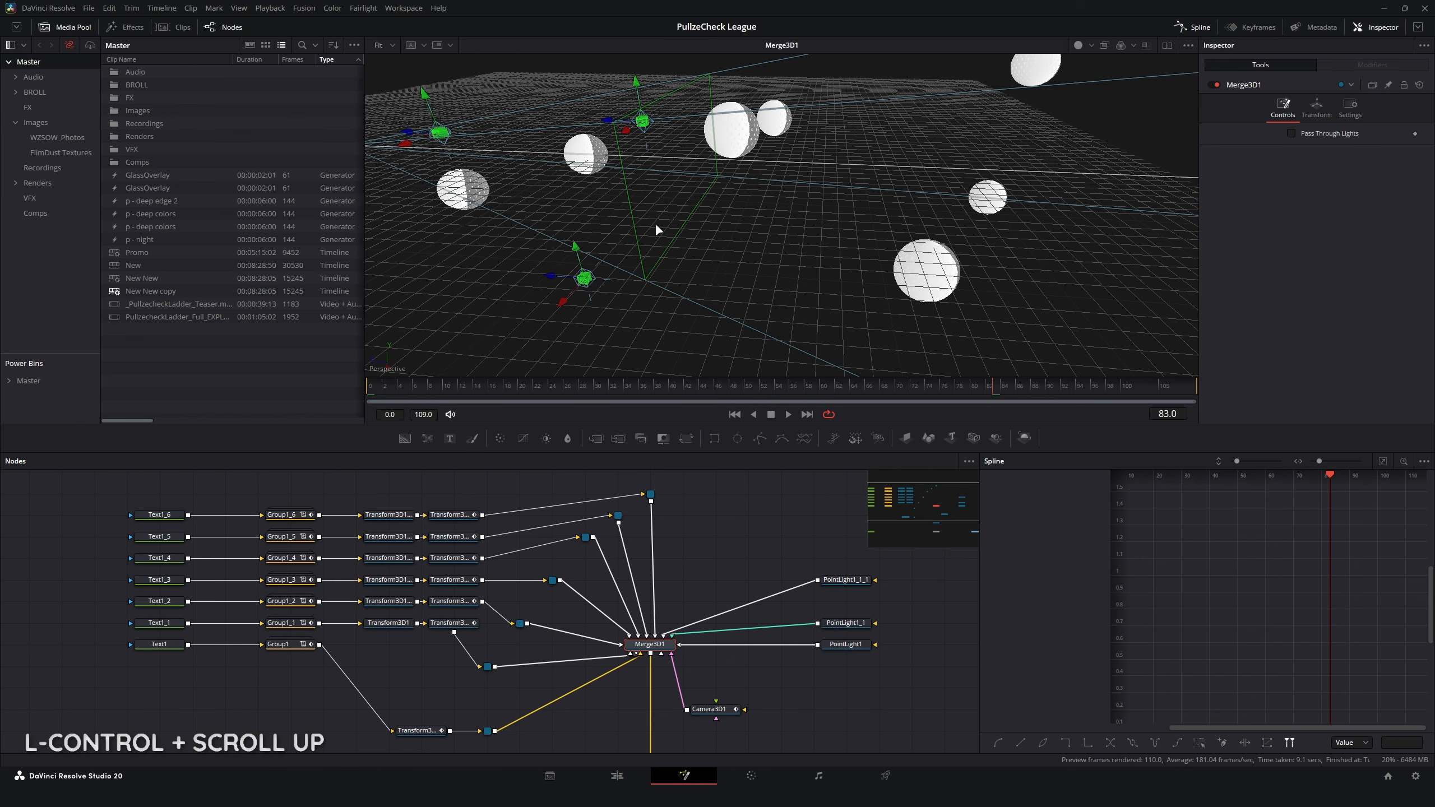
{"action": "left_click_drag", "start_coordinate": [587, 227], "coordinate": [734, 258]}
{"action": "scroll", "coordinate": [733, 255], "scroll_direction": "down", "scroll_amount": 1}
{"action": "scroll", "coordinate": [693, 508], "scroll_direction": "down", "scroll_amount": 1}
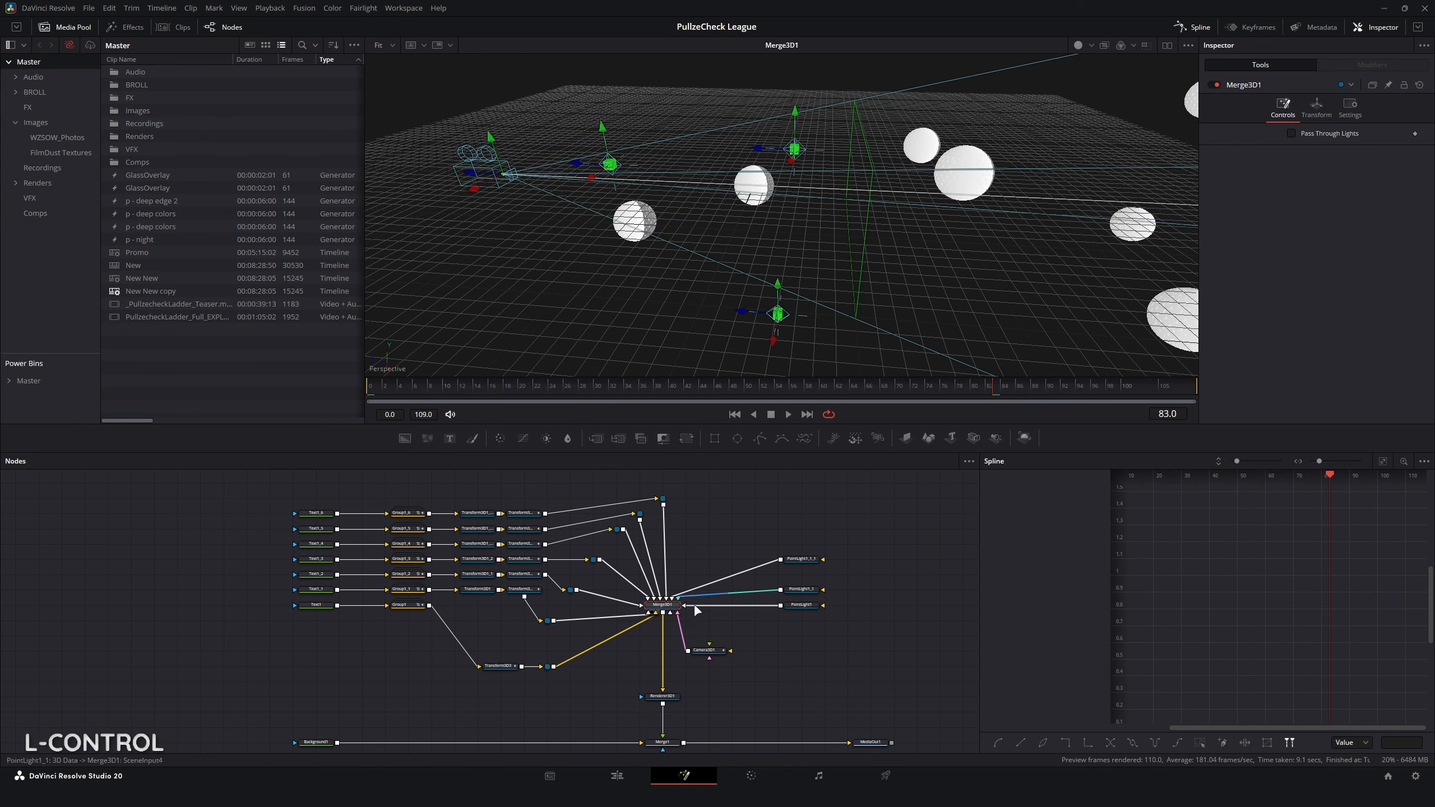
{"action": "left_click_drag", "start_coordinate": [771, 654], "coordinate": [657, 575]}
{"action": "scroll", "coordinate": [577, 568], "scroll_direction": "up", "scroll_amount": 1}
{"action": "scroll", "coordinate": [558, 556], "scroll_direction": "down", "scroll_amount": 1}
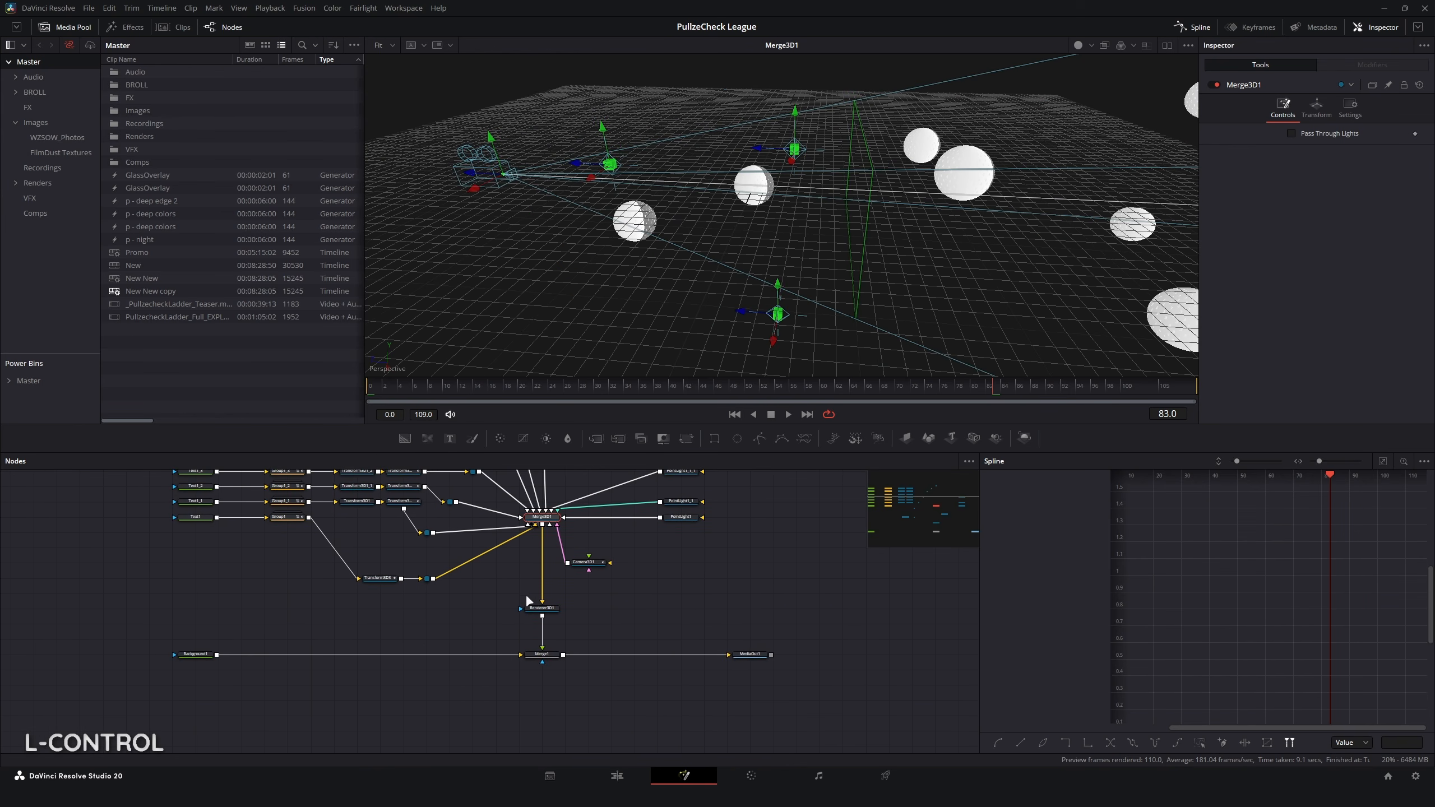